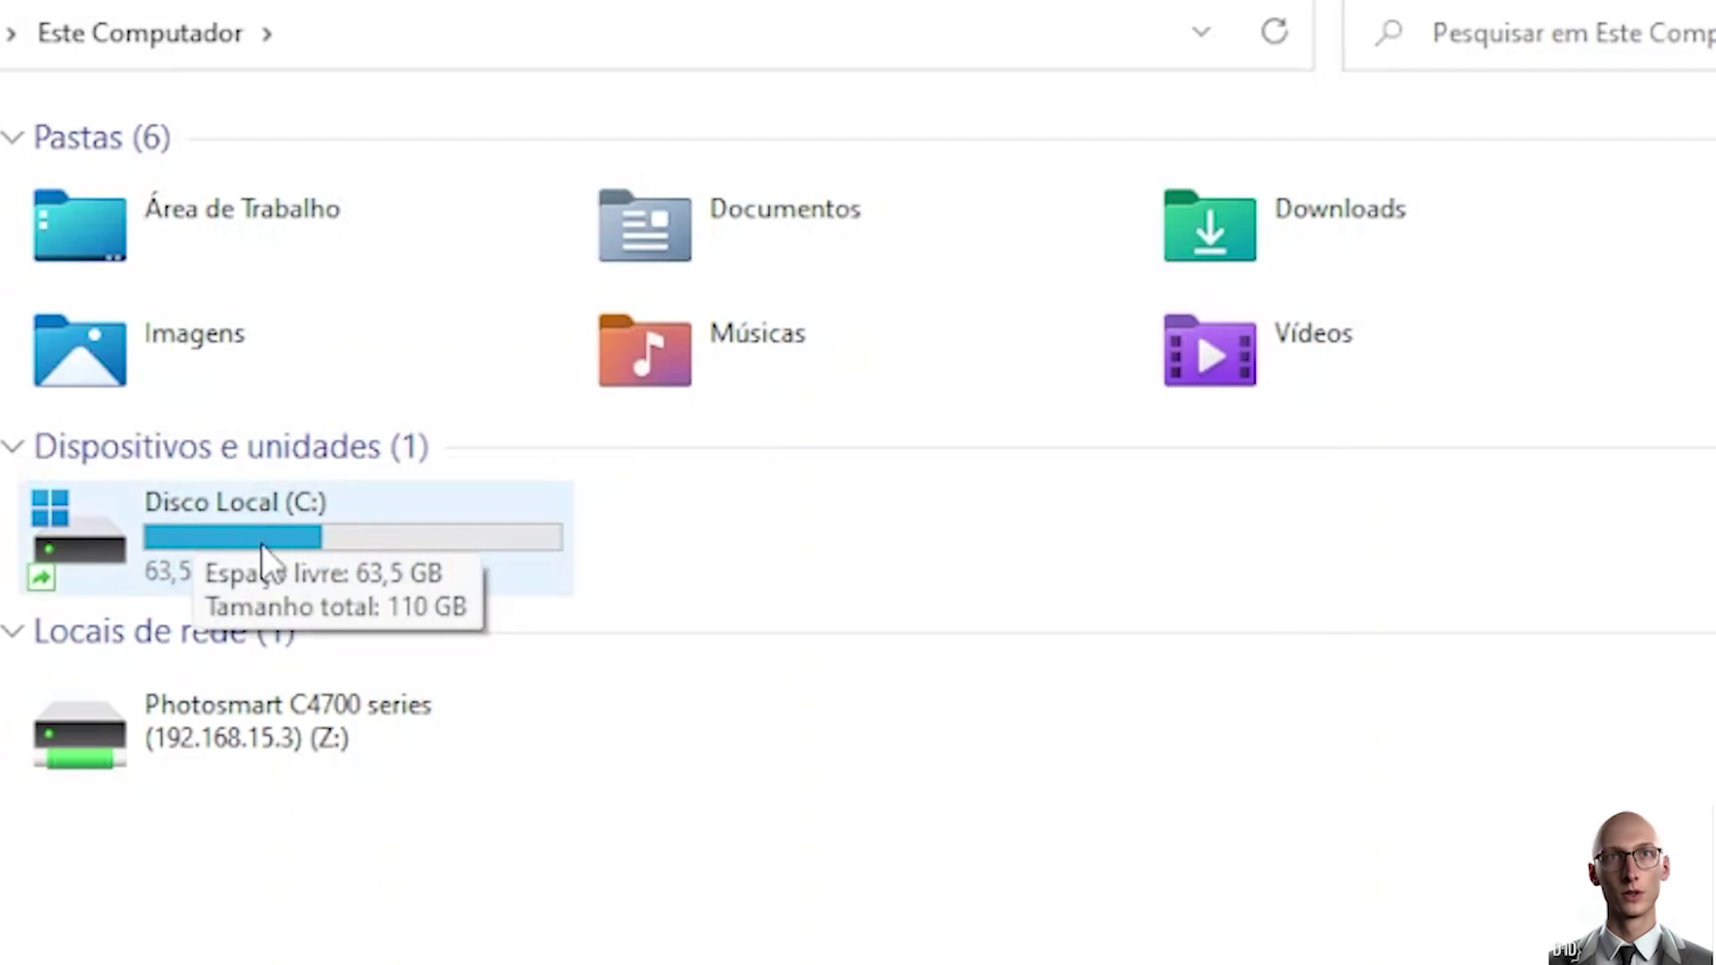
Step: Search Windows for "disco", open the tool for creating and formatting hard disk partitions, and maximize its window
left_click(148, 935)
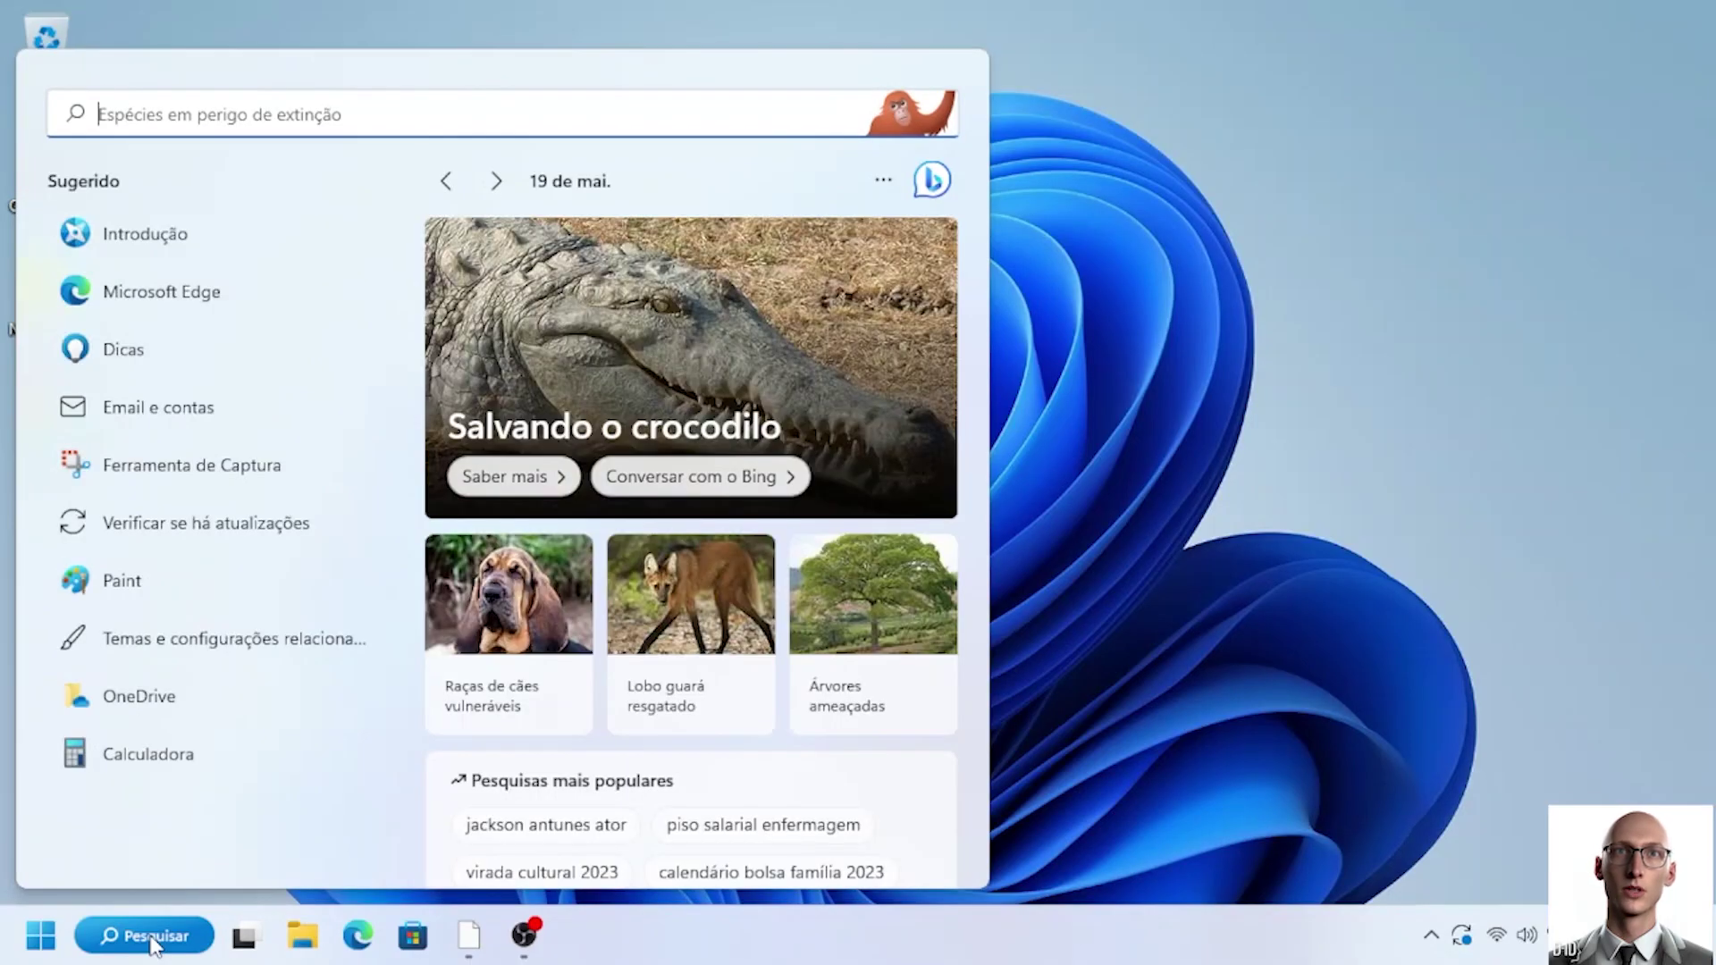
type("disco")
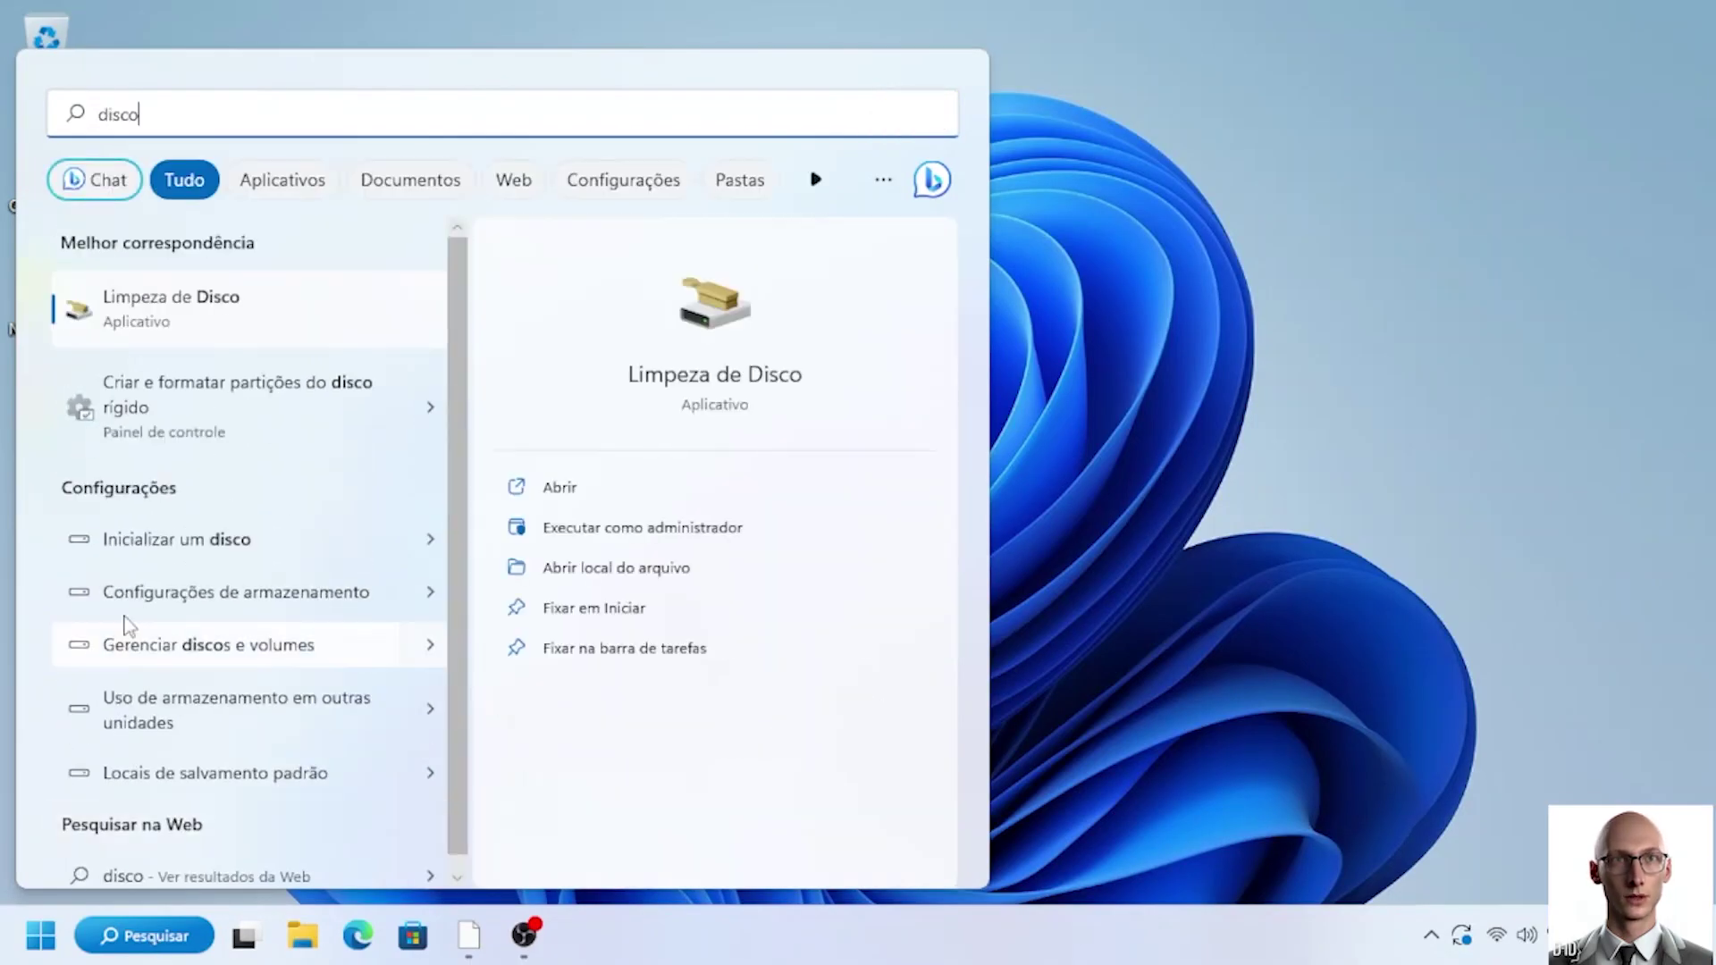
left_click(227, 402)
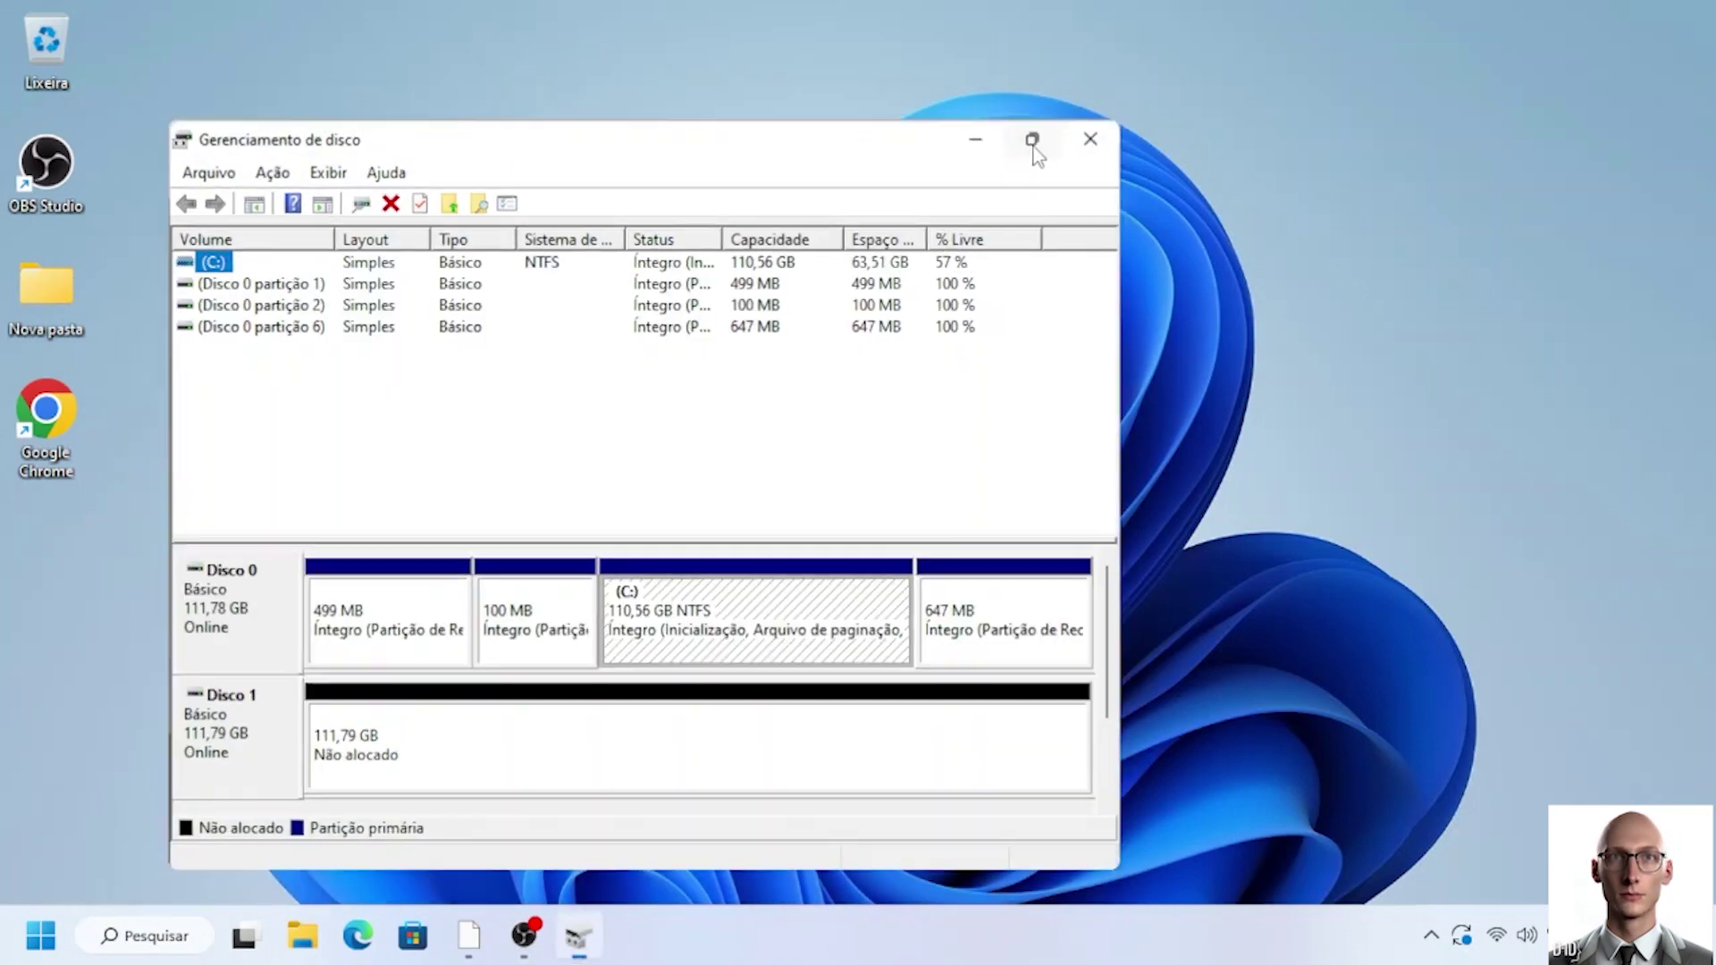
left_click(1029, 140)
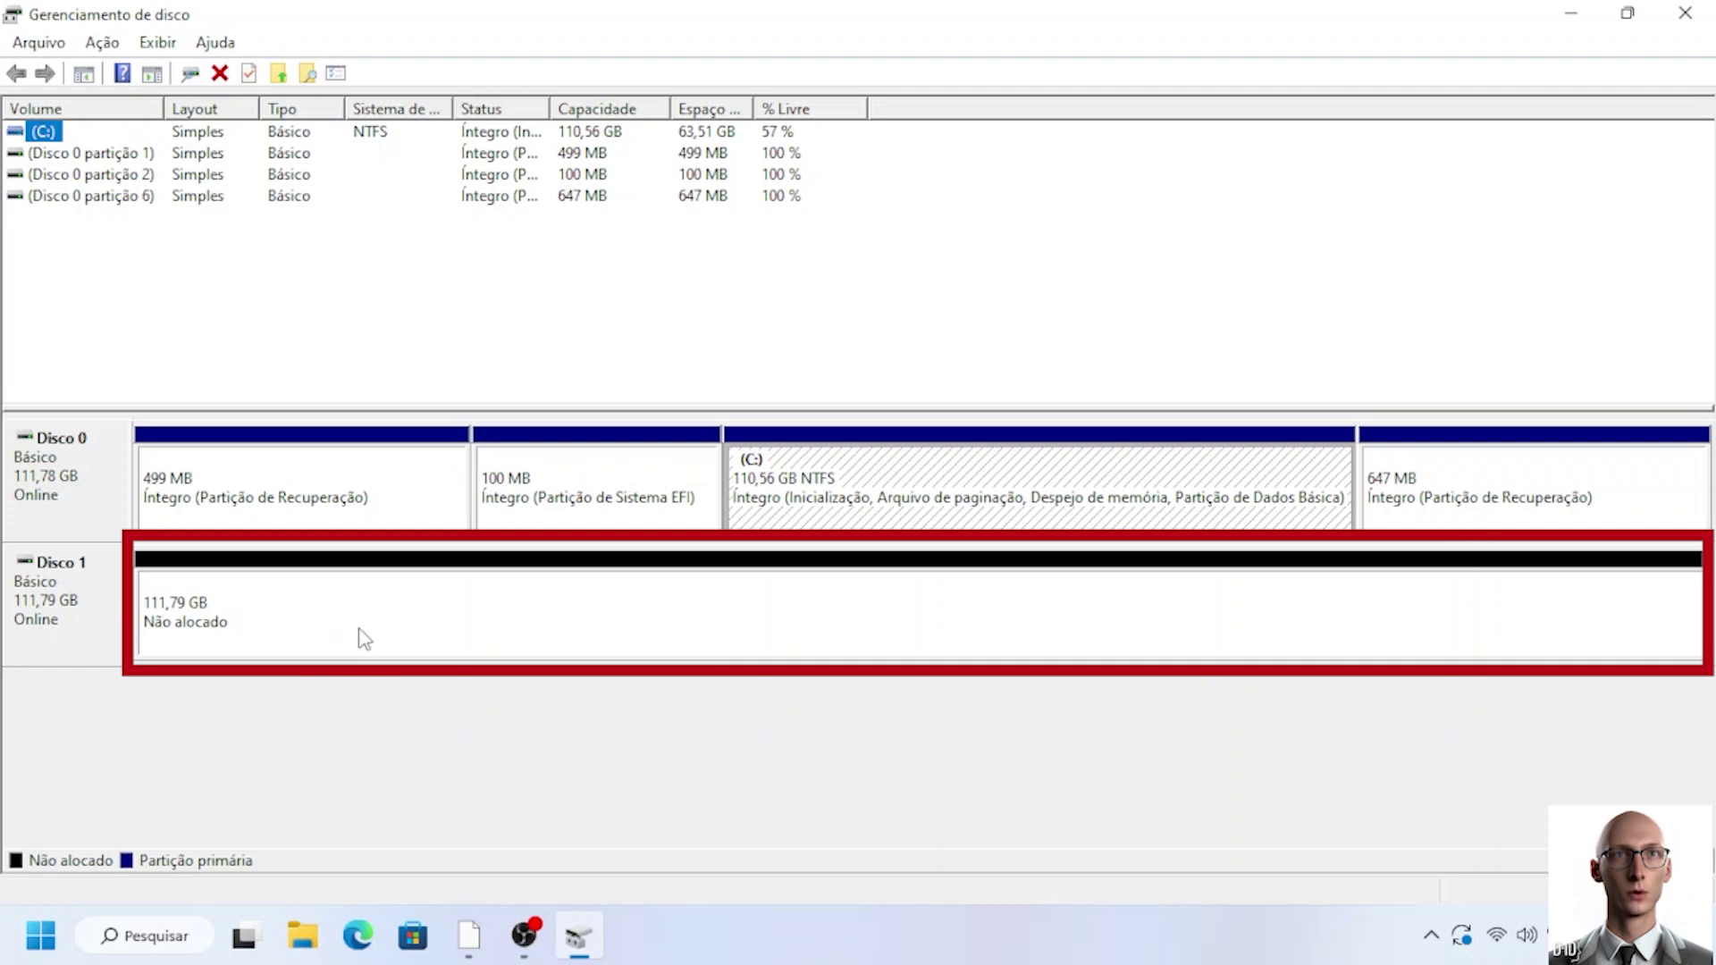
Step: Start a new simple volume on Disk 1's unallocated space, using the full 114471 MB and drive letter D
right_click(421, 608)
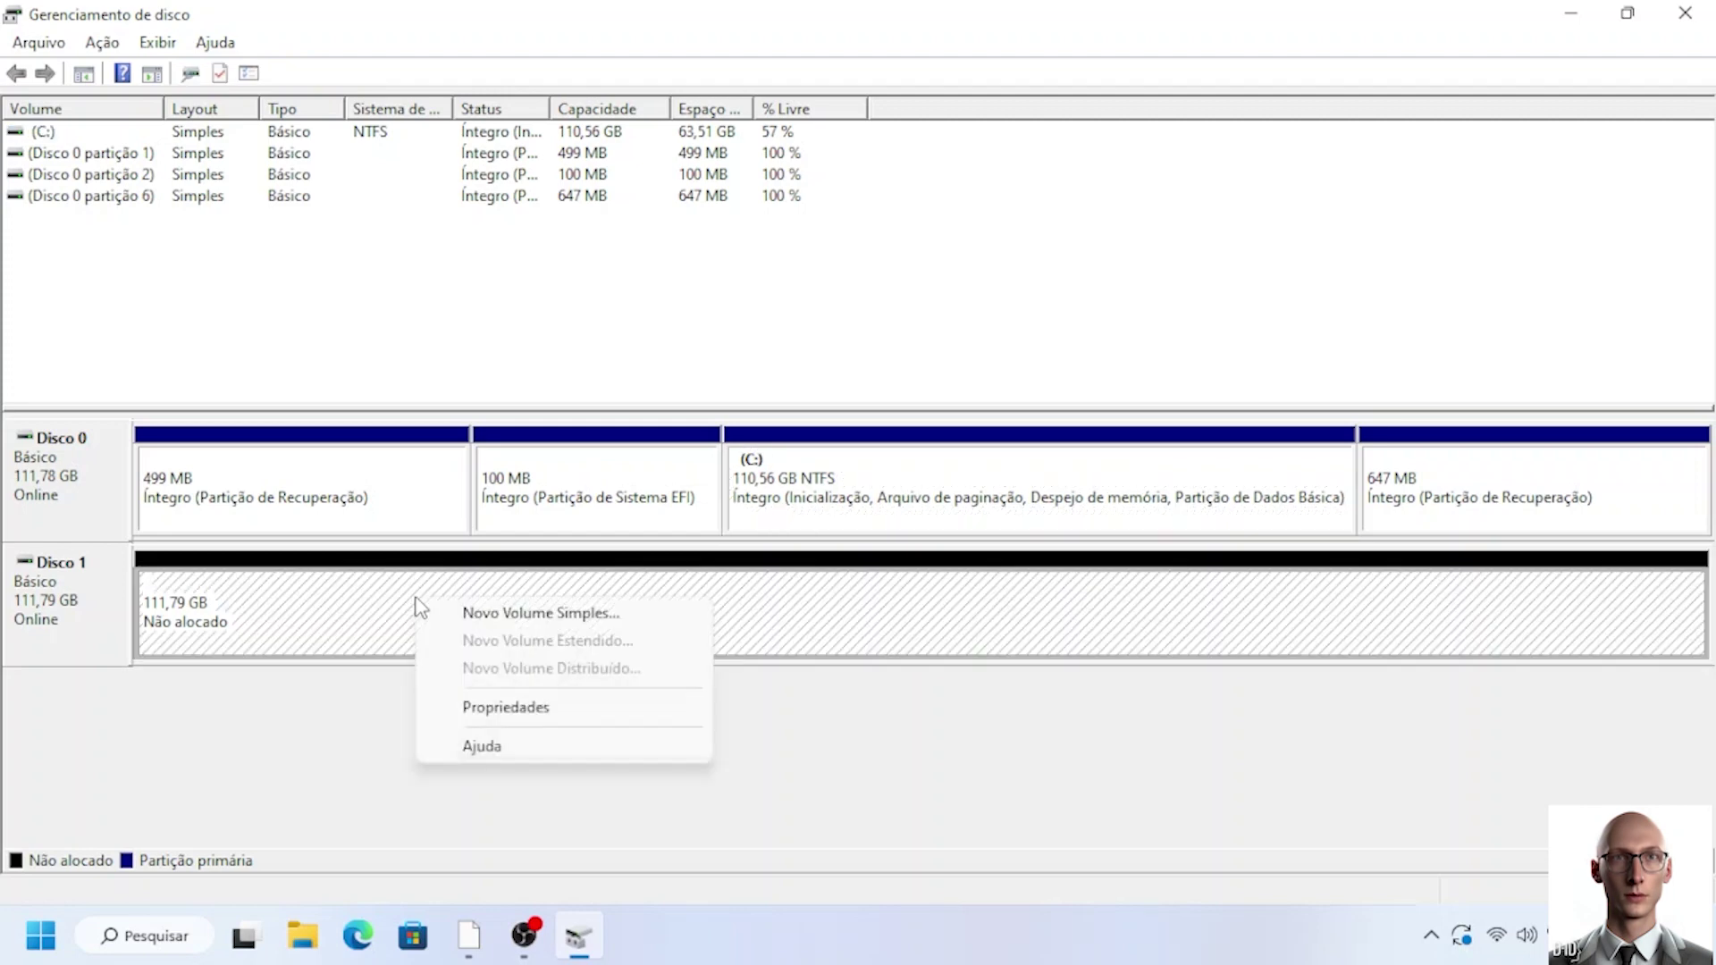
left_click(514, 617)
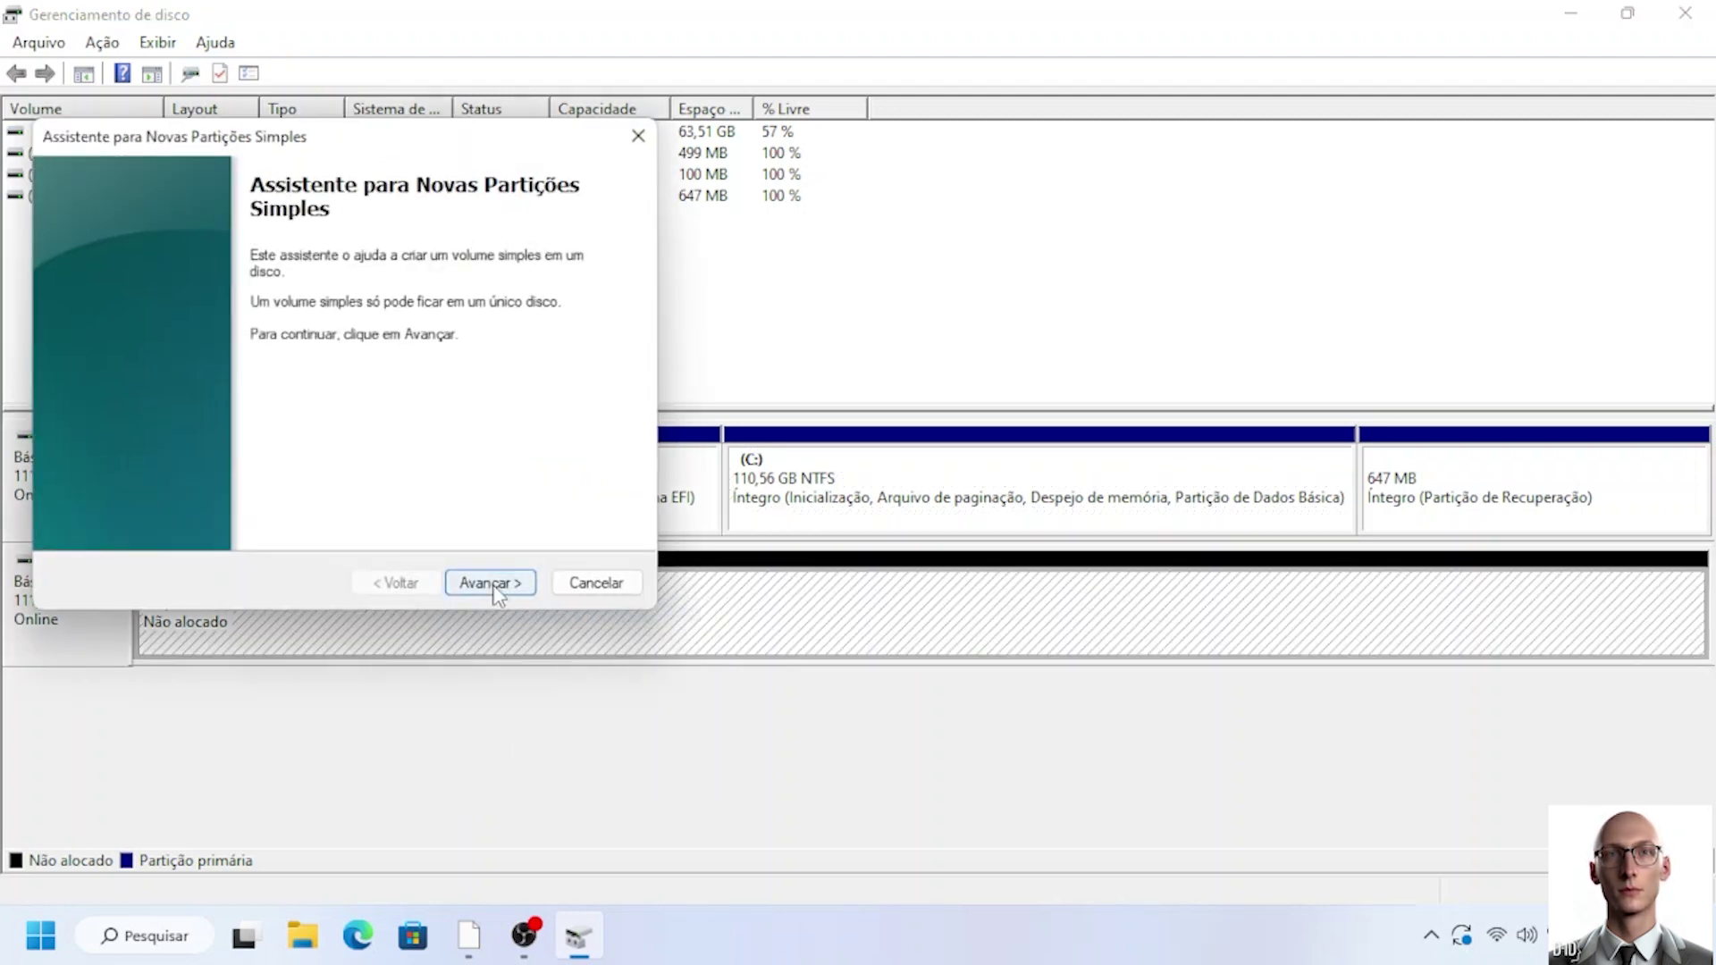
left_click(493, 585)
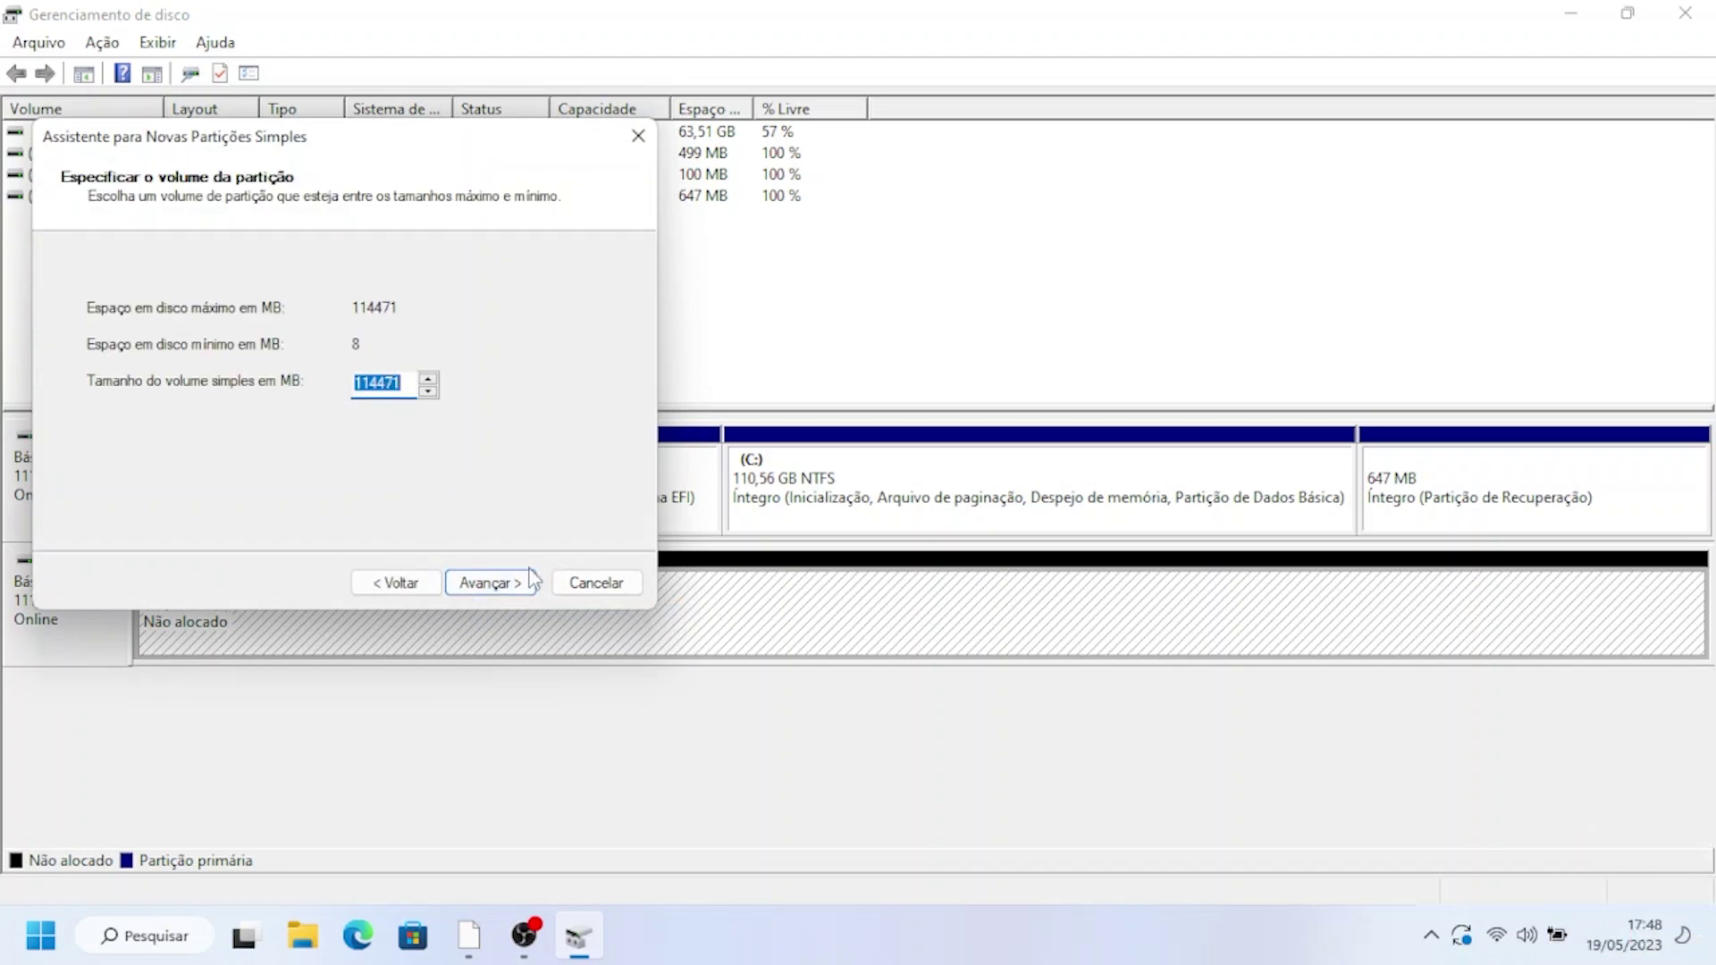
left_click(508, 586)
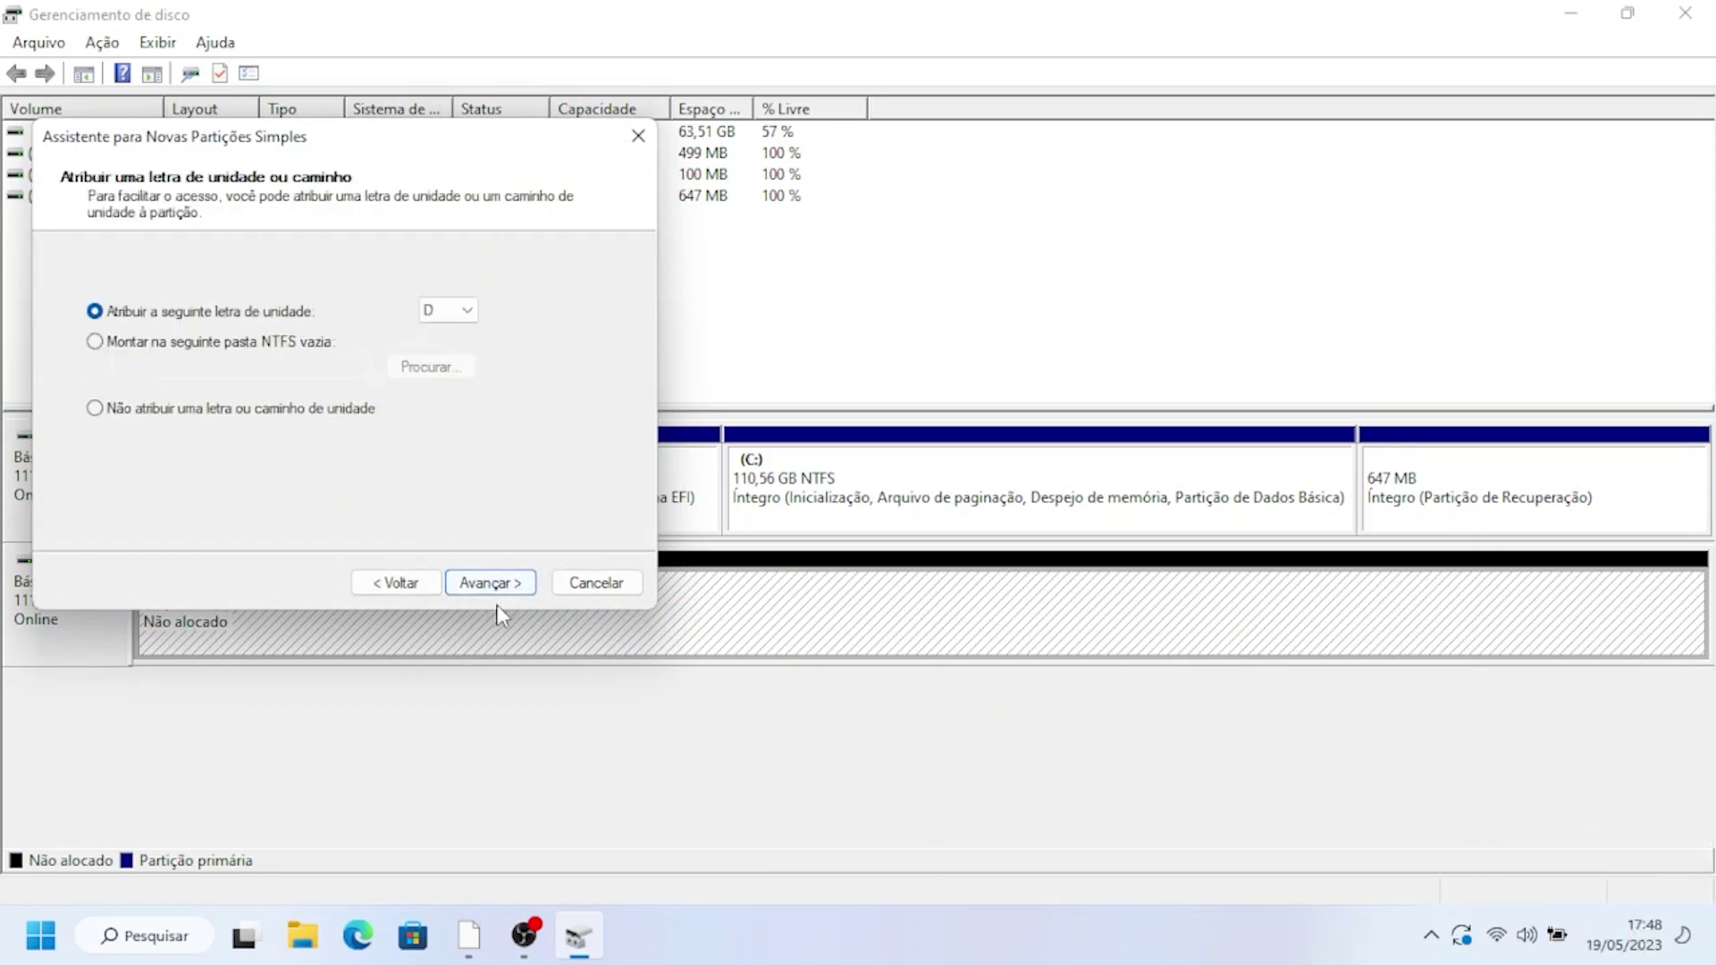
left_click(459, 312)
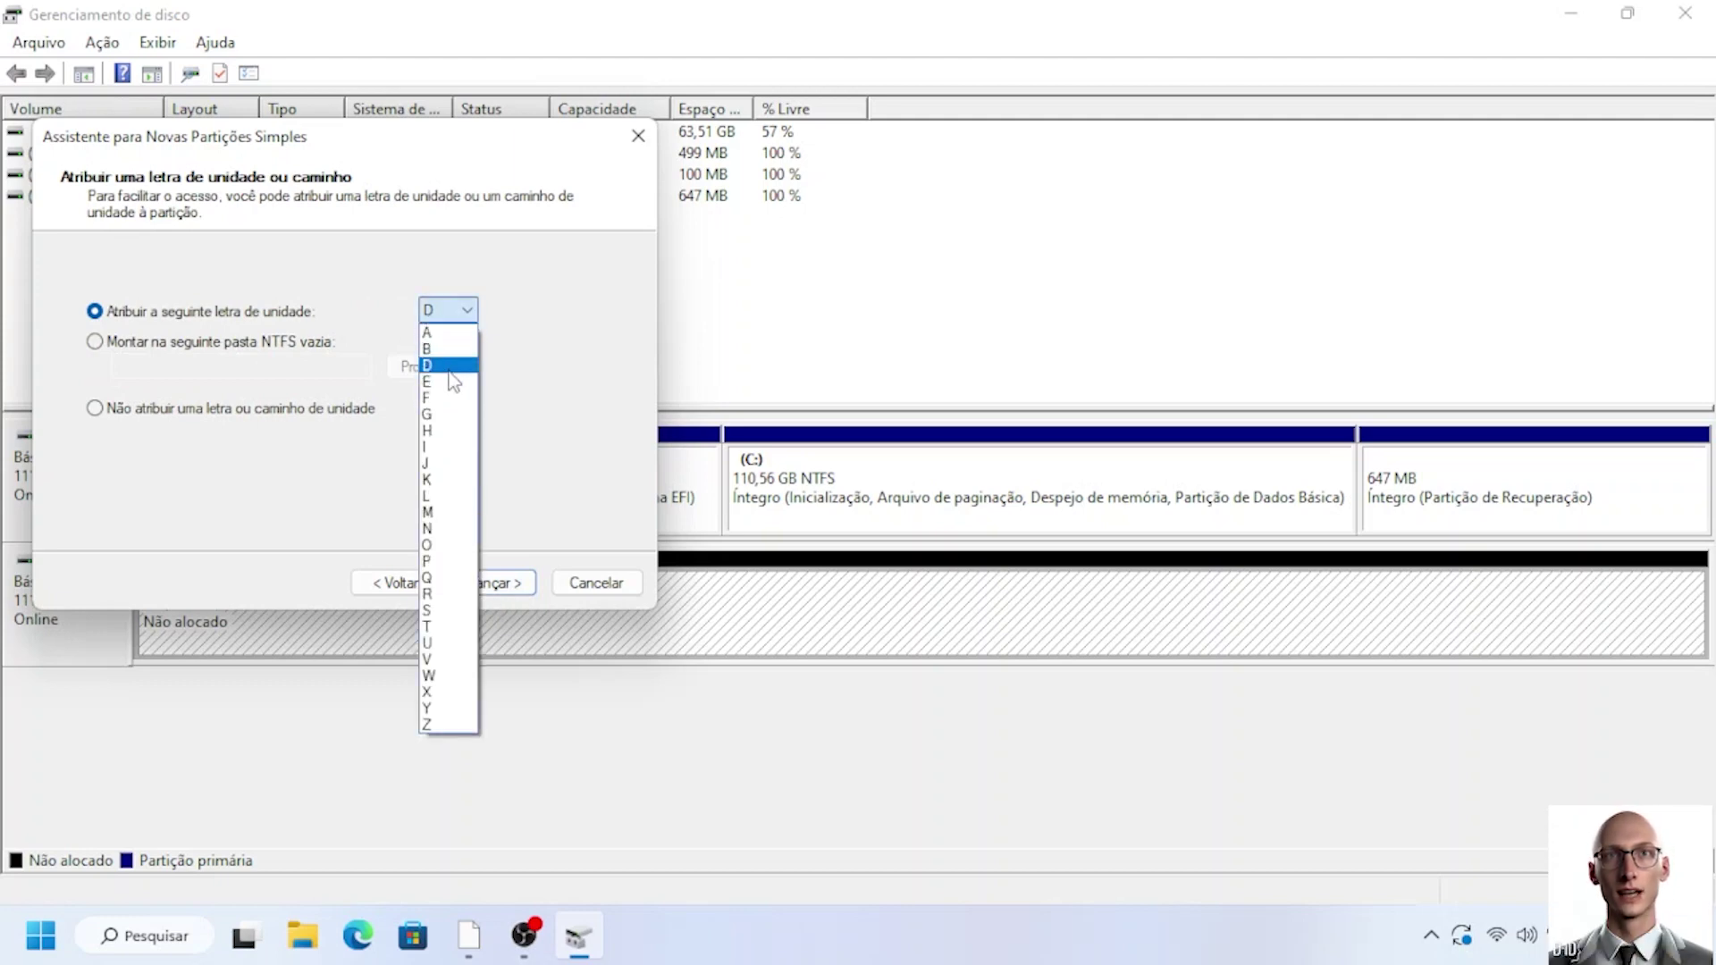
left_click(448, 370)
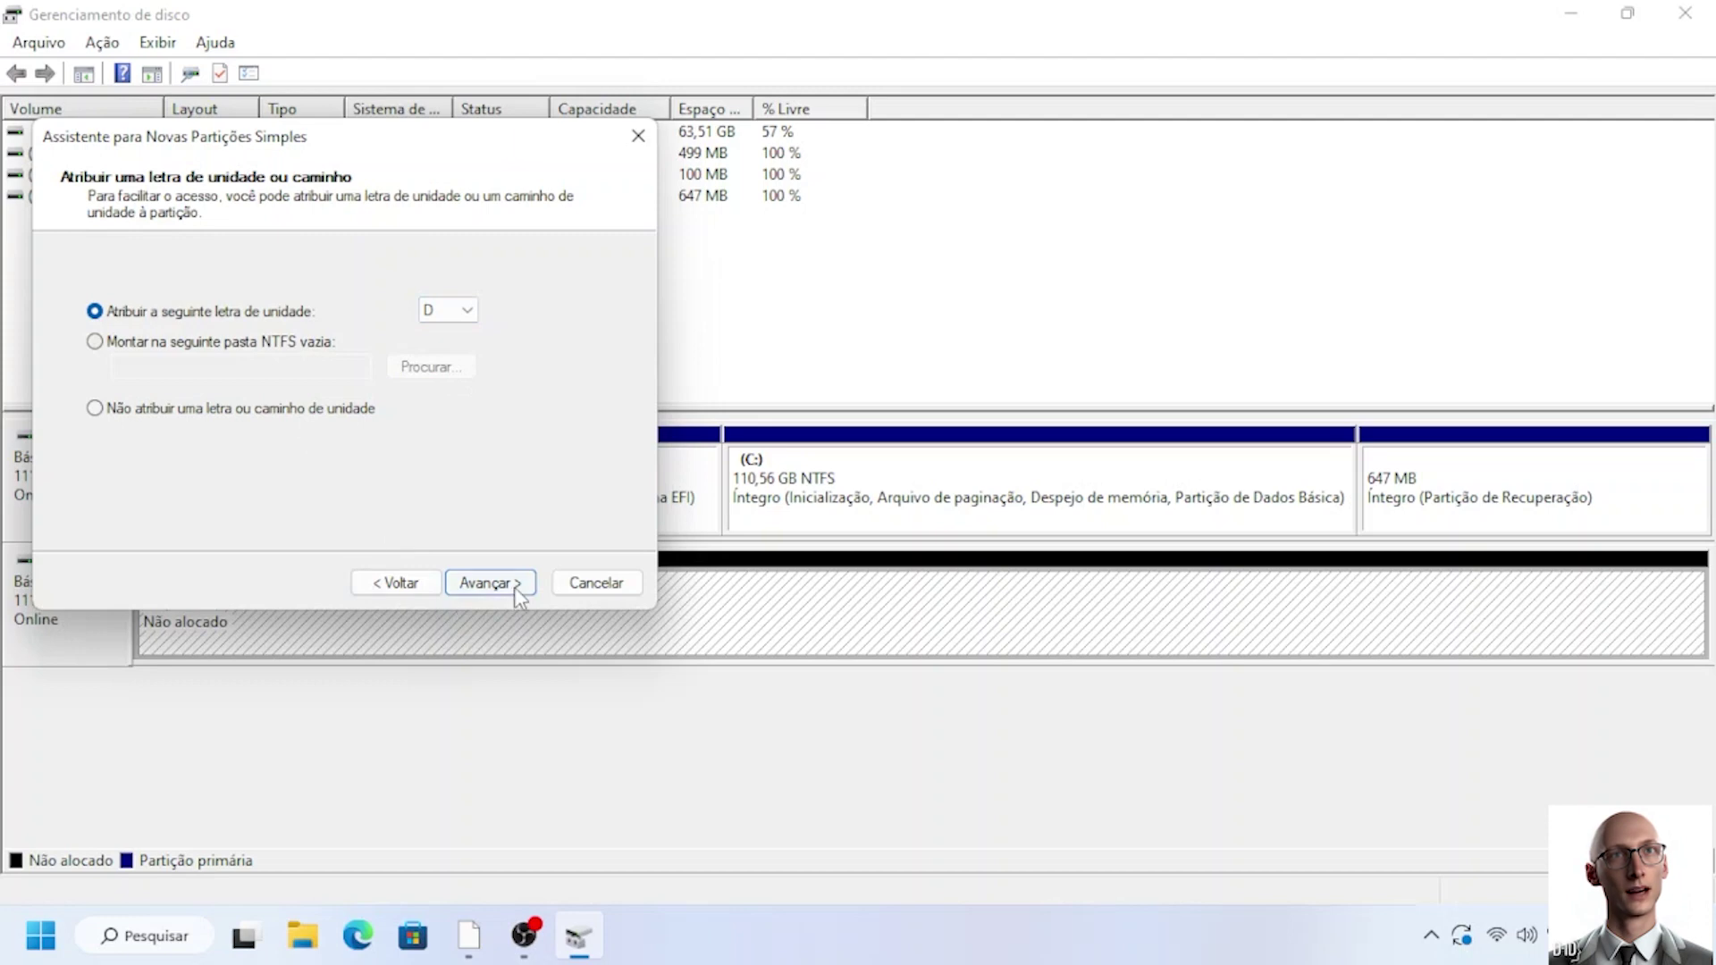
left_click(490, 583)
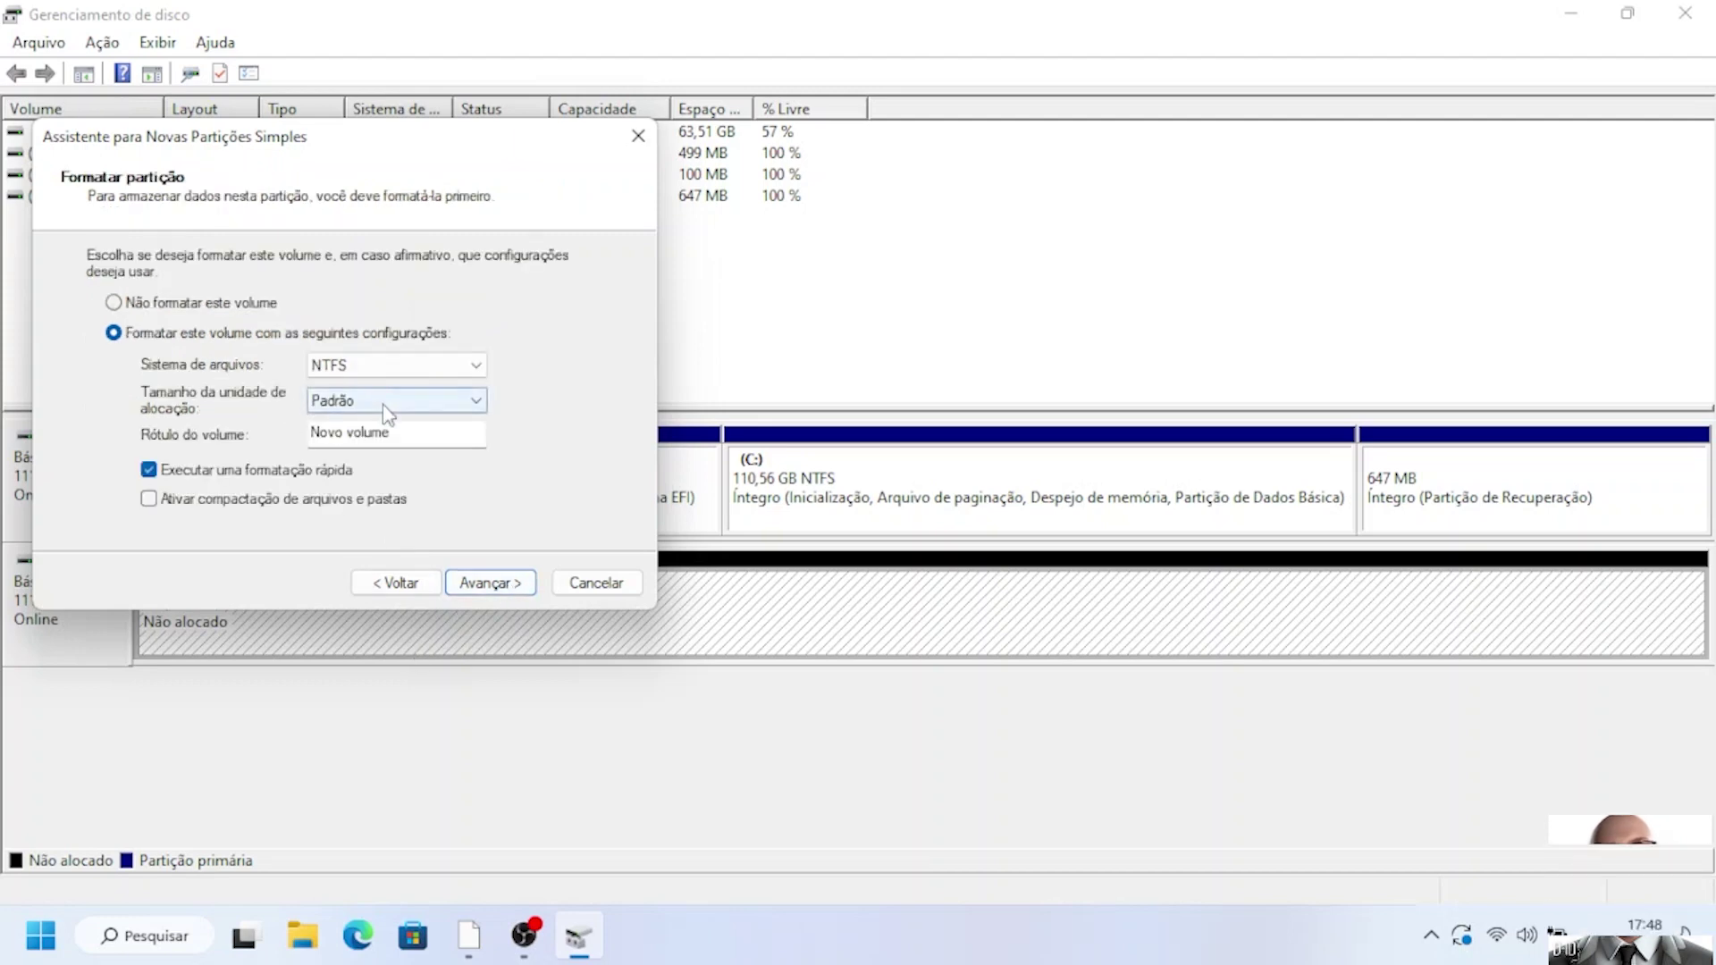
Step: Label the new volume CLONE and create it with NTFS, default allocation unit size and quick formatting
left_click(398, 434)
left_click_drag(398, 435, 278, 437)
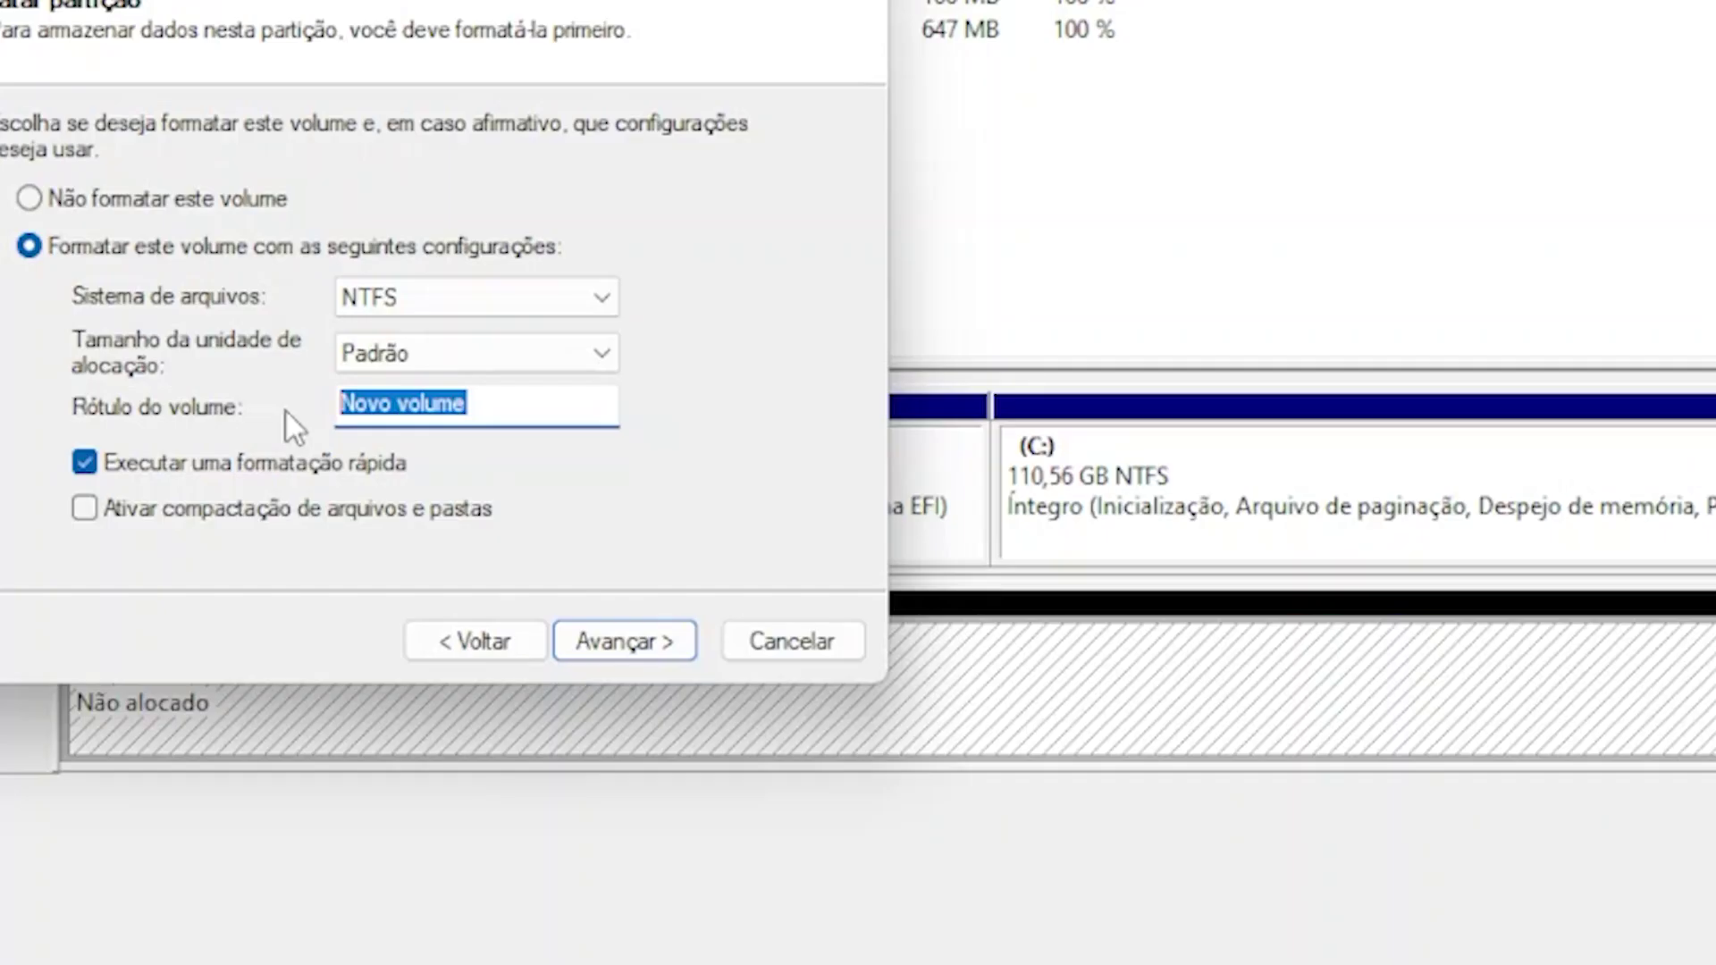
type("c")
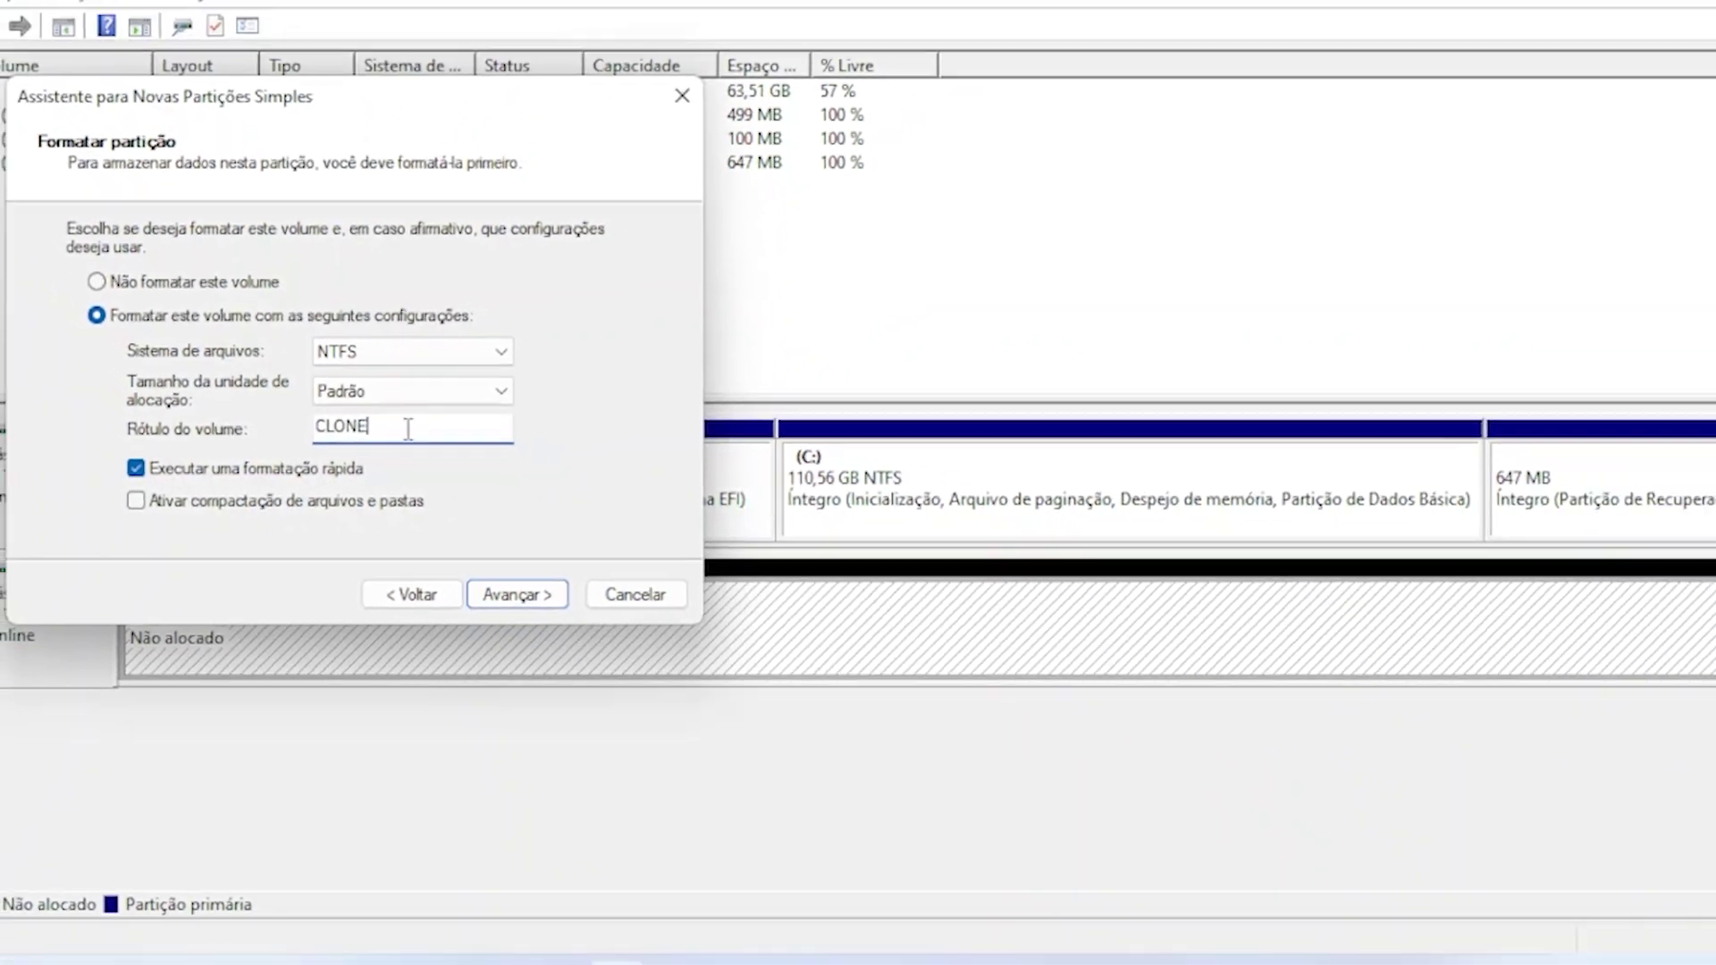
left_click_drag(471, 405, 304, 398)
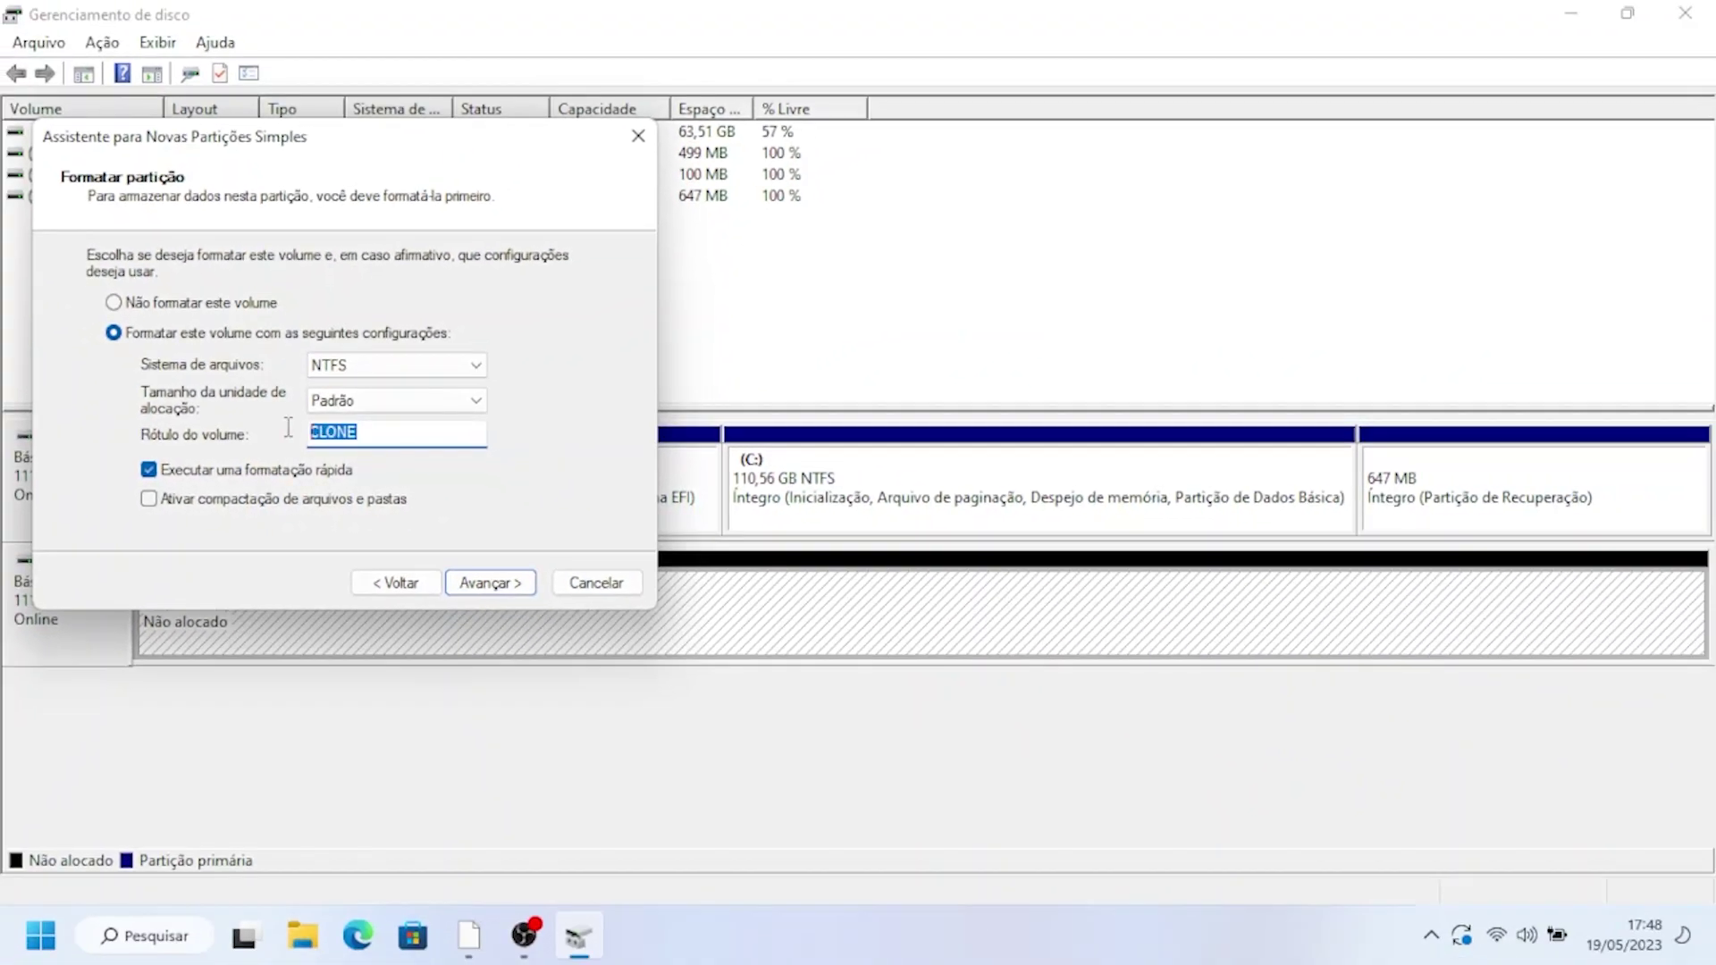
left_click(489, 583)
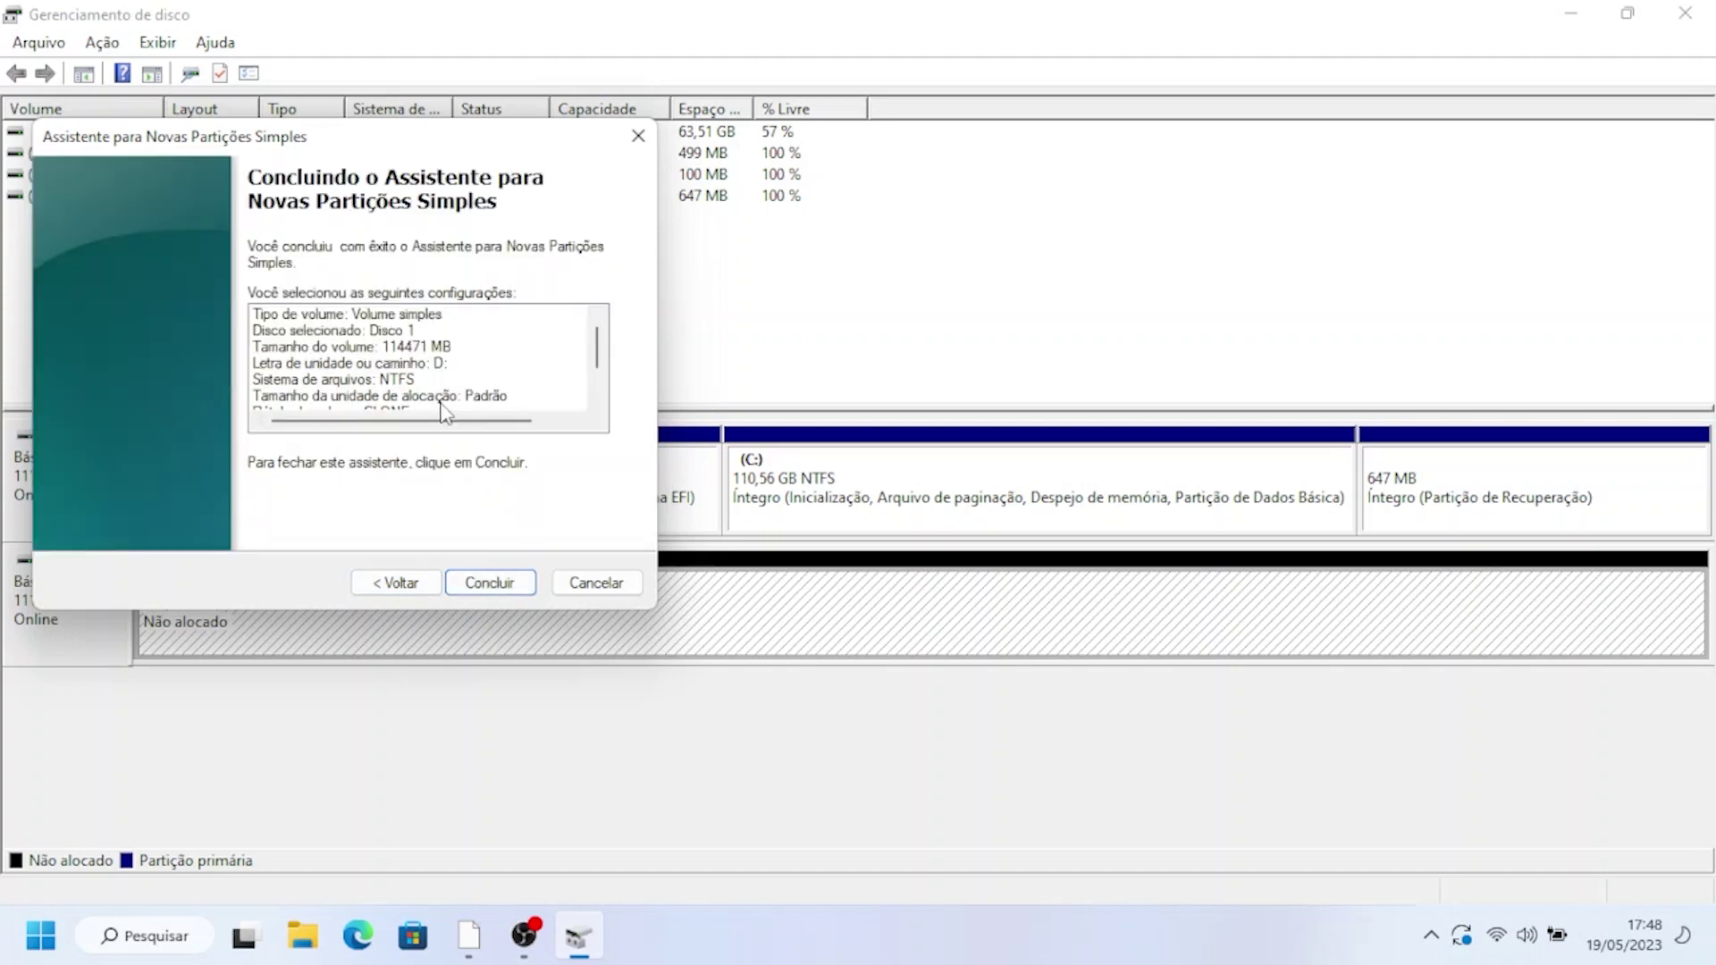
left_click(491, 585)
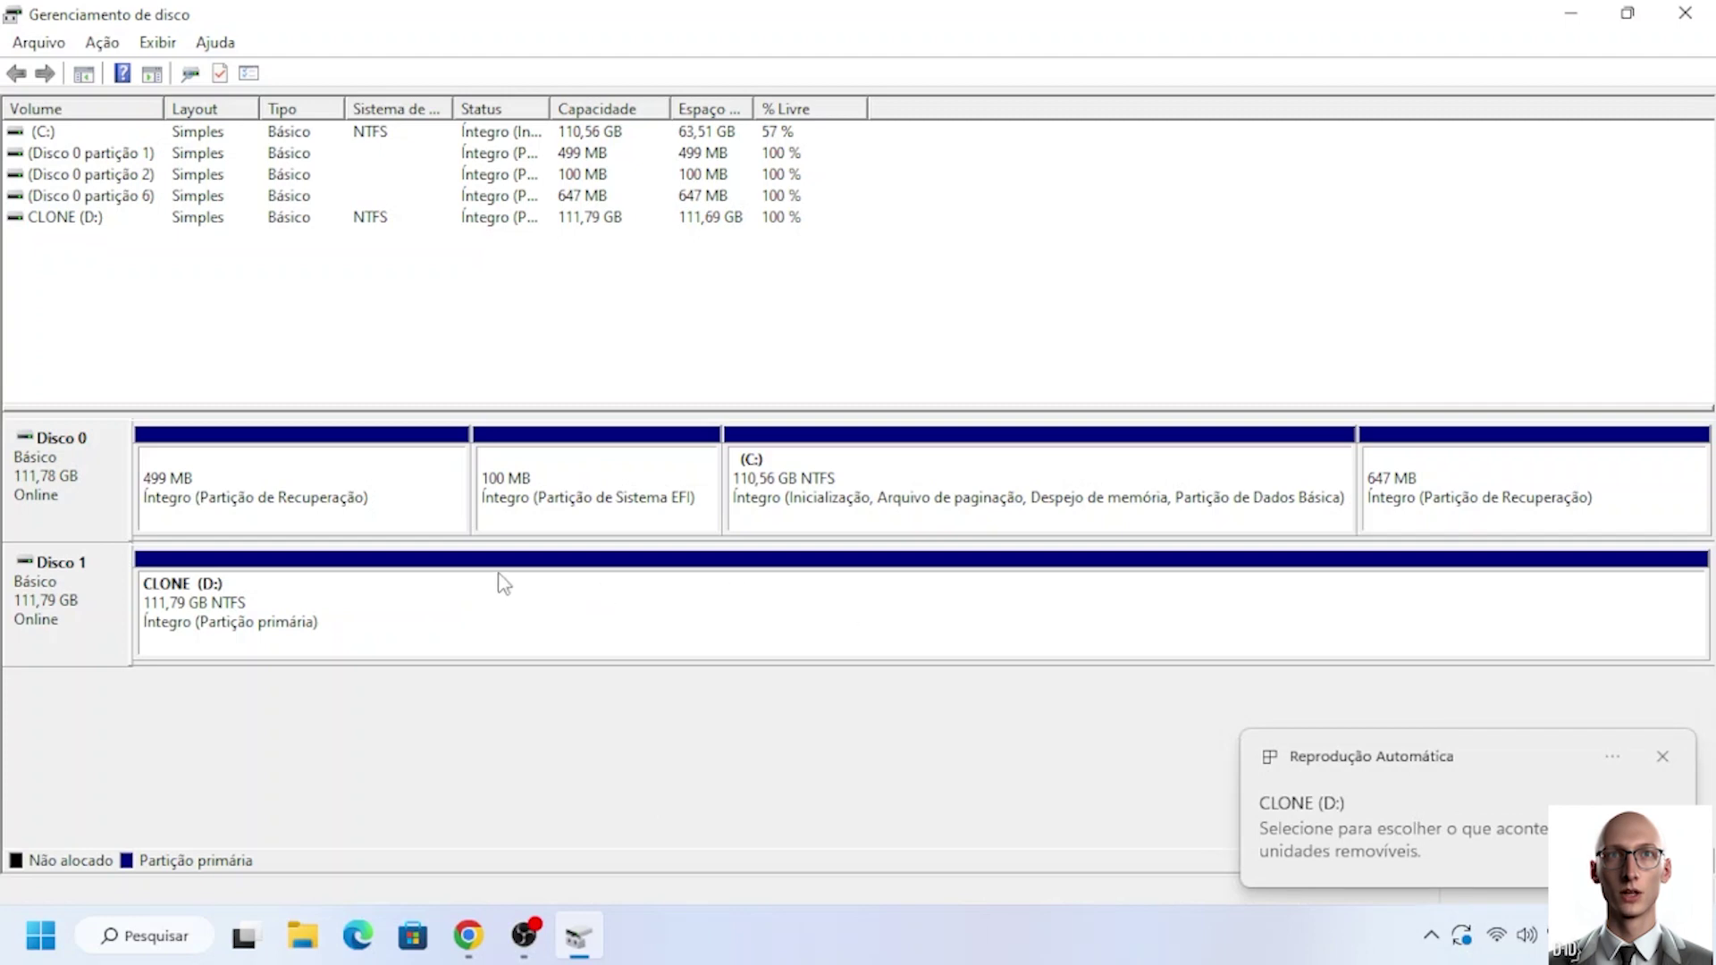
Step: Select the CLONE (D:) volume on Disk 1, then open File Explorer at Este Computador to check the drives
left_click(369, 620)
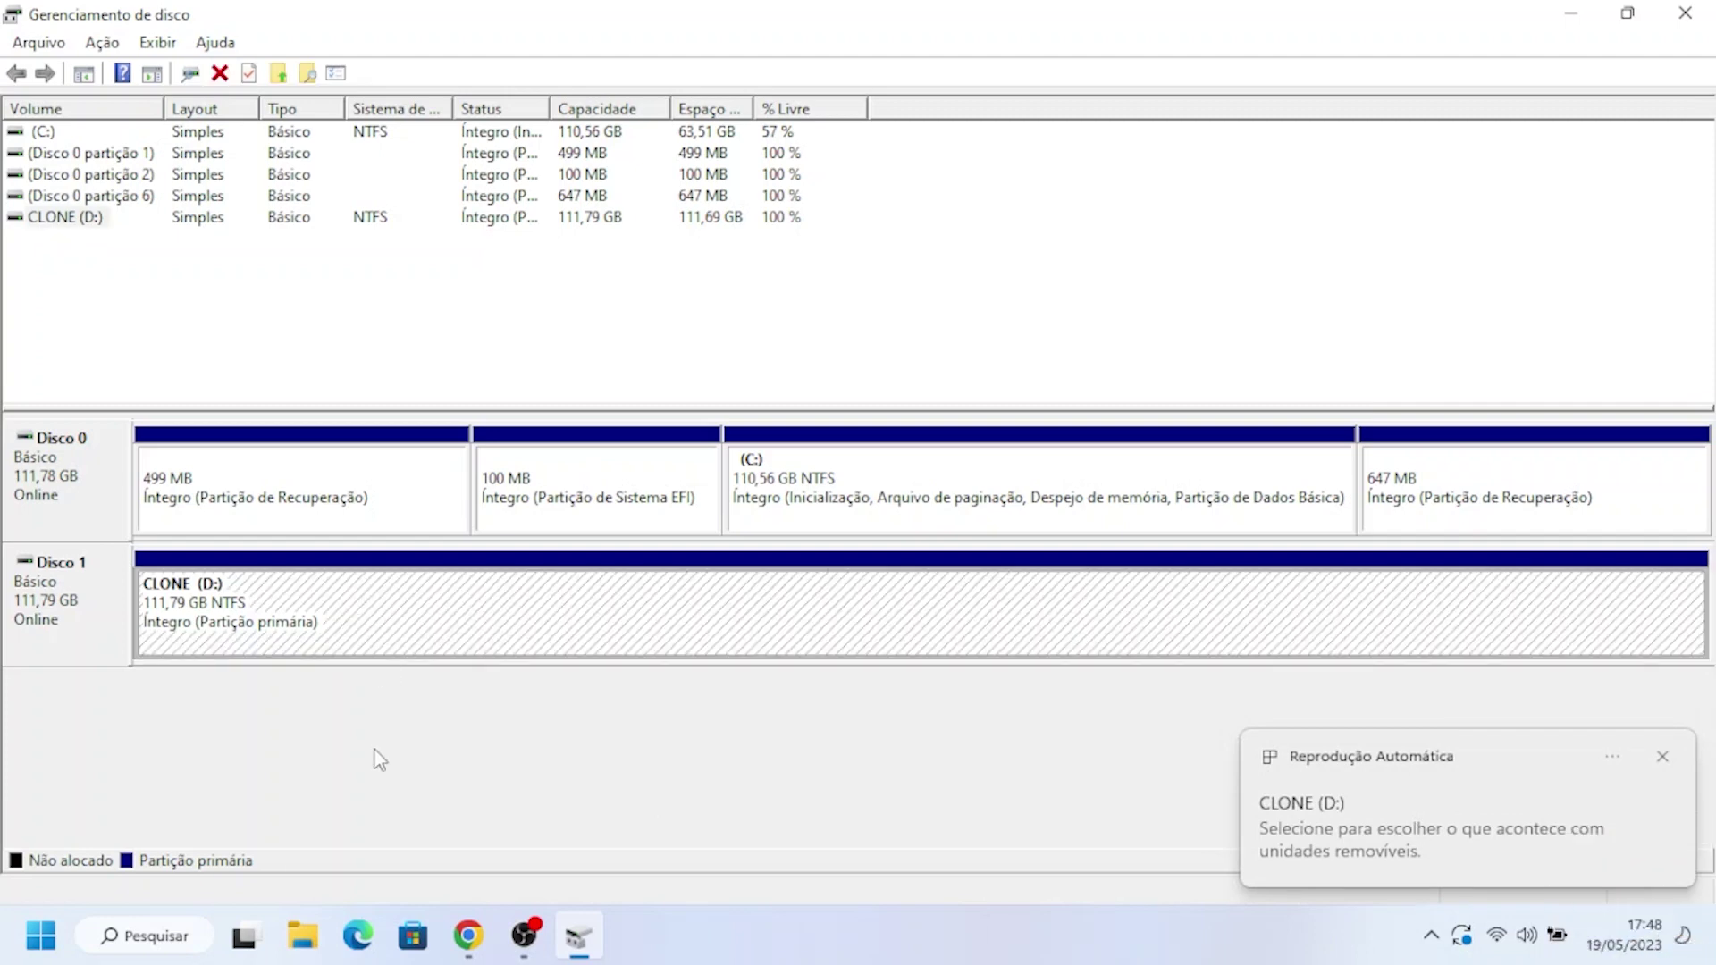
left_click(307, 938)
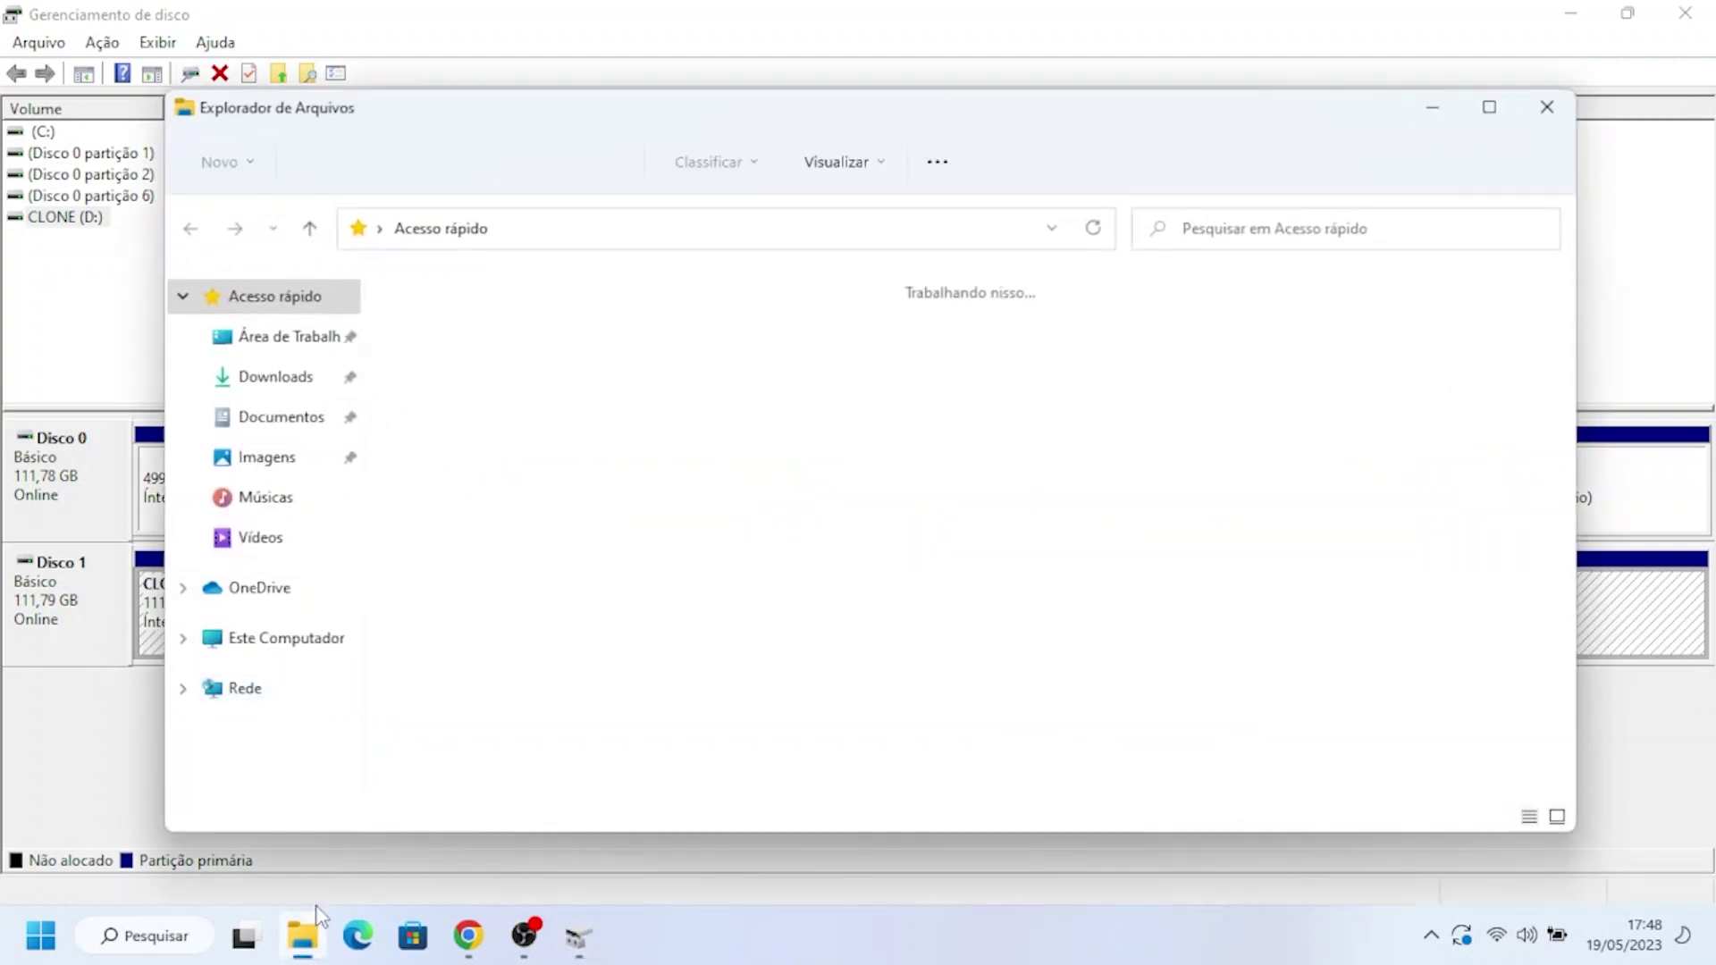
left_click(322, 646)
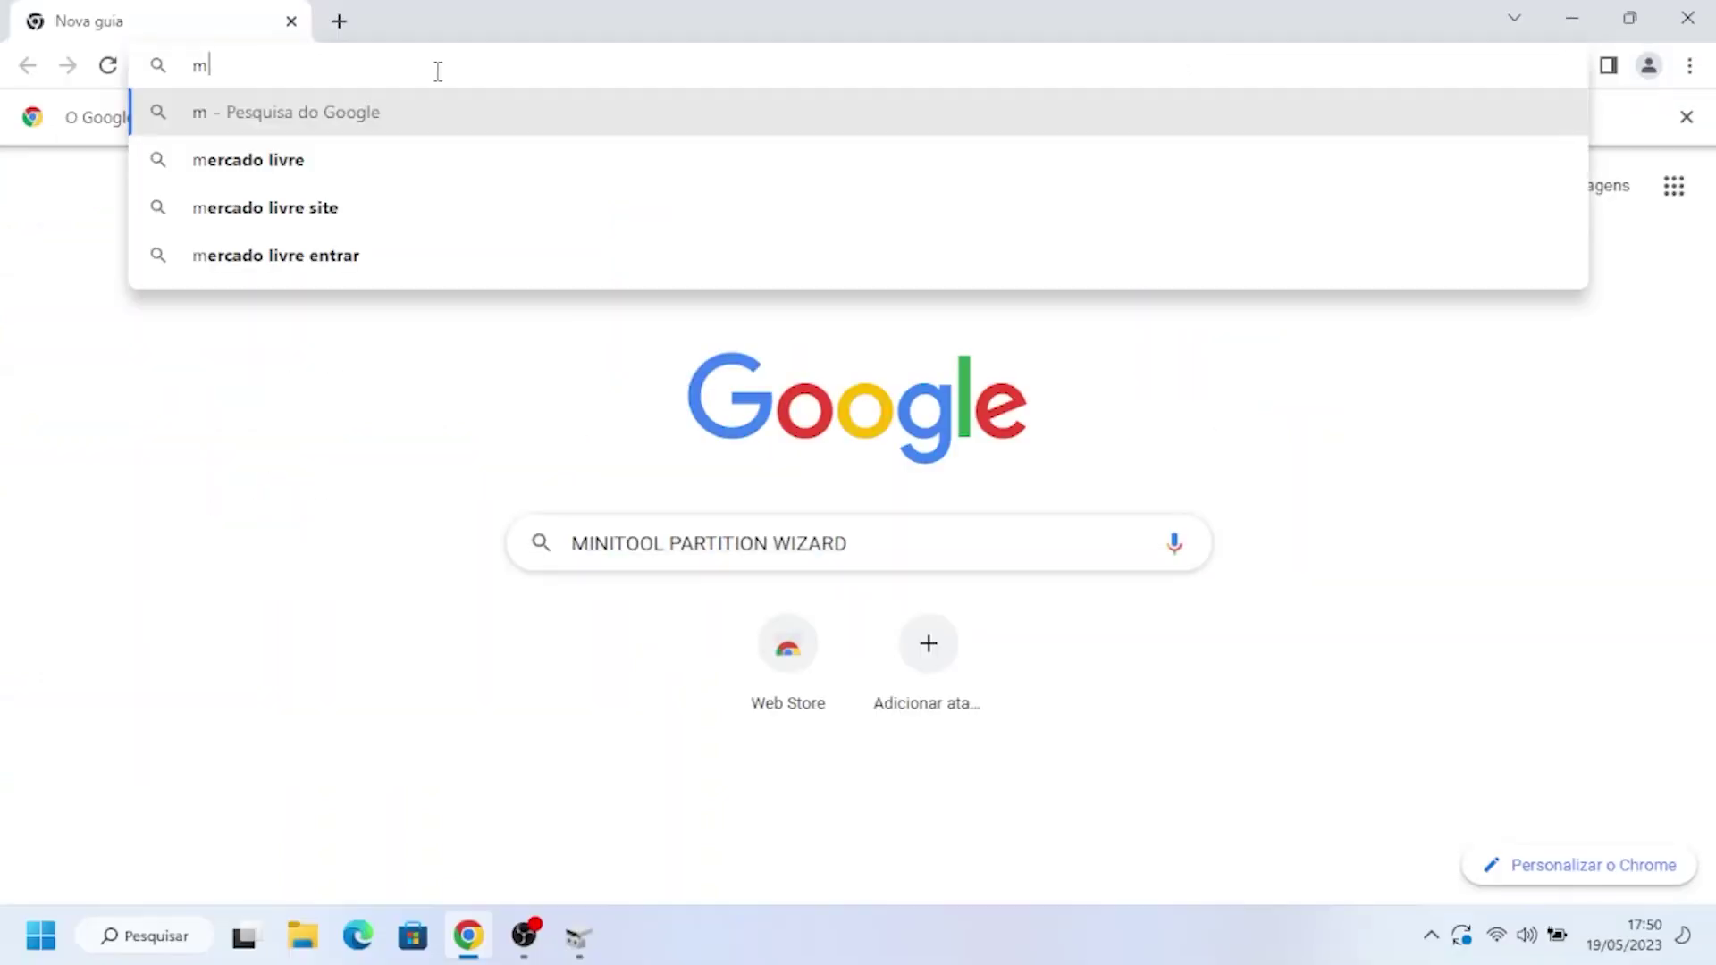
Step: Search Google in Chrome for "minitool partition wizard old version"
type("in")
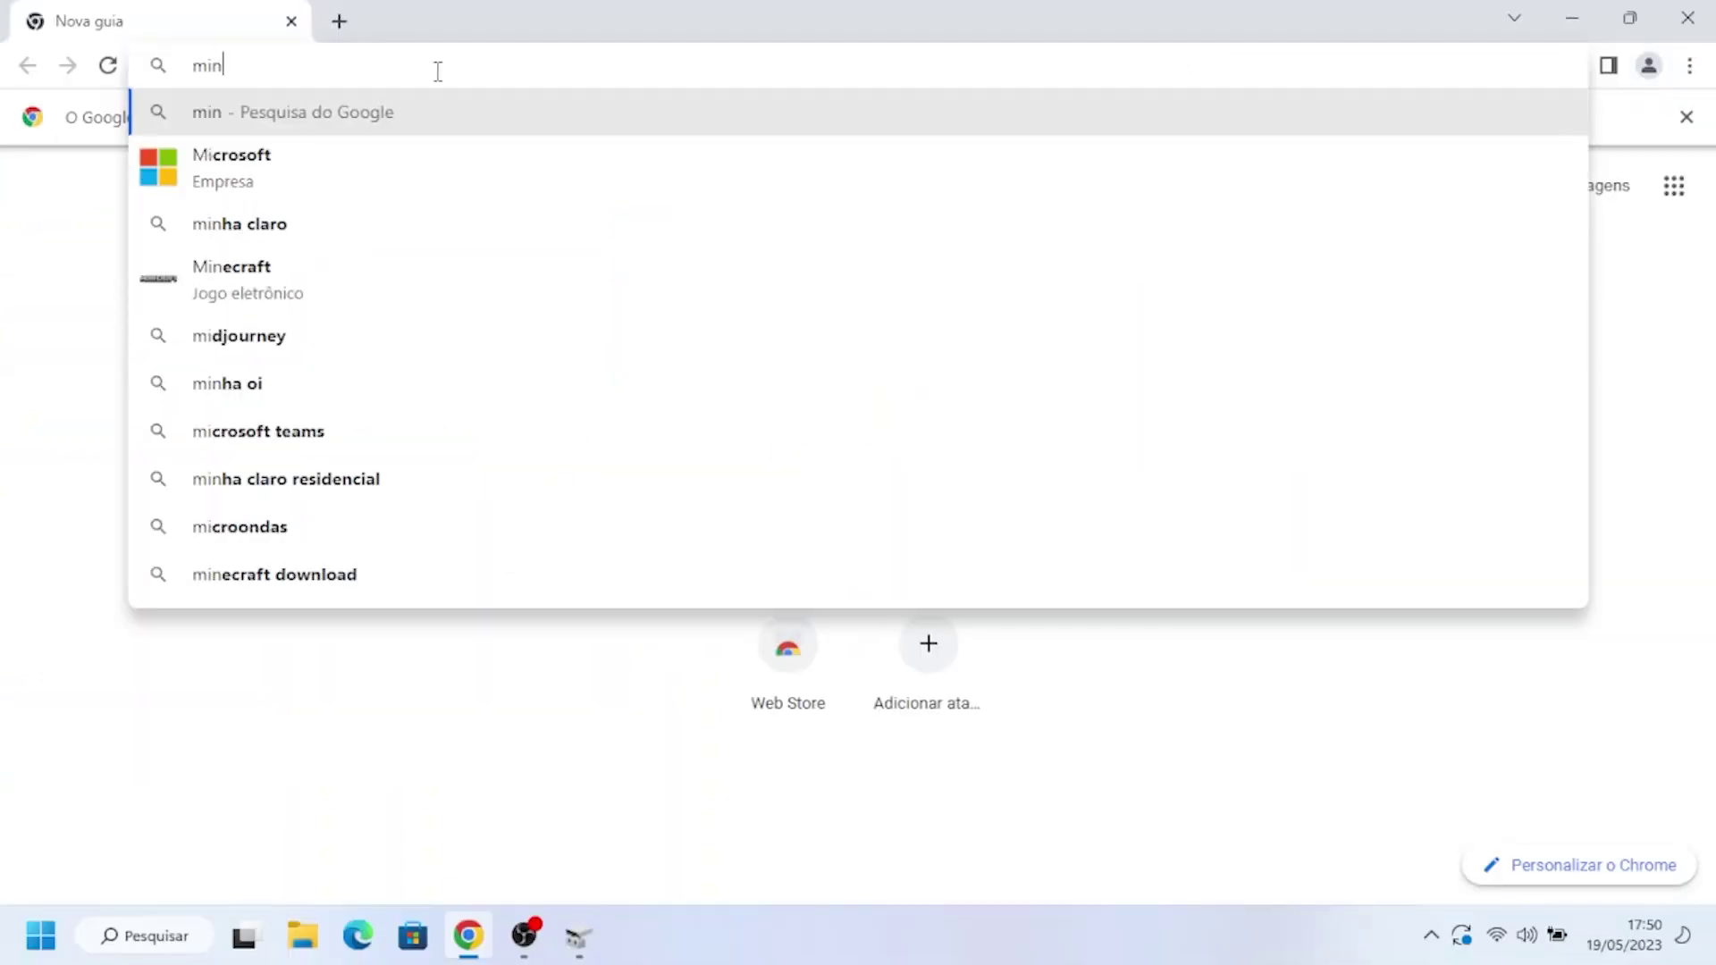
type("itool")
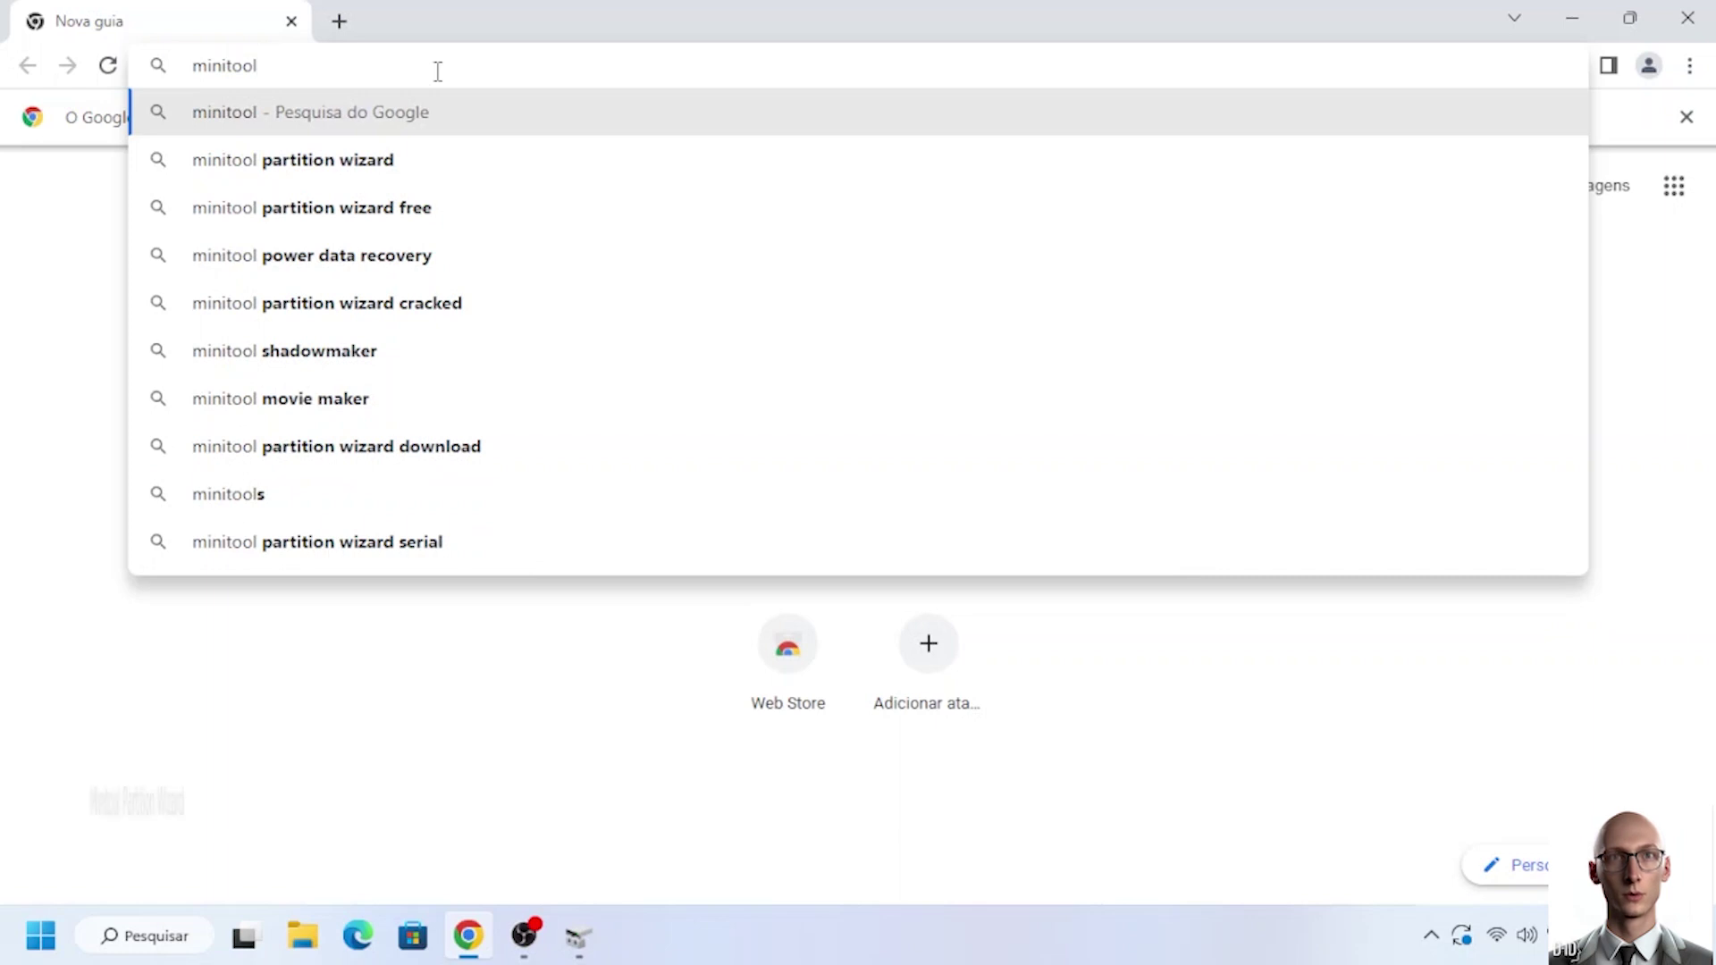
type(" parti")
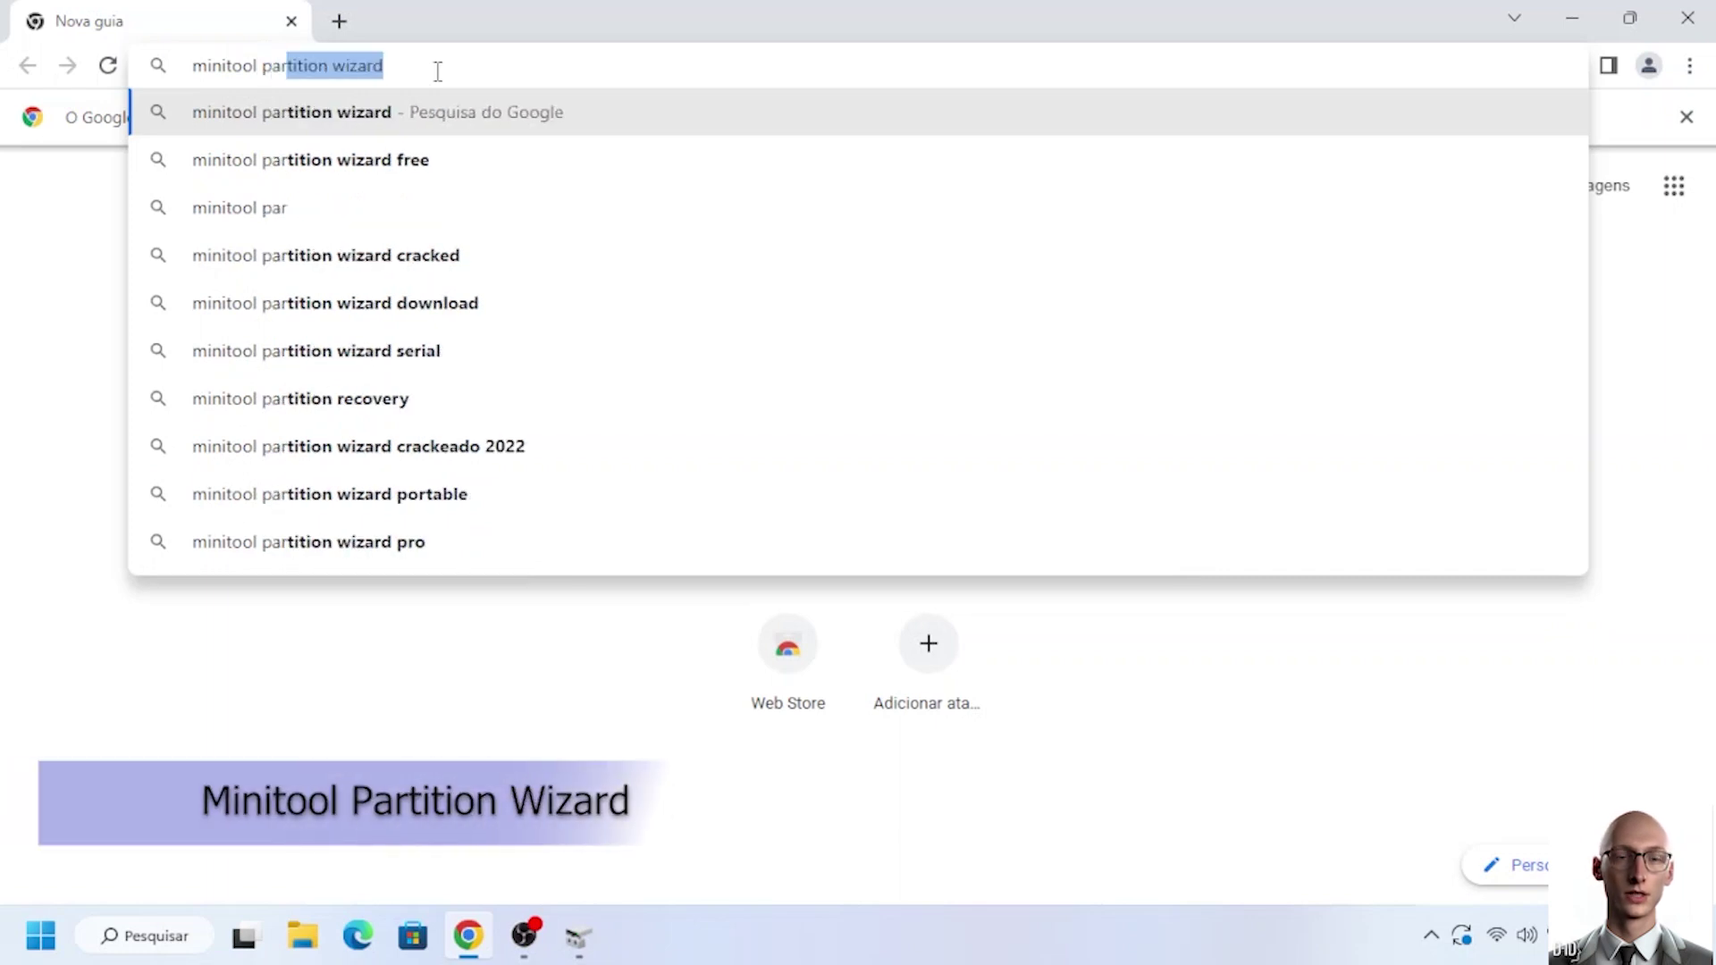
type("tion wi")
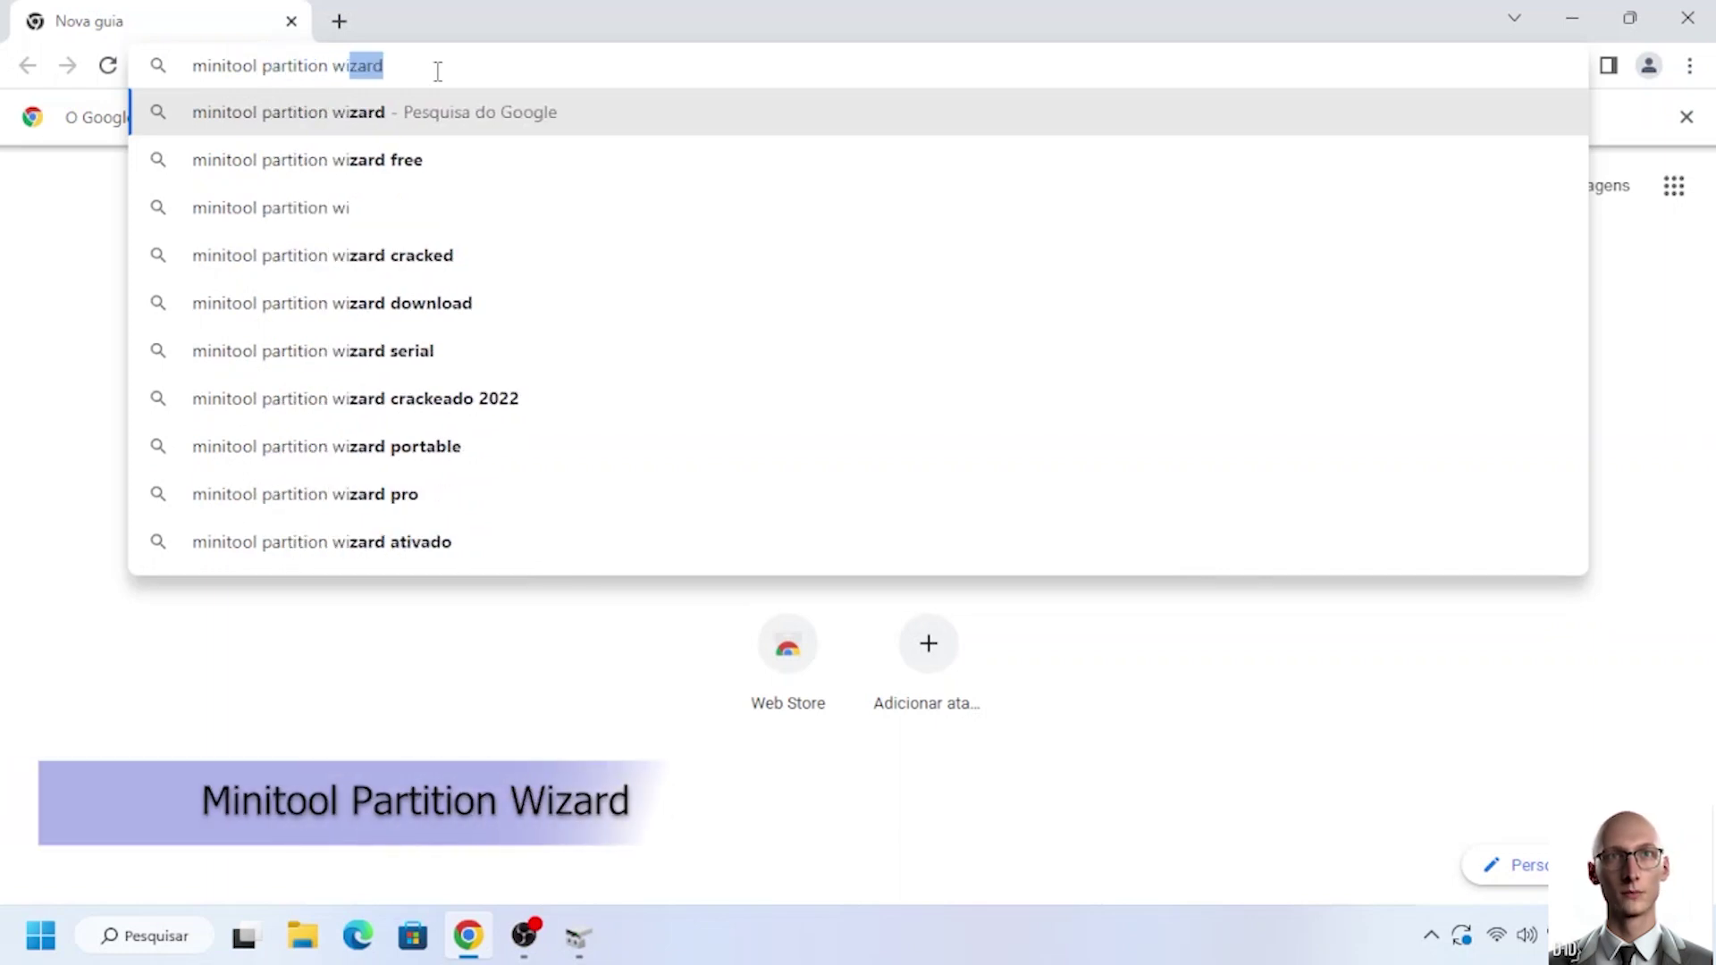
type("zard")
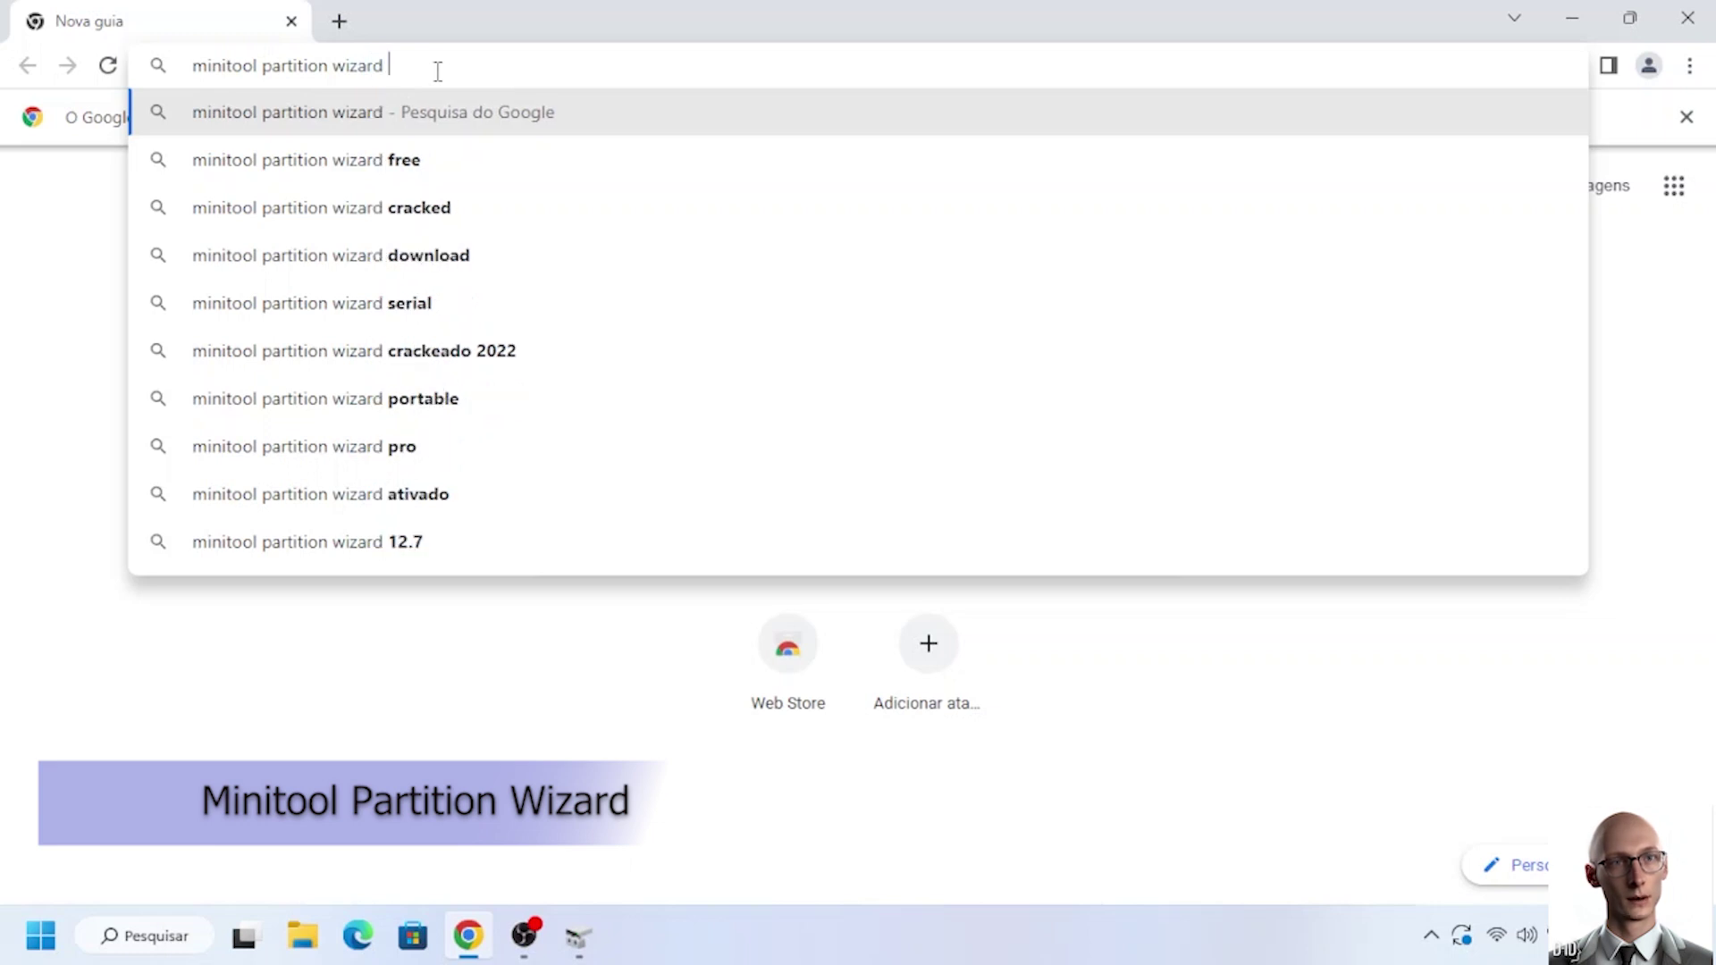
type(" old ver")
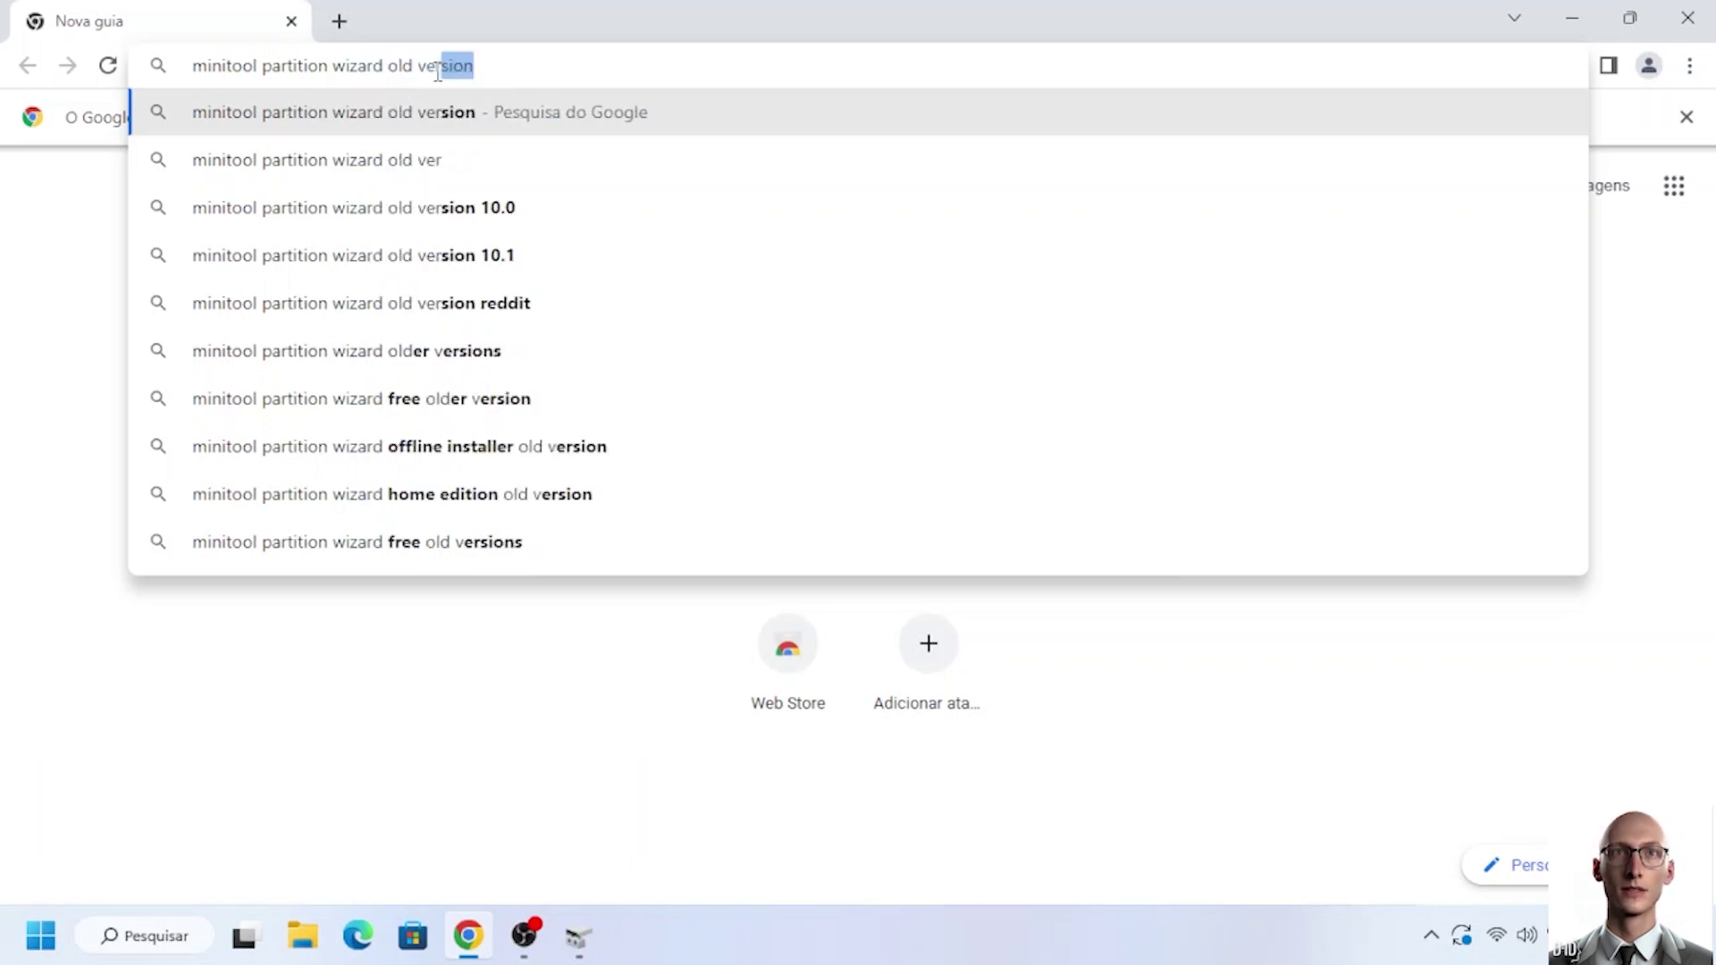
type("sion")
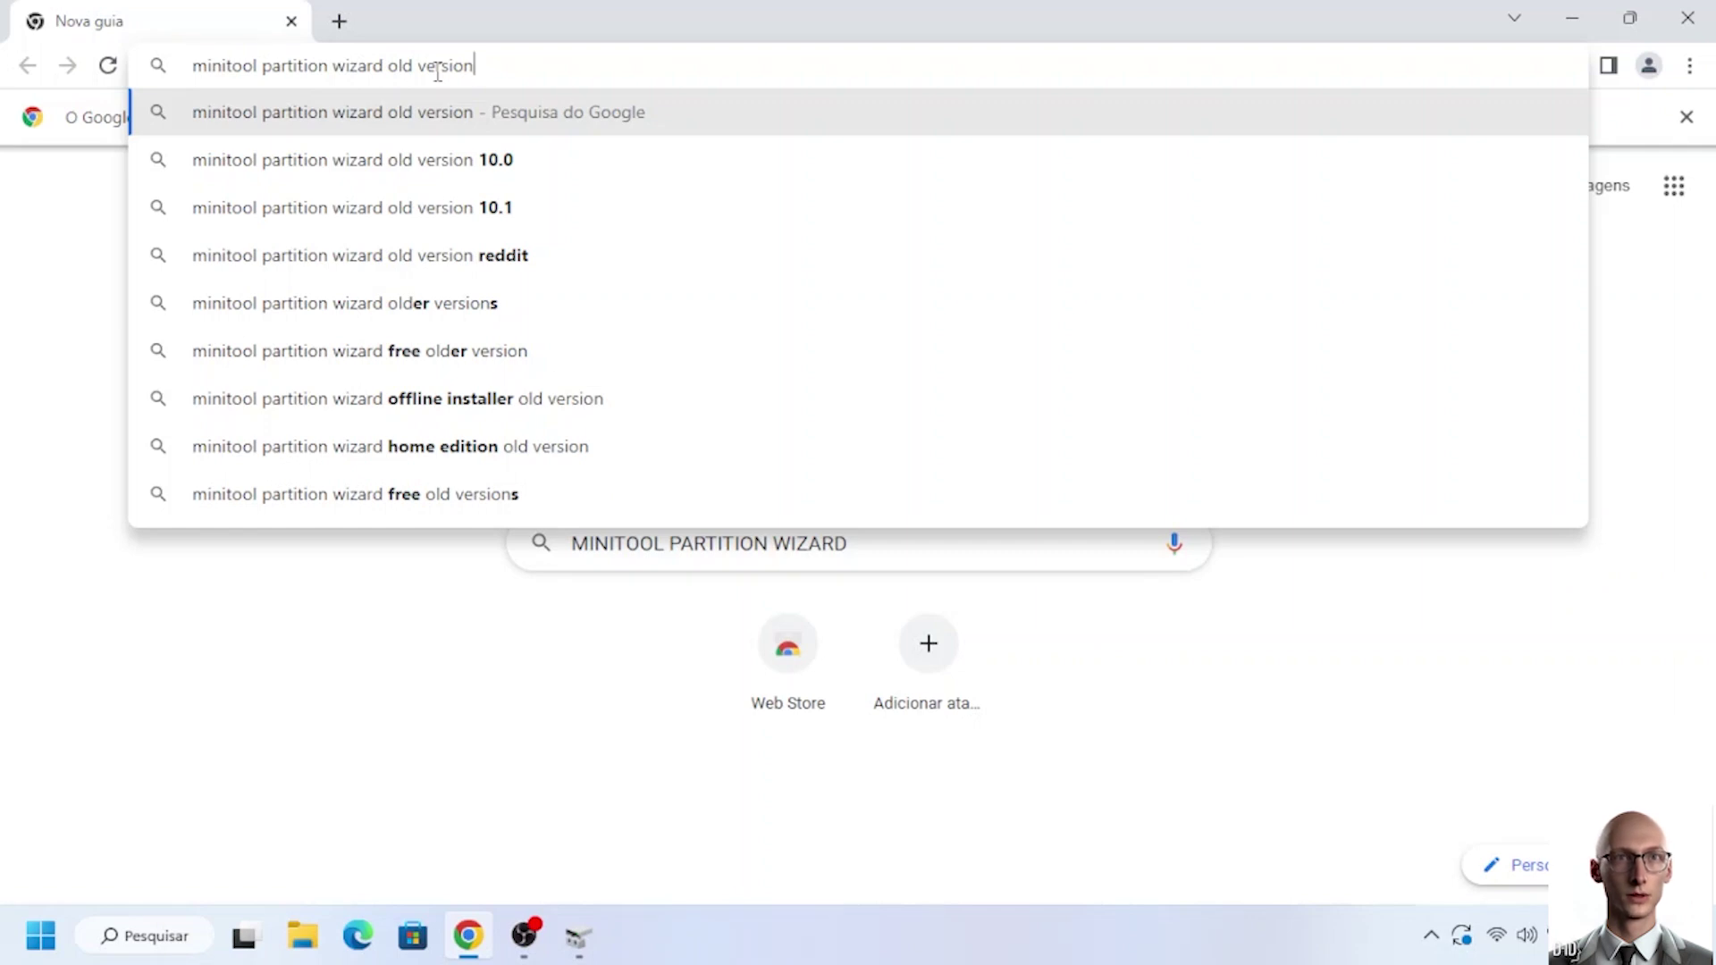
key("Return")
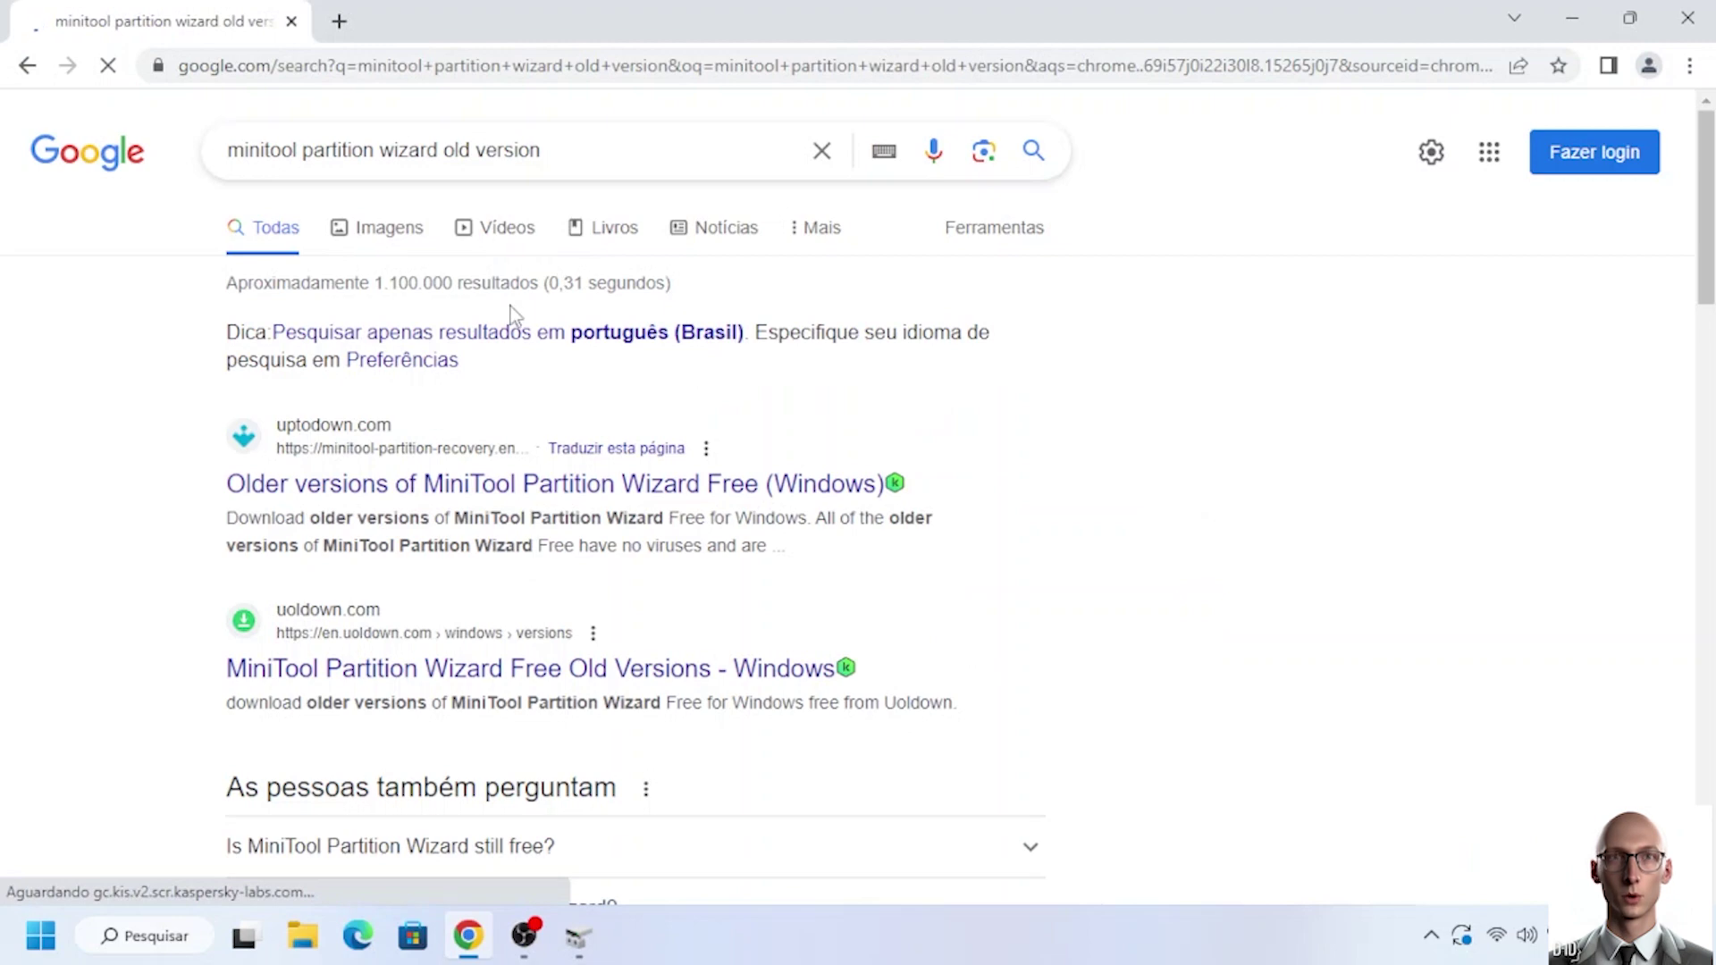
Step: Open Uptodown's older versions page for MiniTool Partition Wizard Free and highlight the 12.7 version number and the older versions heading
left_click(534, 494)
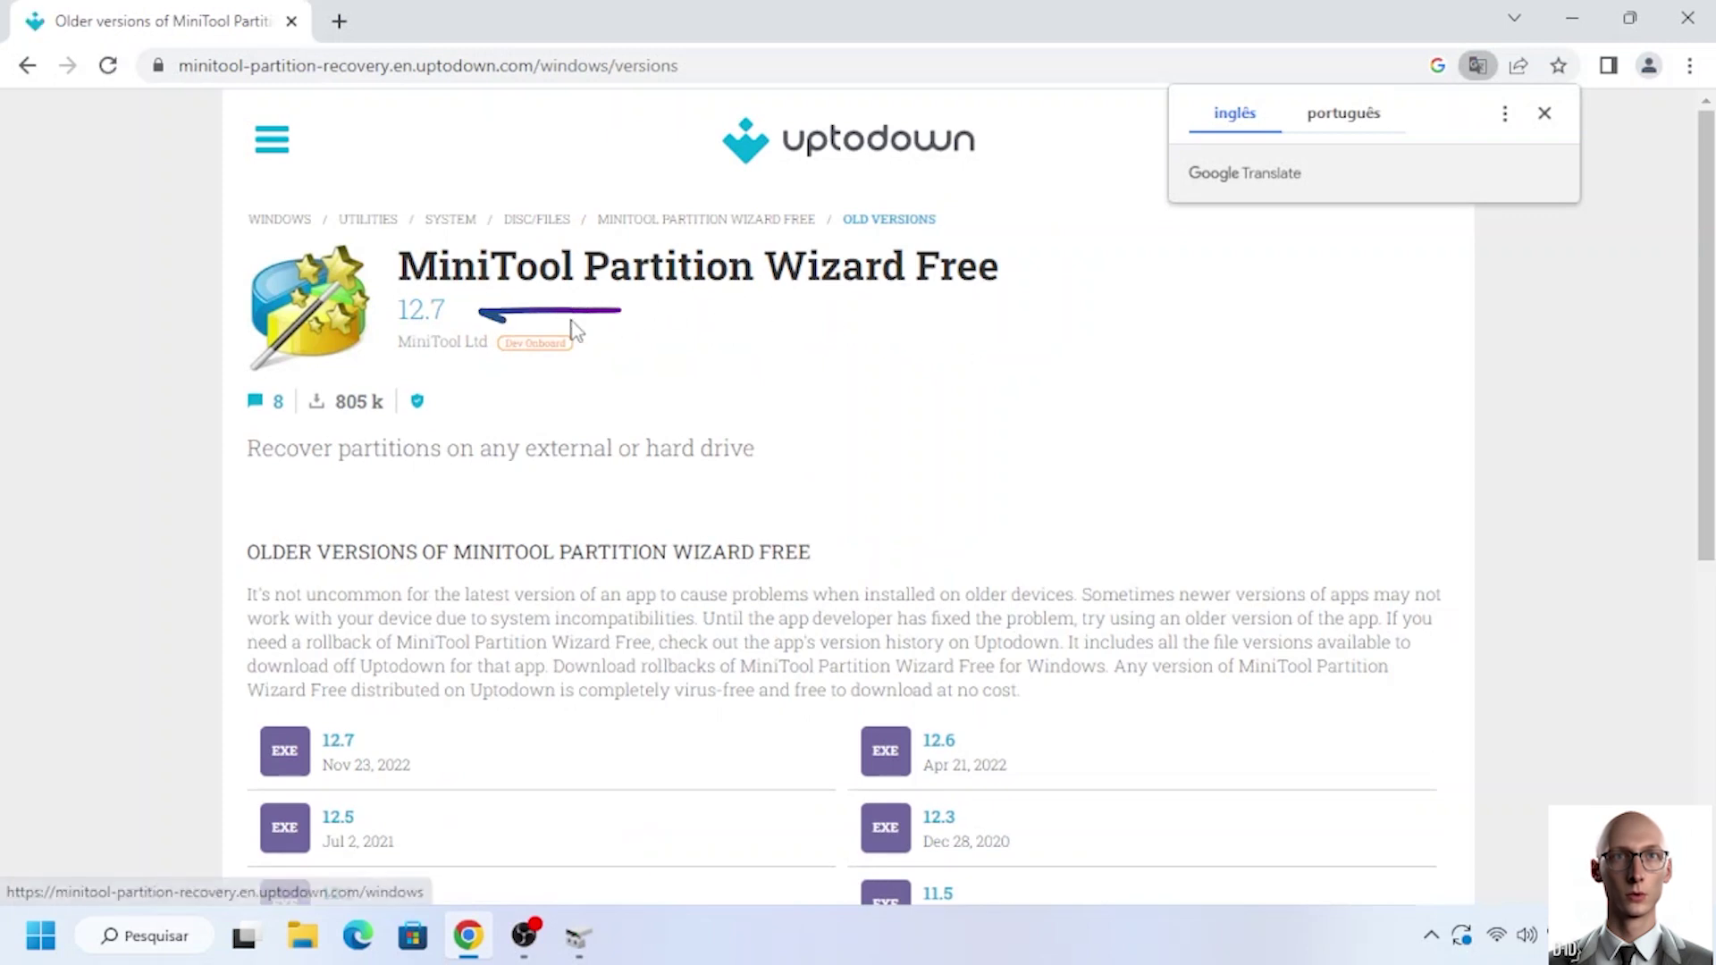
left_click_drag(399, 261, 403, 309)
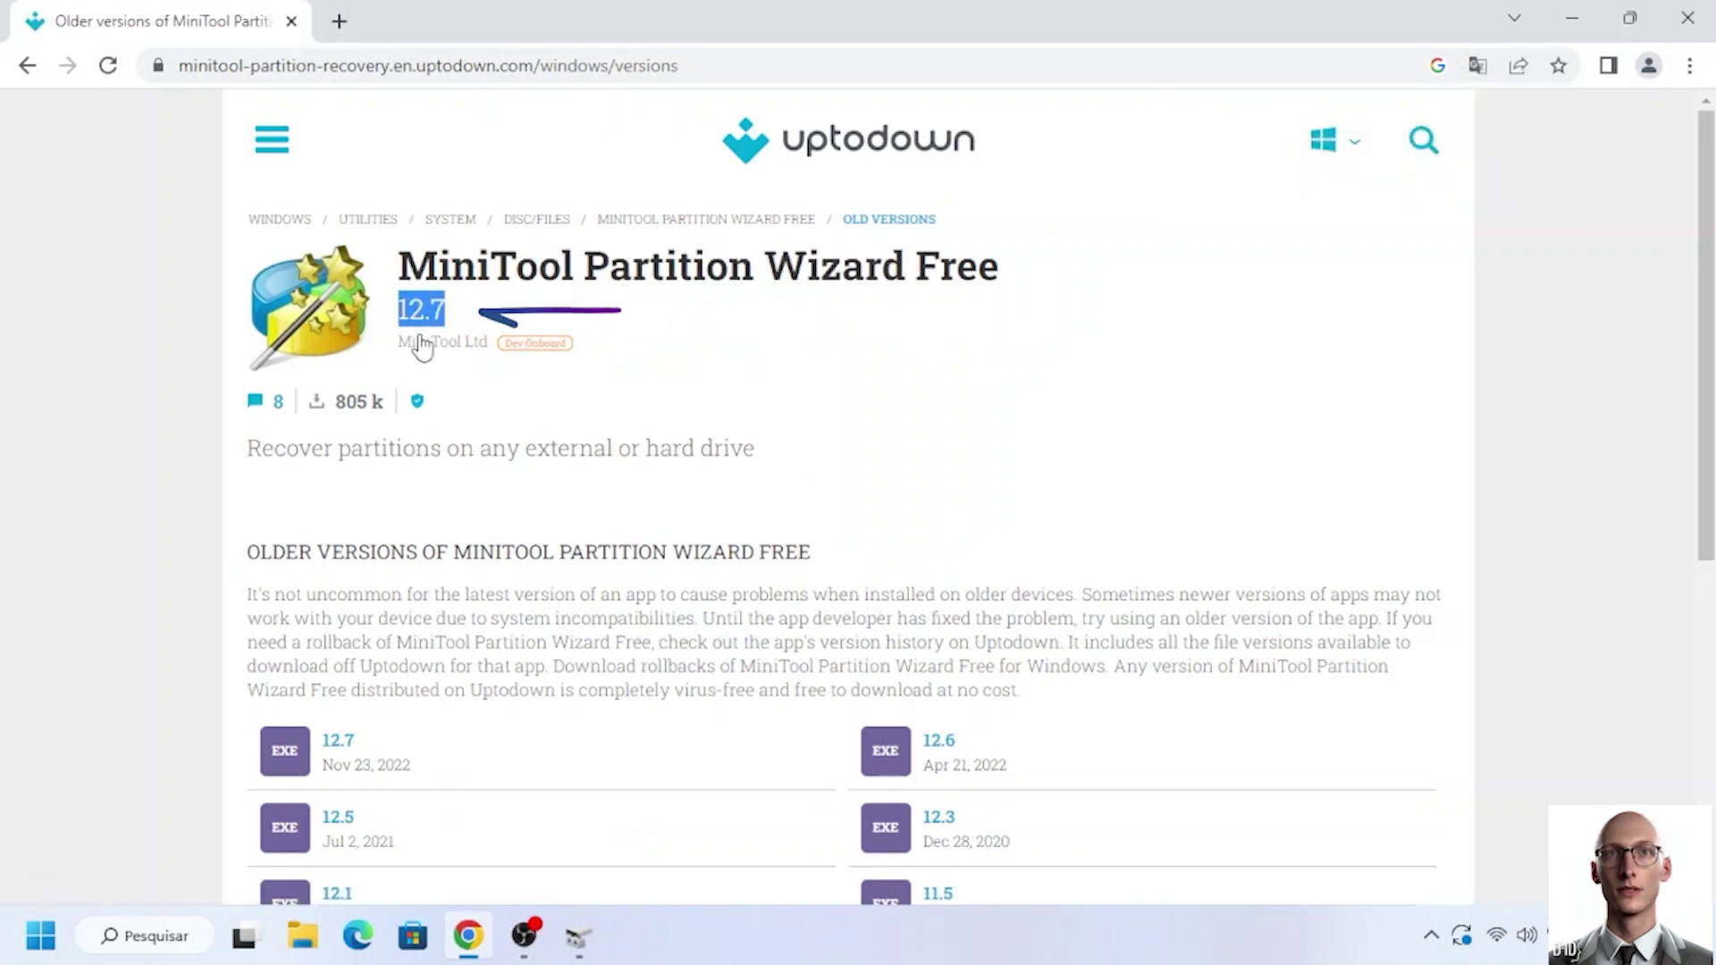
scroll(760, 433, "down", 1)
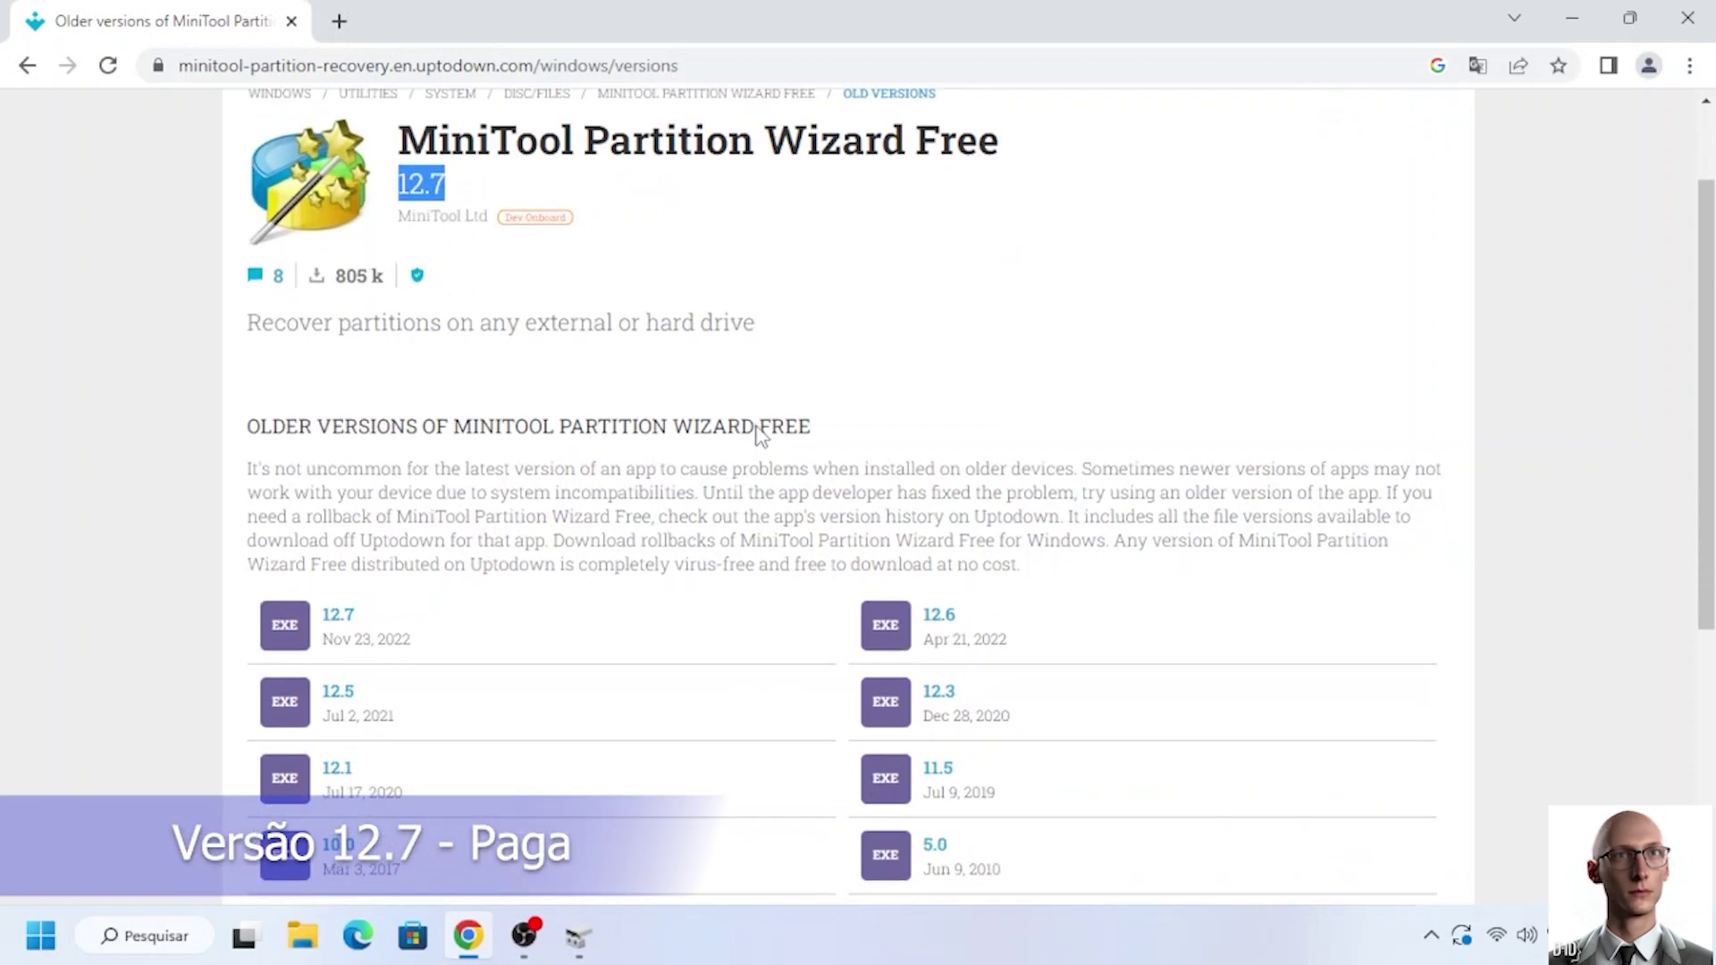
left_click_drag(844, 438, 248, 442)
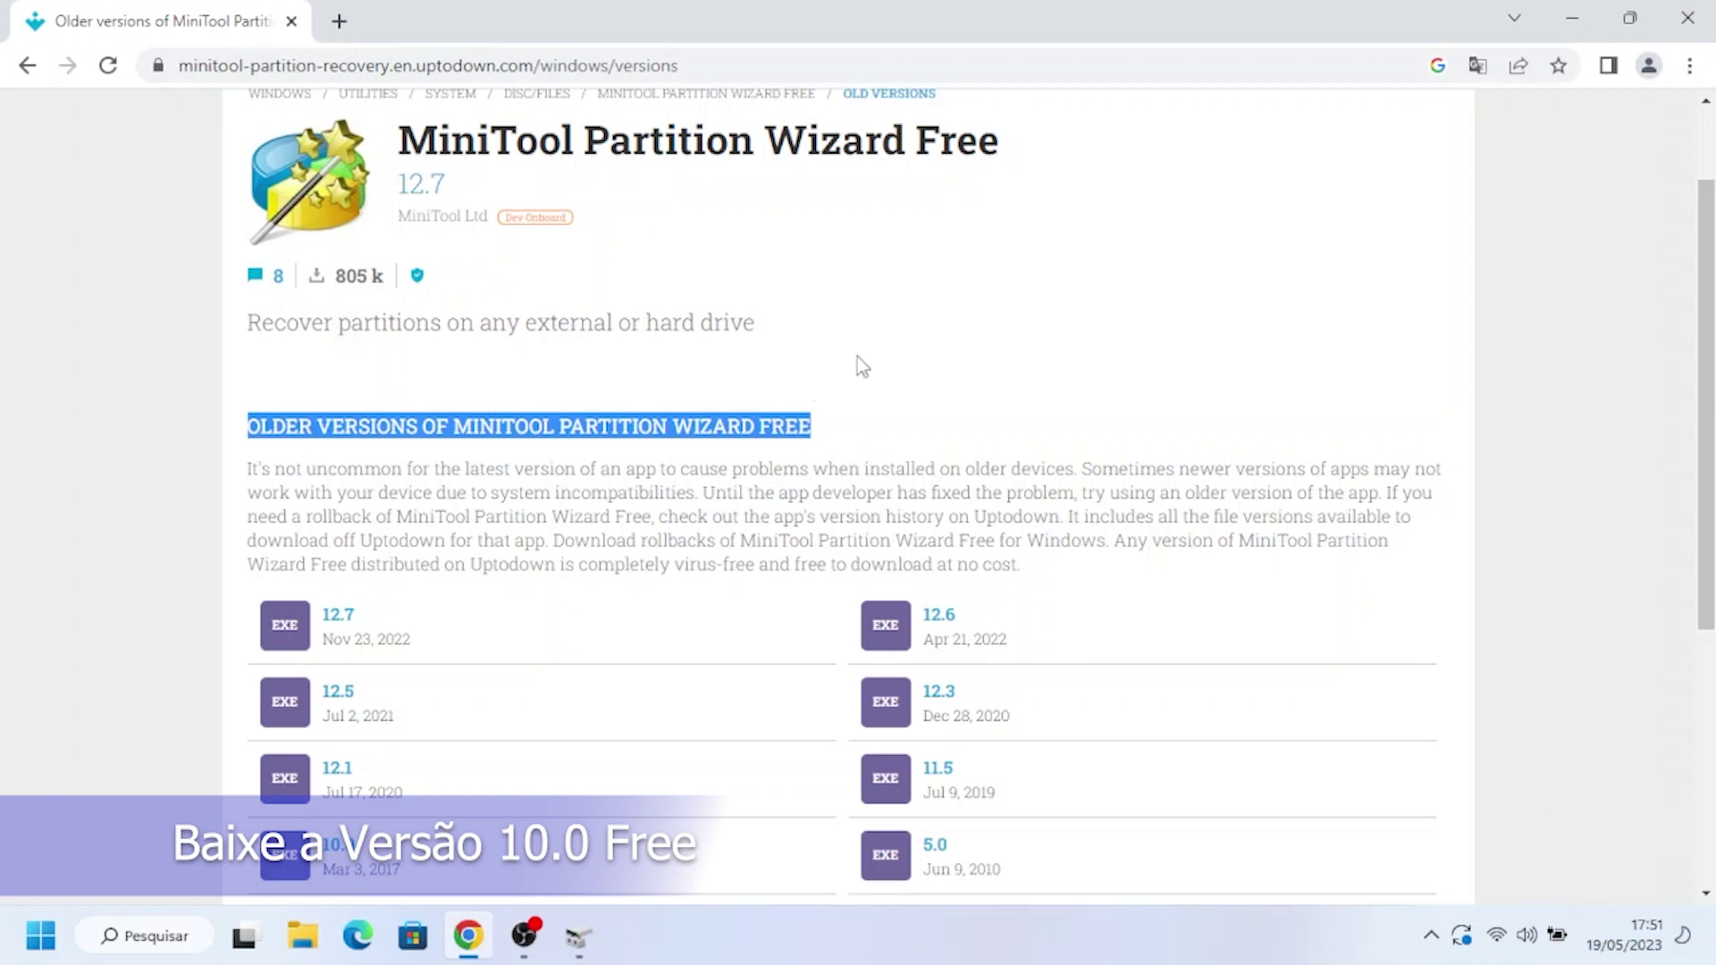
Step: Download version 10.0 of MiniTool Partition Wizard Free from the list of older versions
scroll(858, 366, "down", 2)
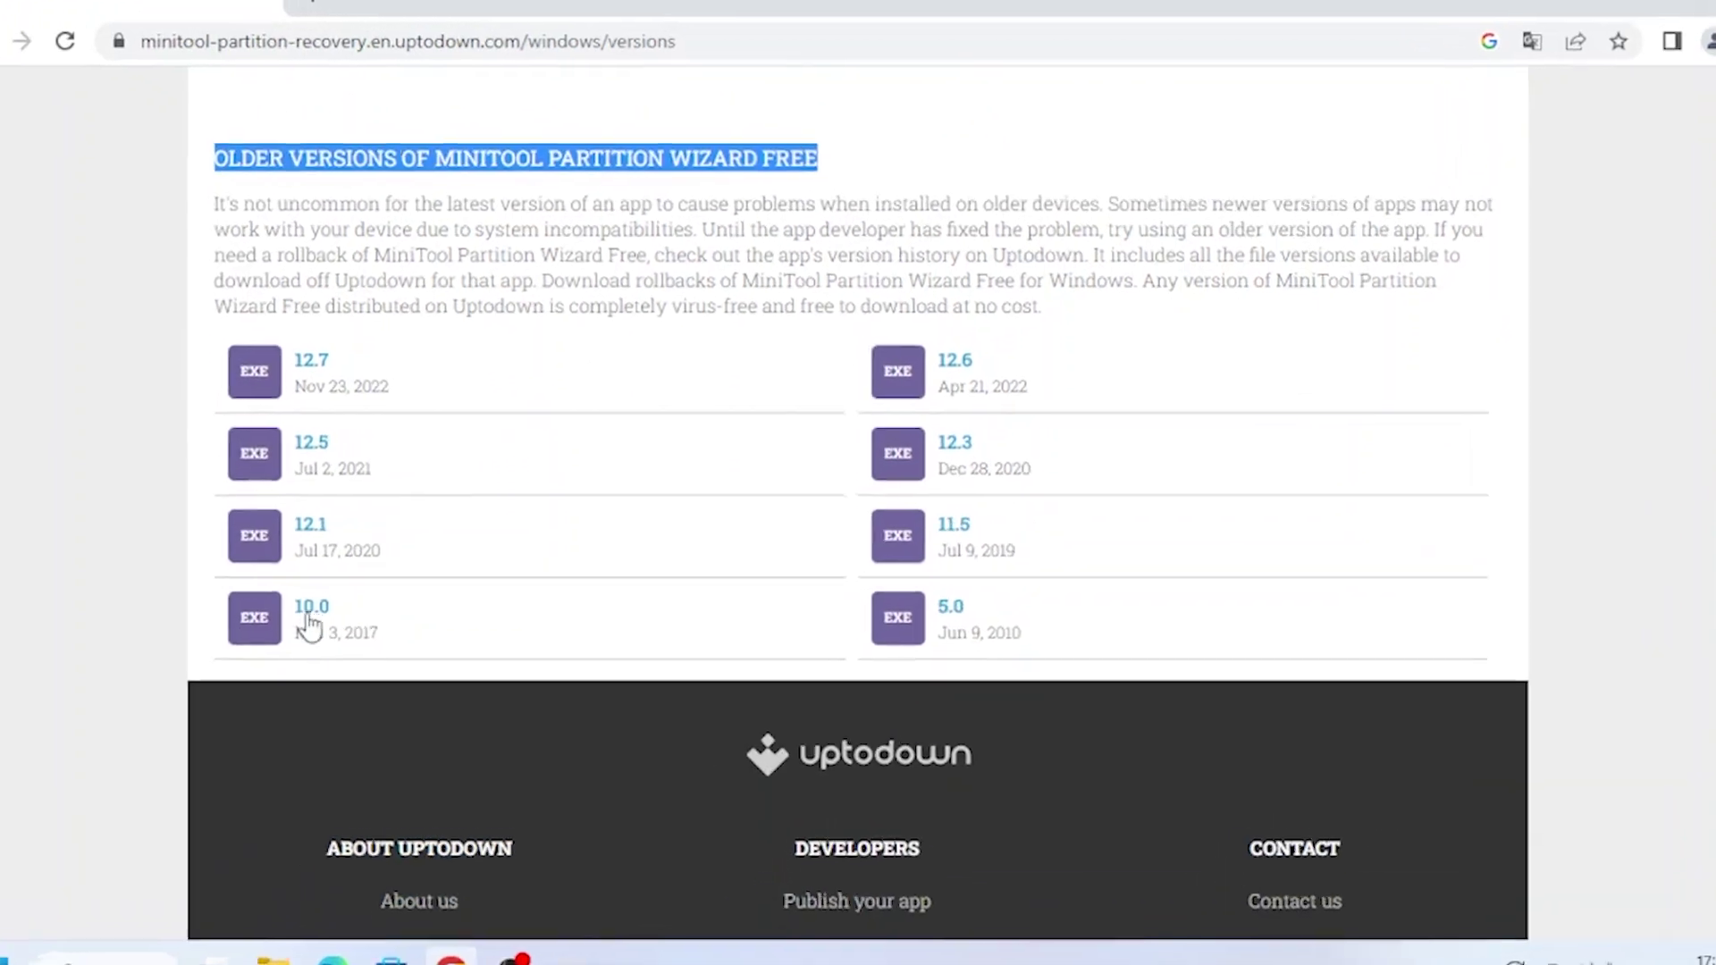
double_click(257, 655)
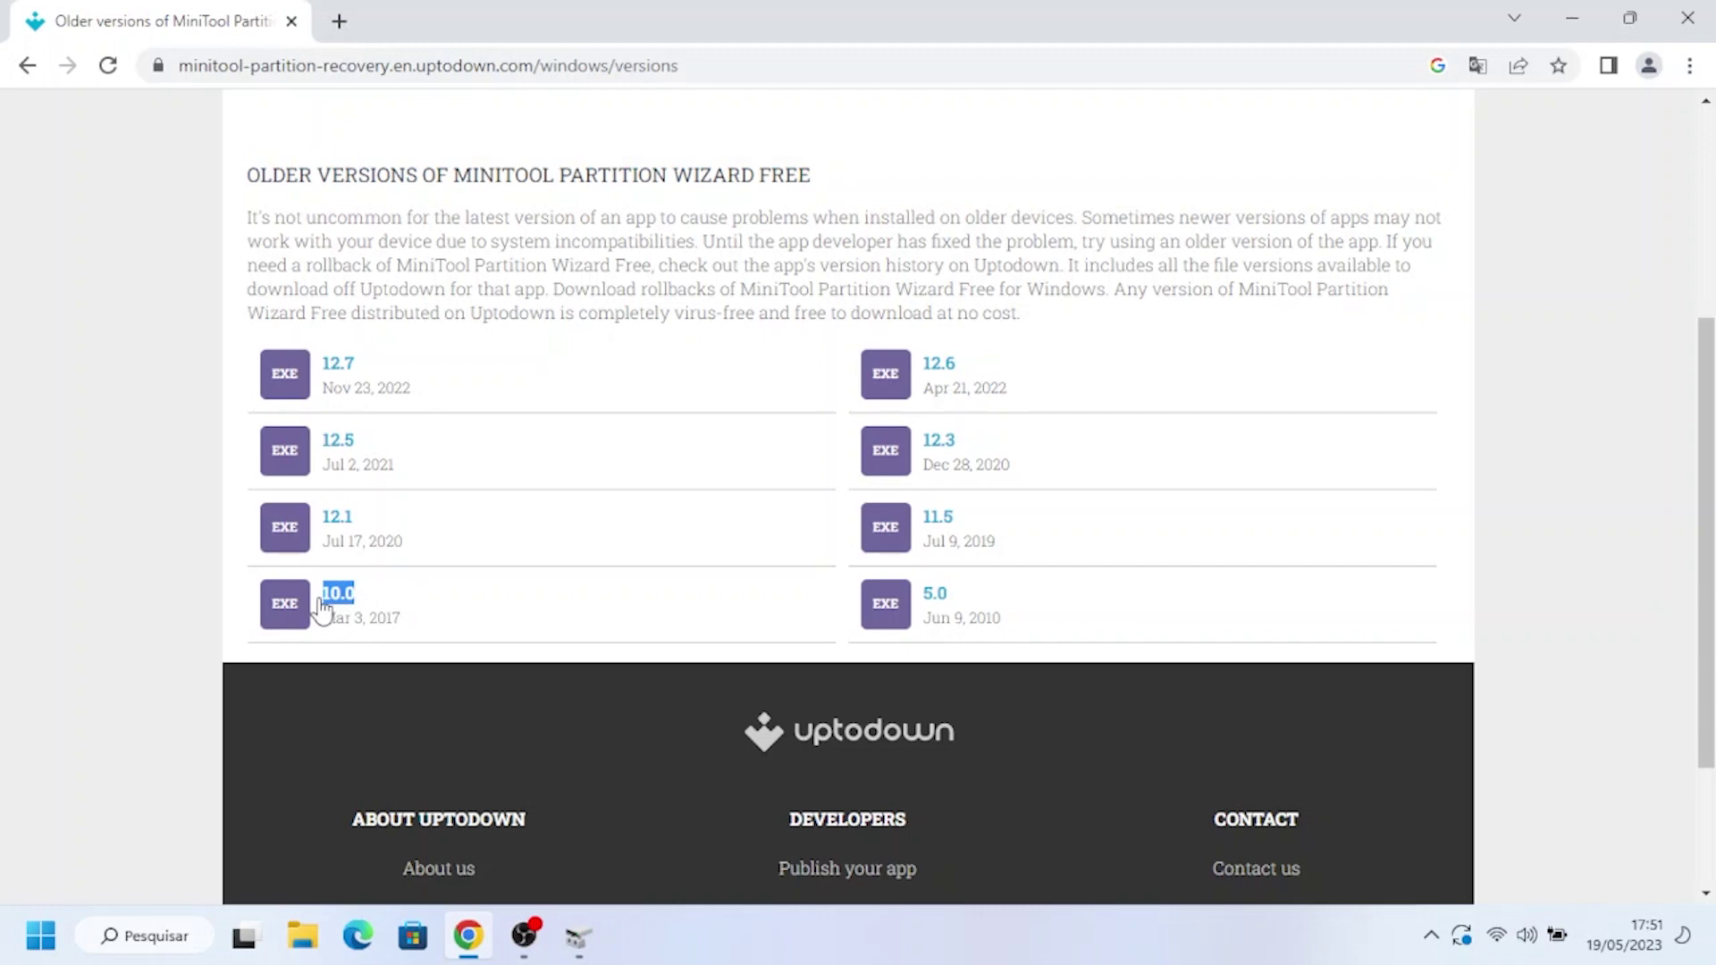
left_click(337, 599)
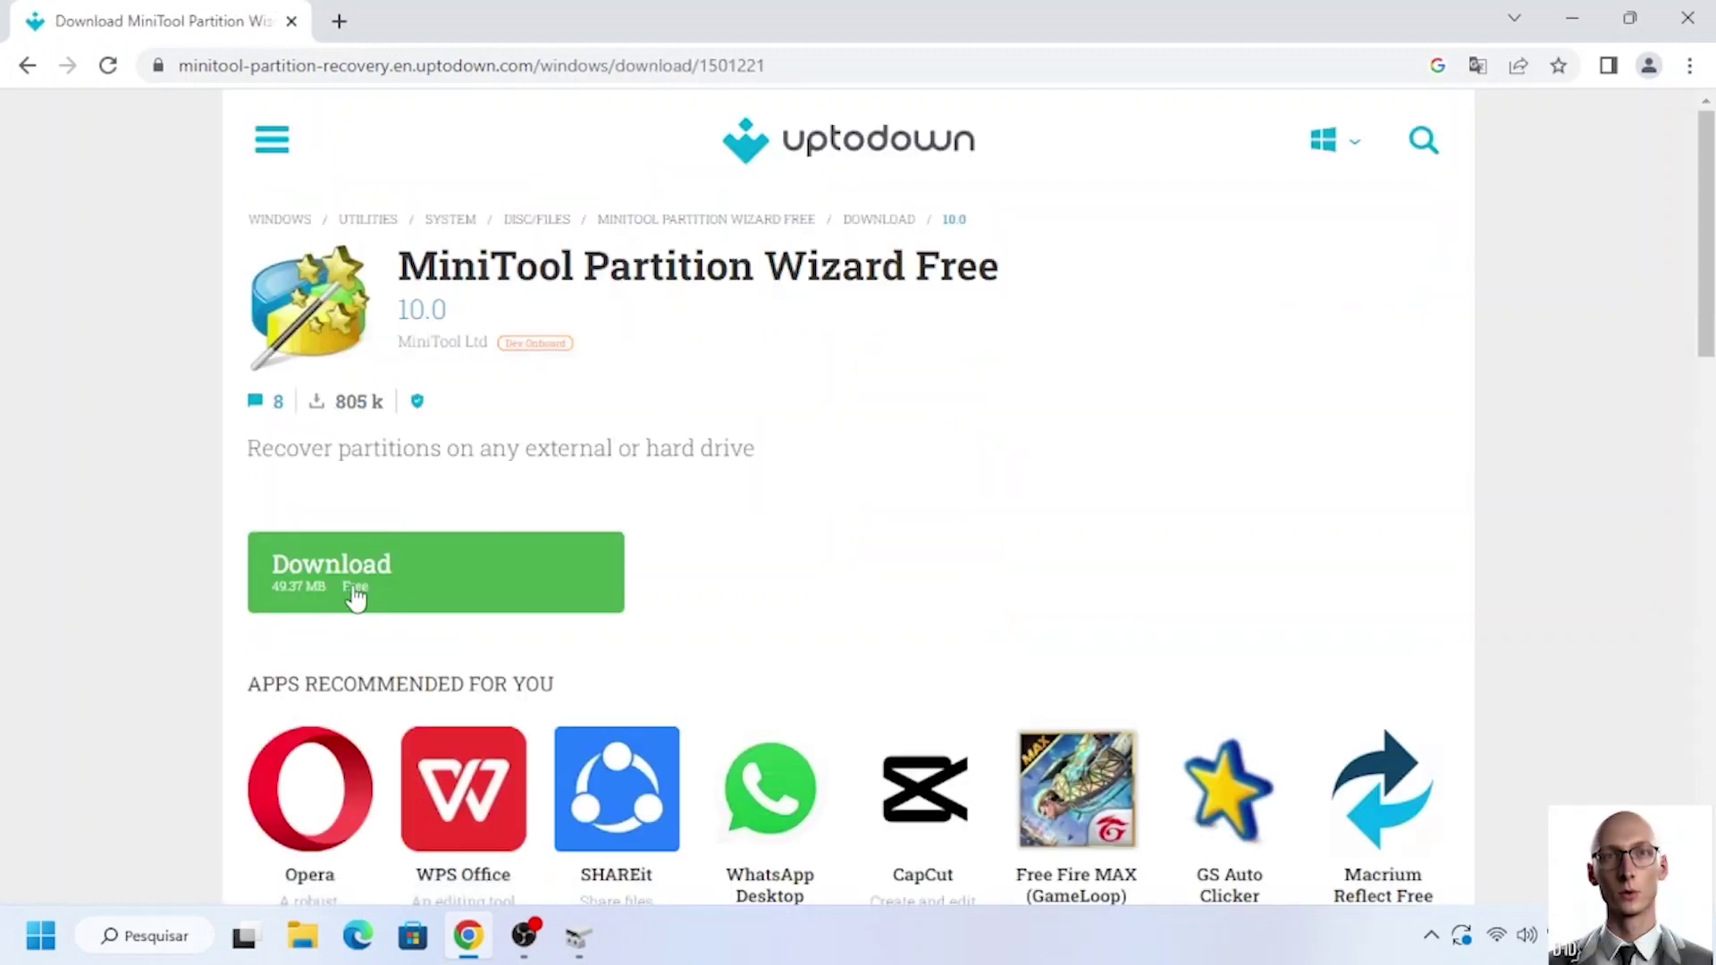
left_click(374, 570)
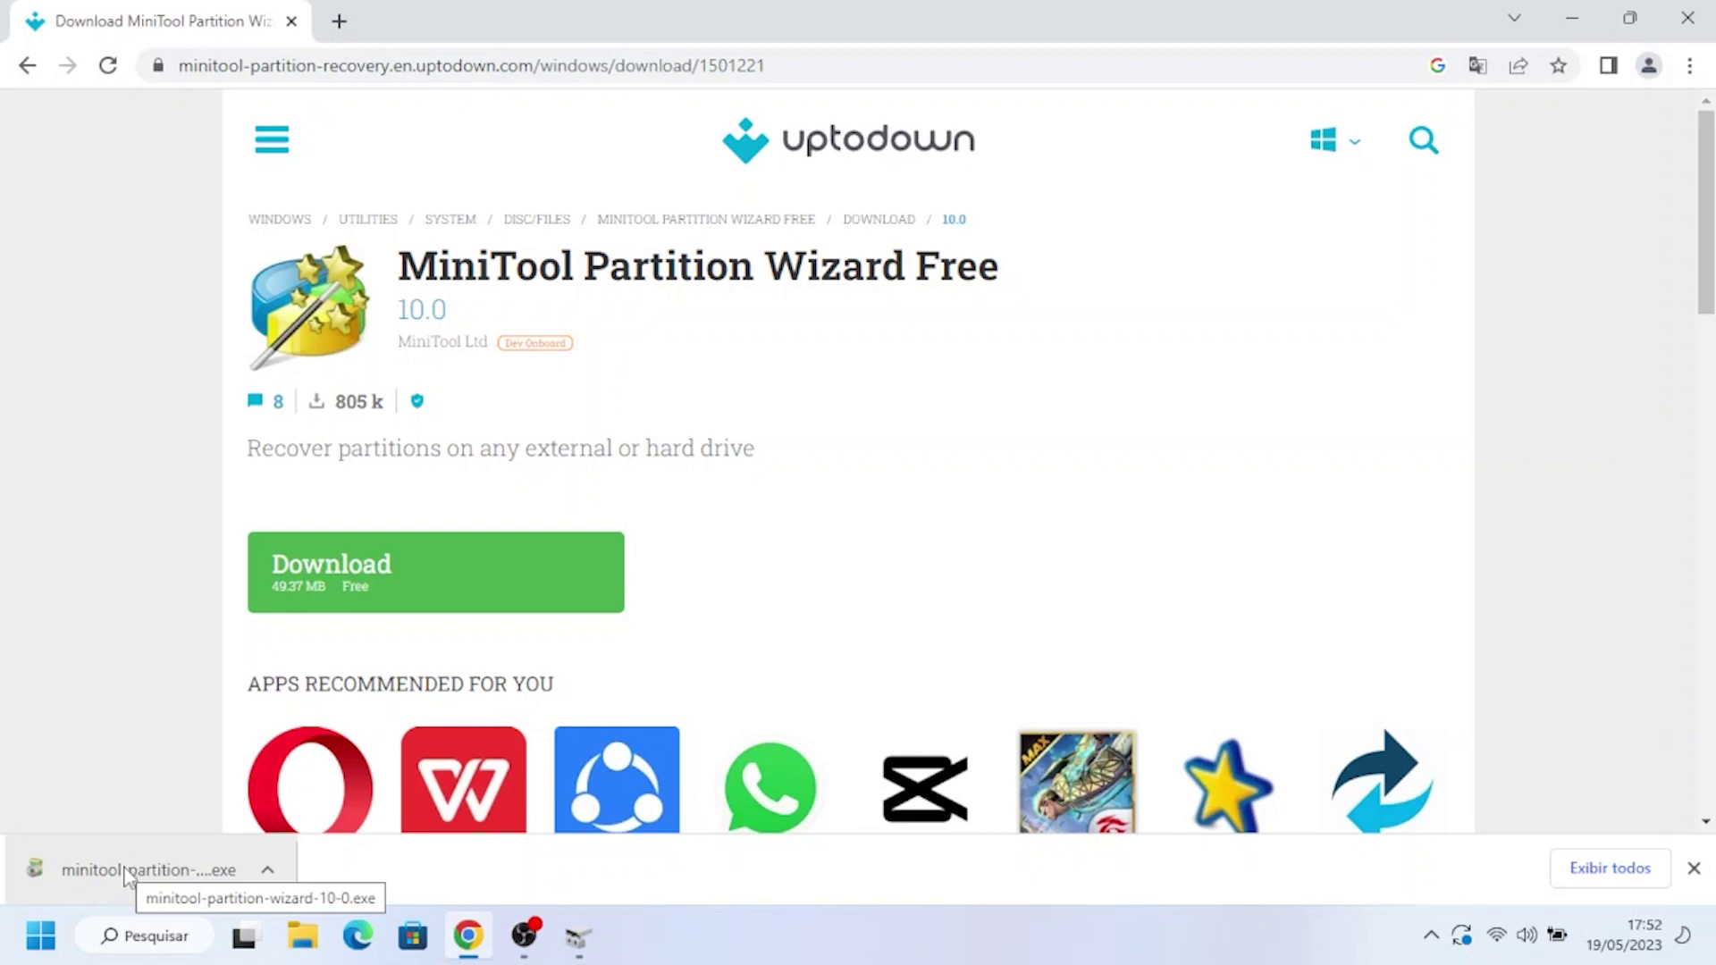
Step: Install MiniTool Partition Wizard Free into C:\Program Files\MiniTool Partition Wizard 10 with a desktop shortcut, accepting the license and launching it at the end
left_click(128, 872)
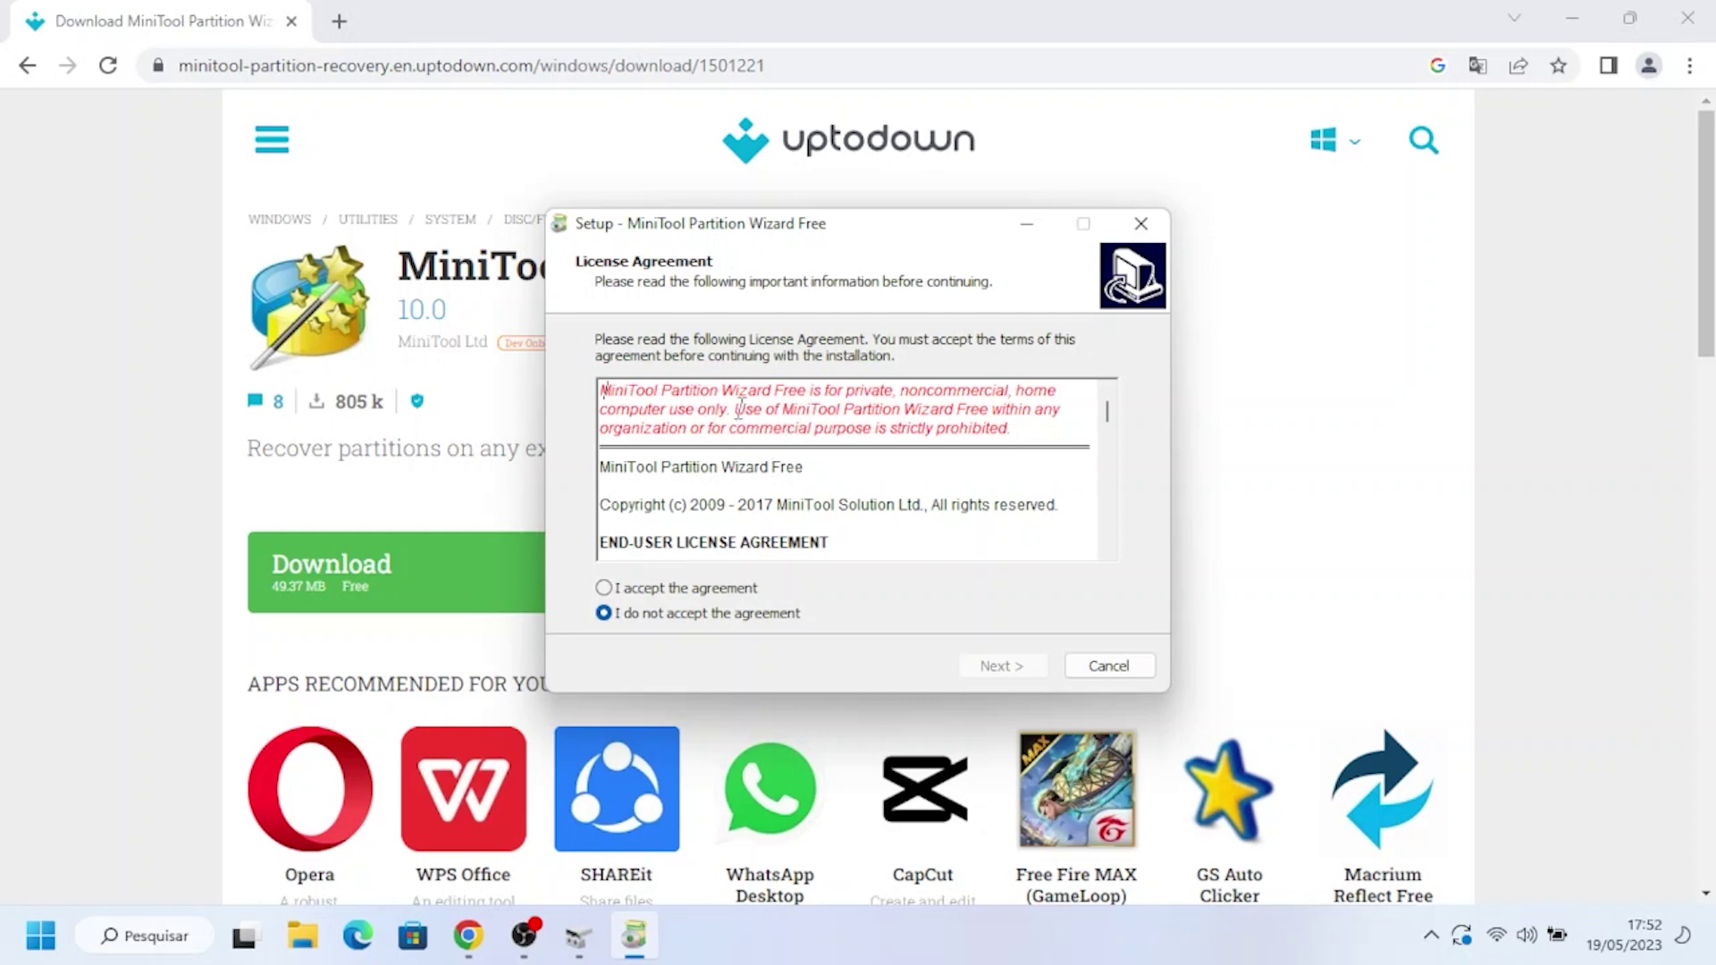
left_click(608, 590)
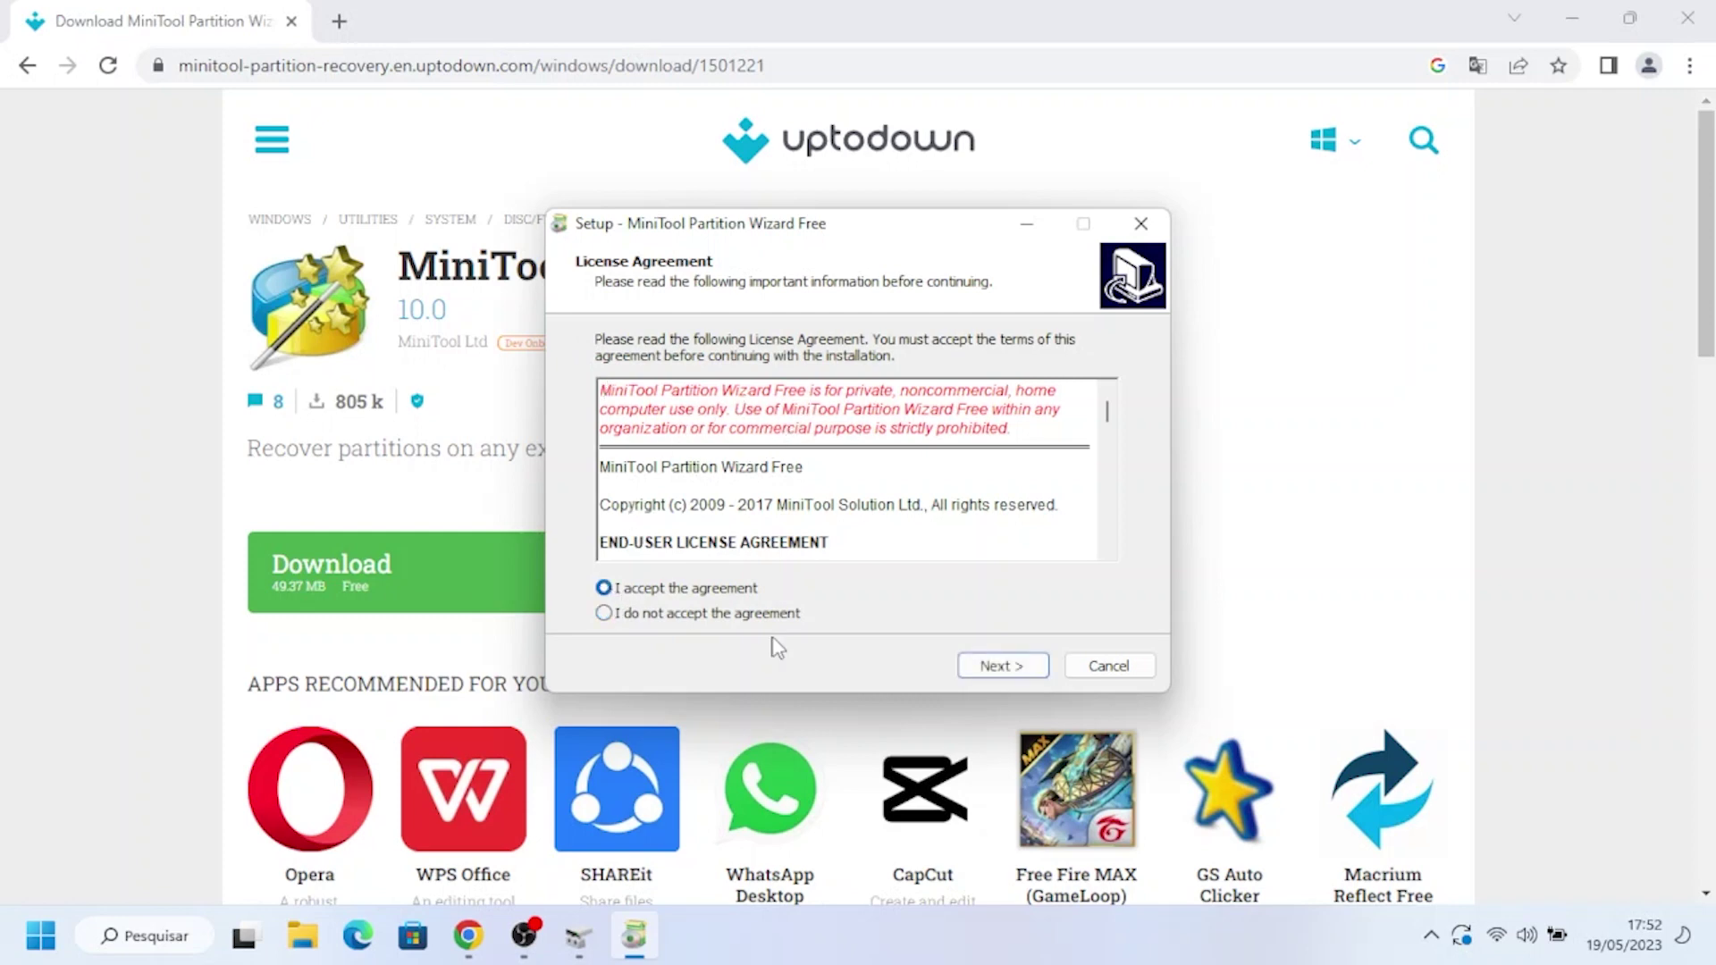
left_click(1007, 670)
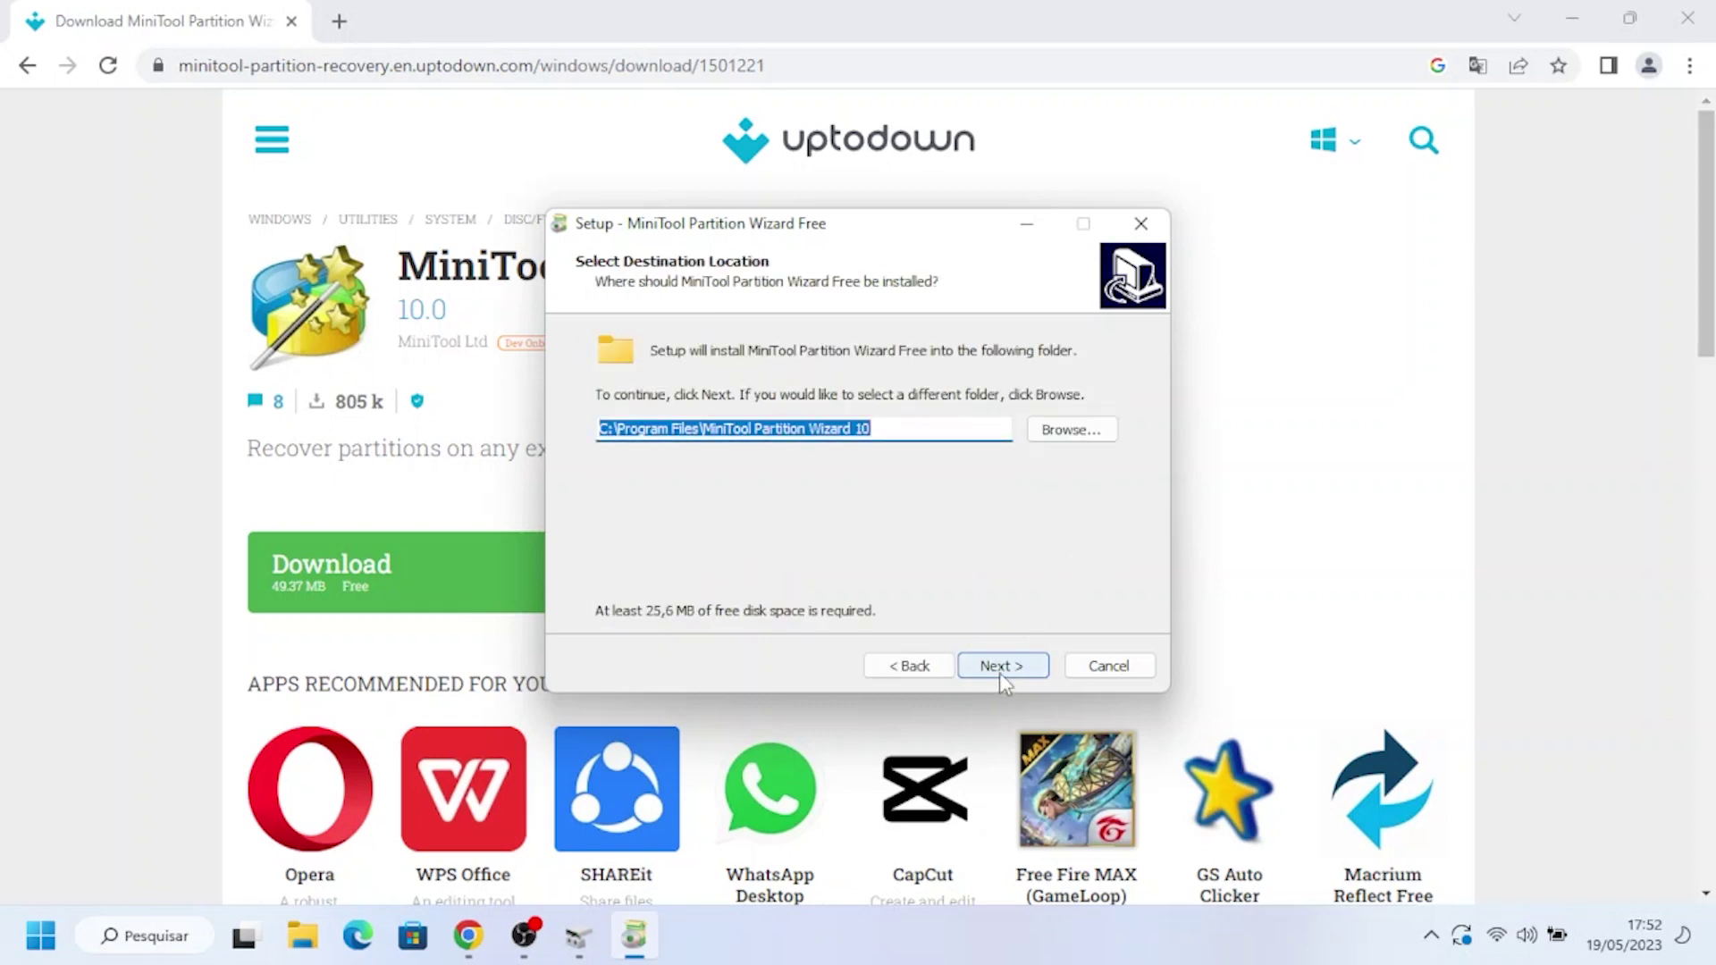
left_click(1014, 671)
left_click(1014, 670)
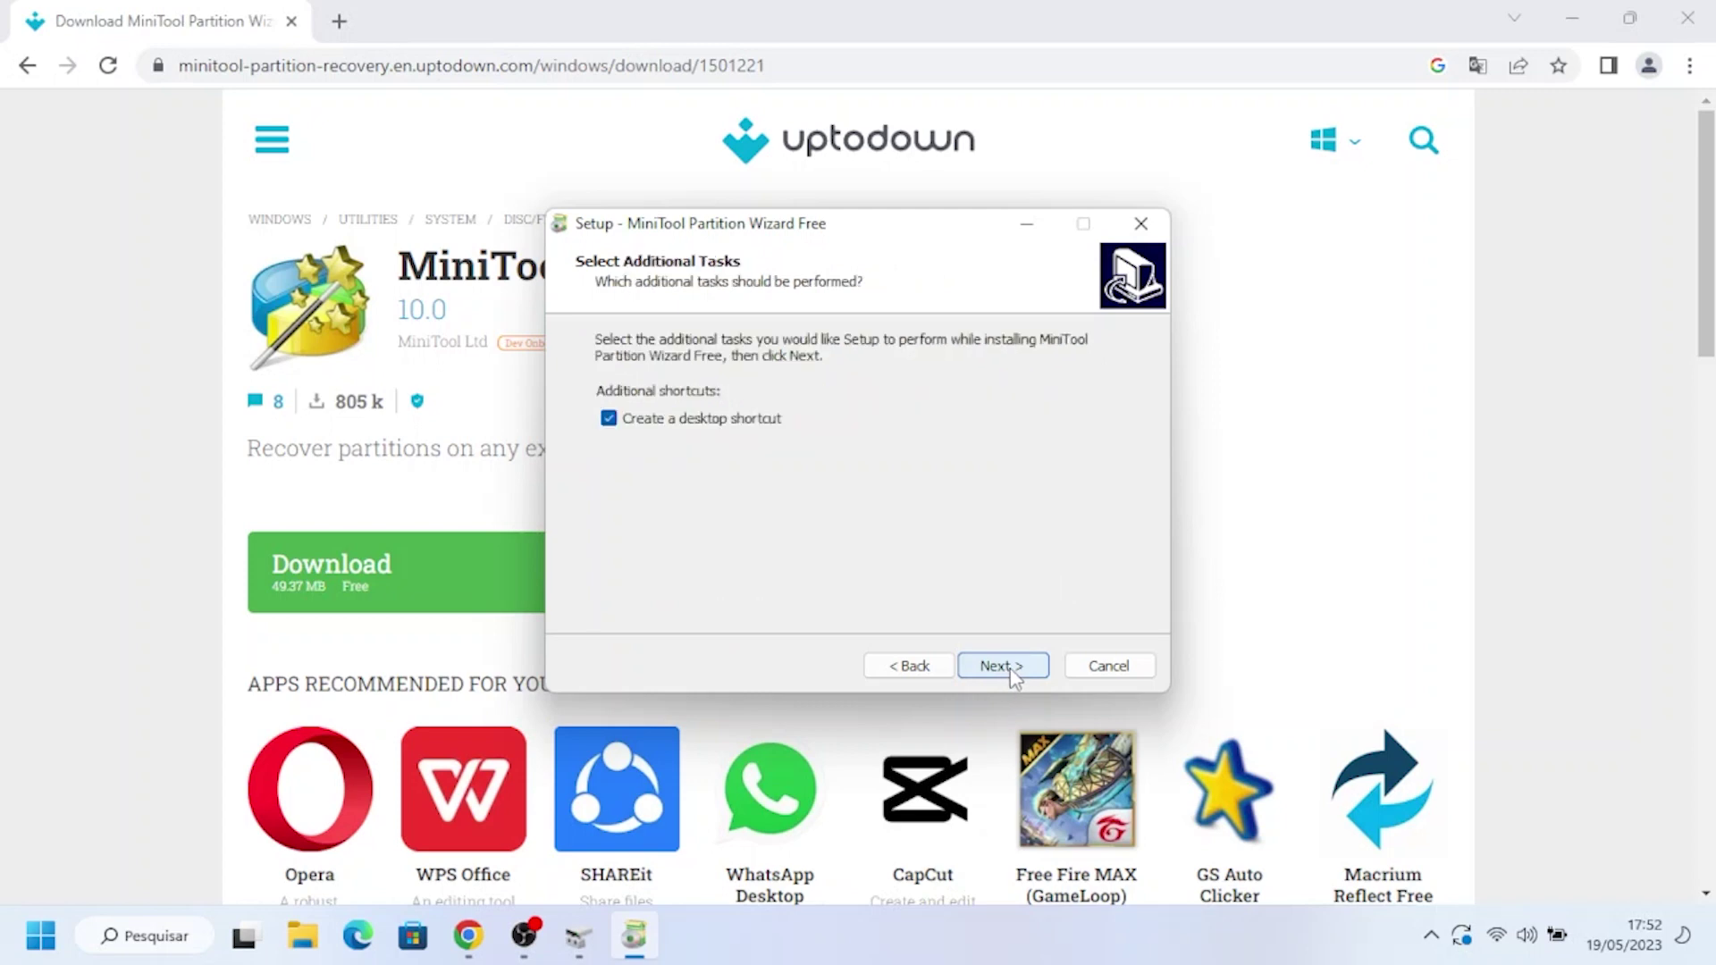
left_click(1001, 669)
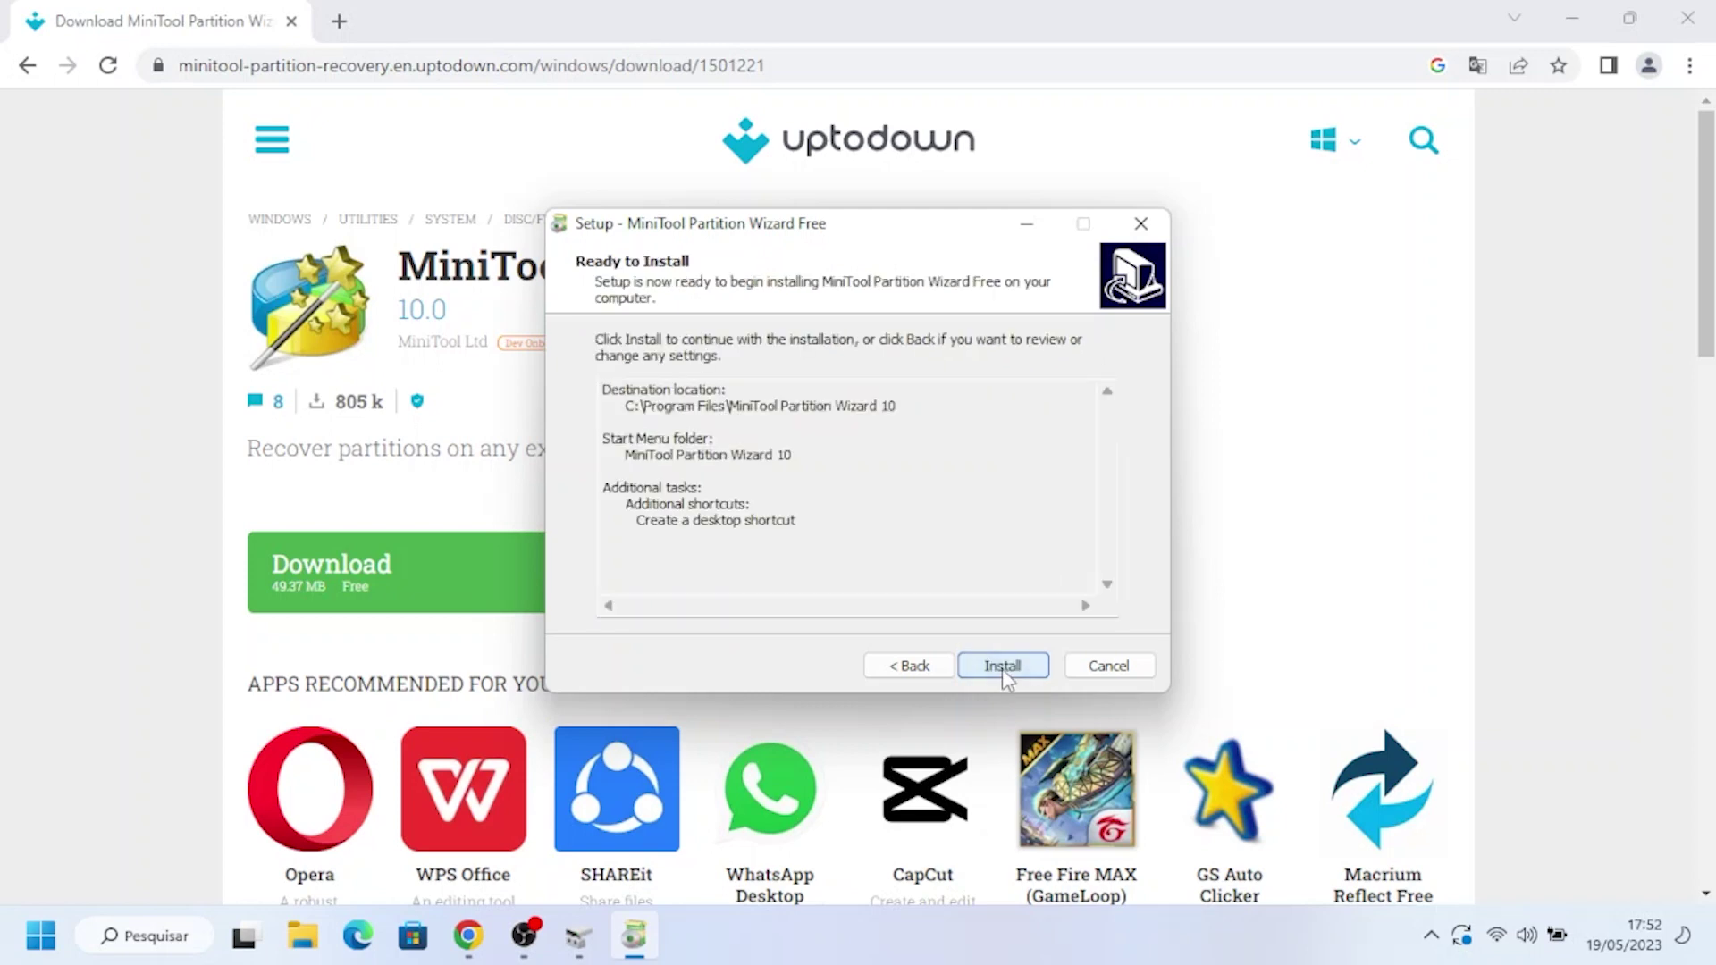
left_click(1002, 667)
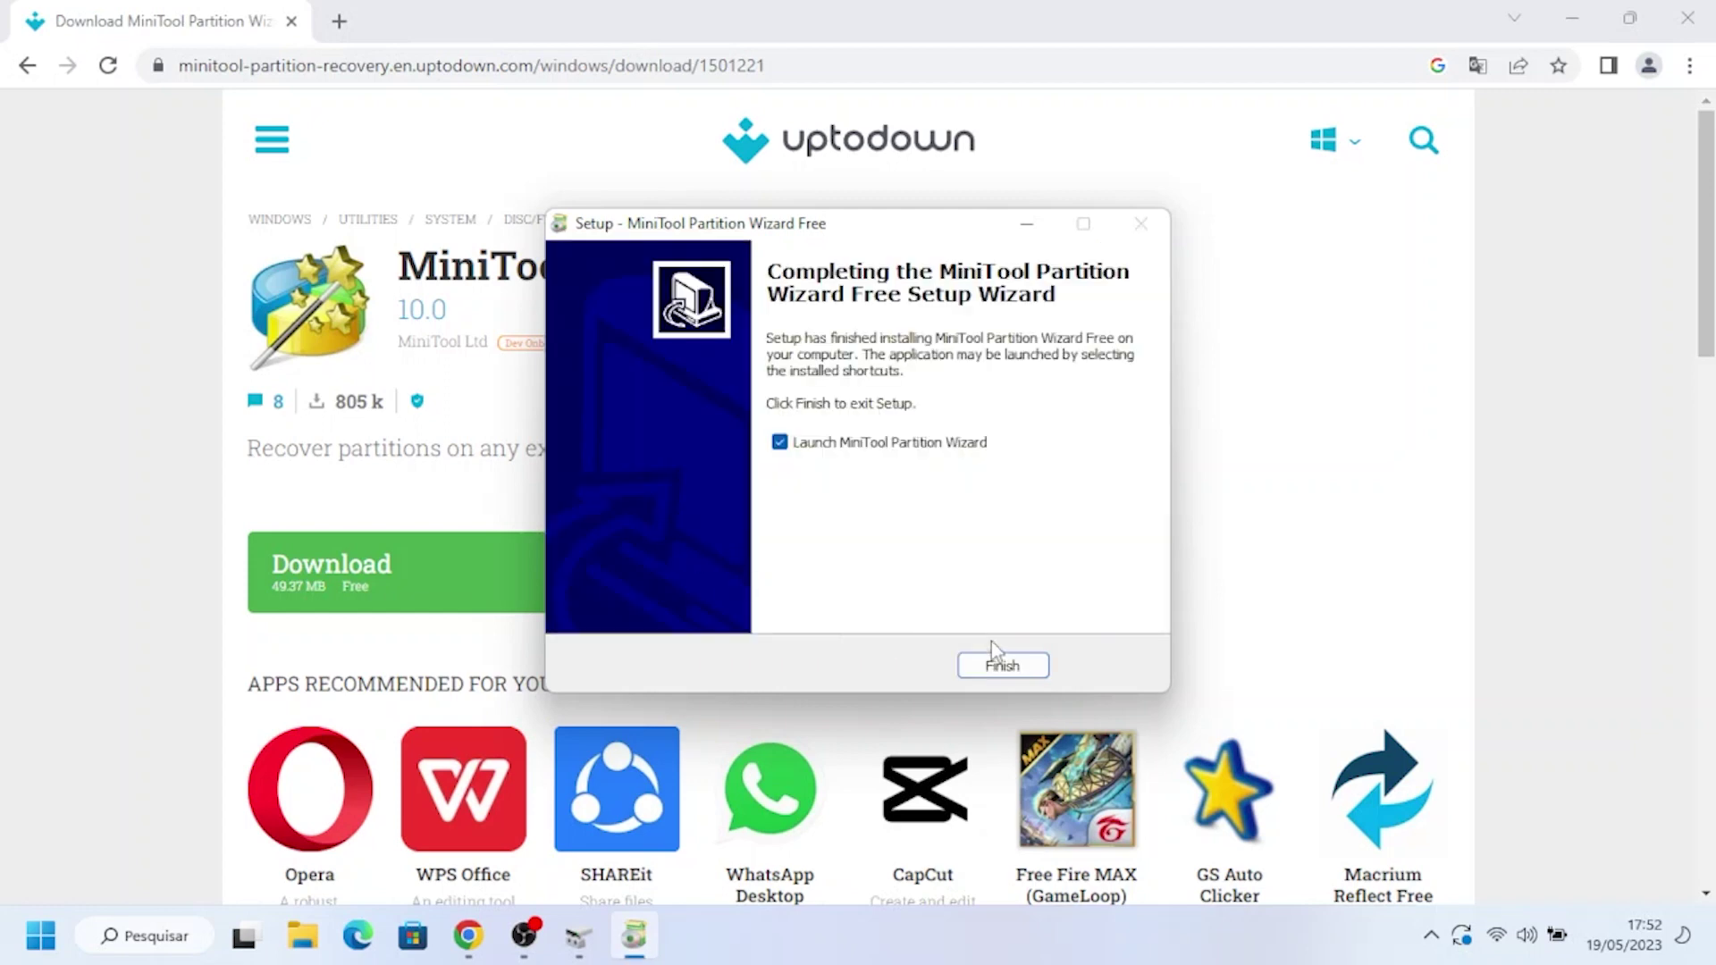
left_click(1005, 666)
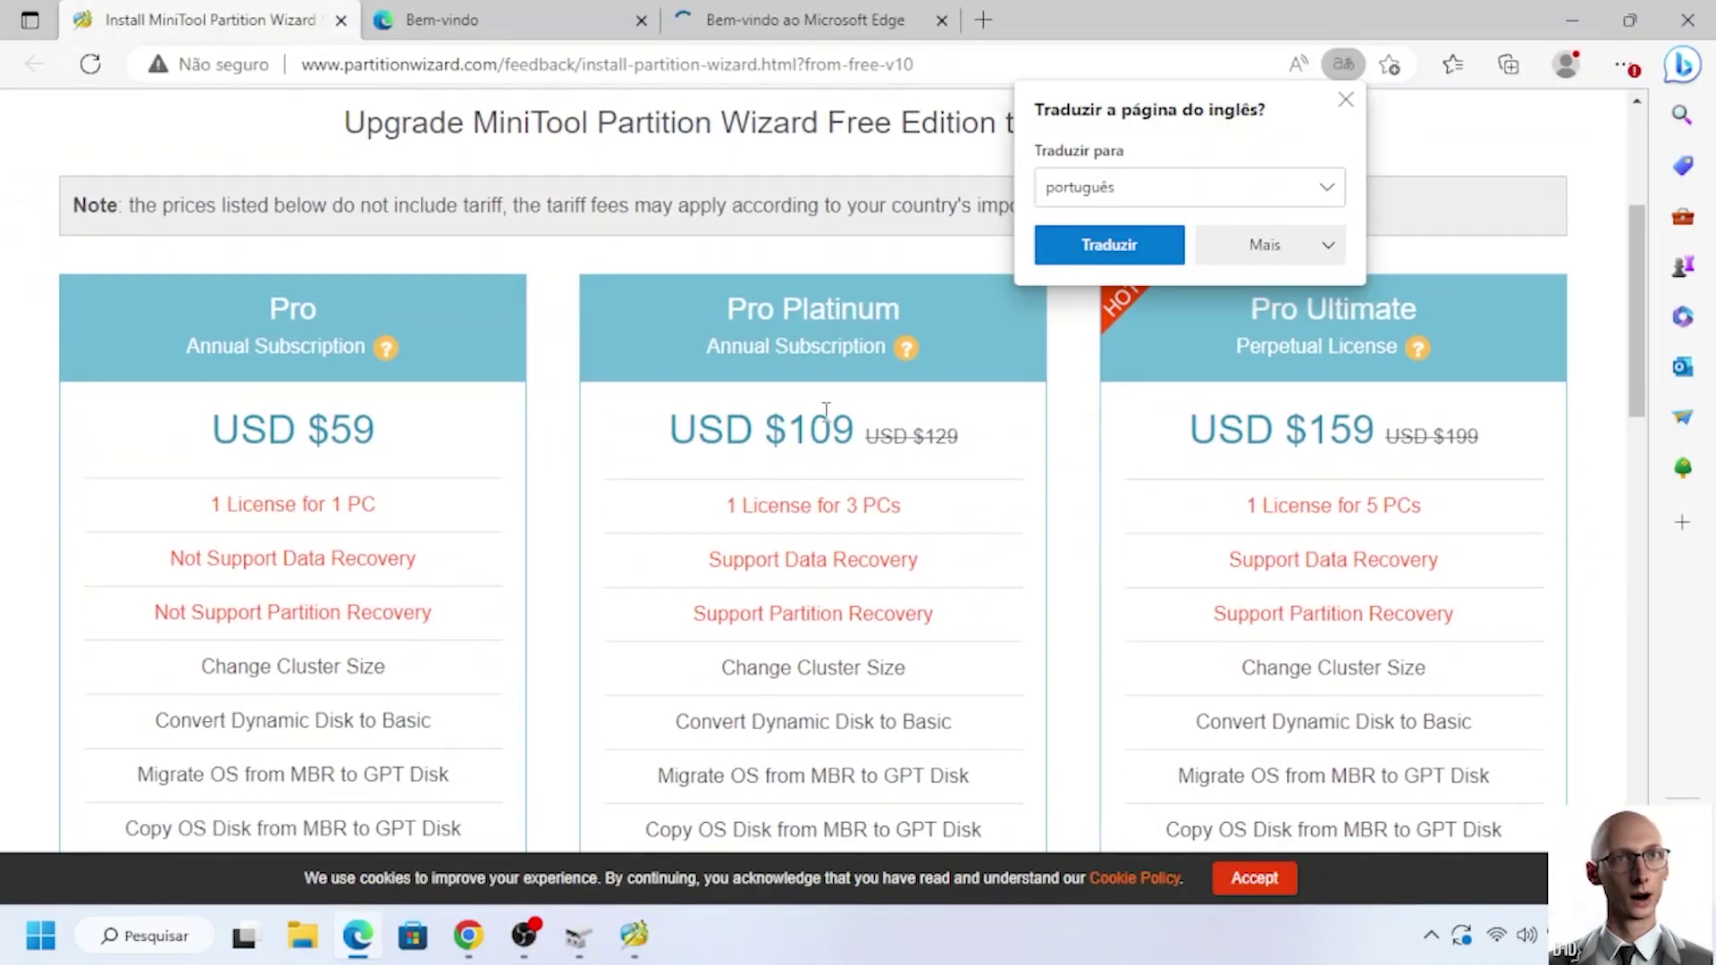
Step: Accept the cookies on the MiniTool upgrade page, then close the Edge, Chrome and Disk Management windows
scroll(826, 410, "down", 4)
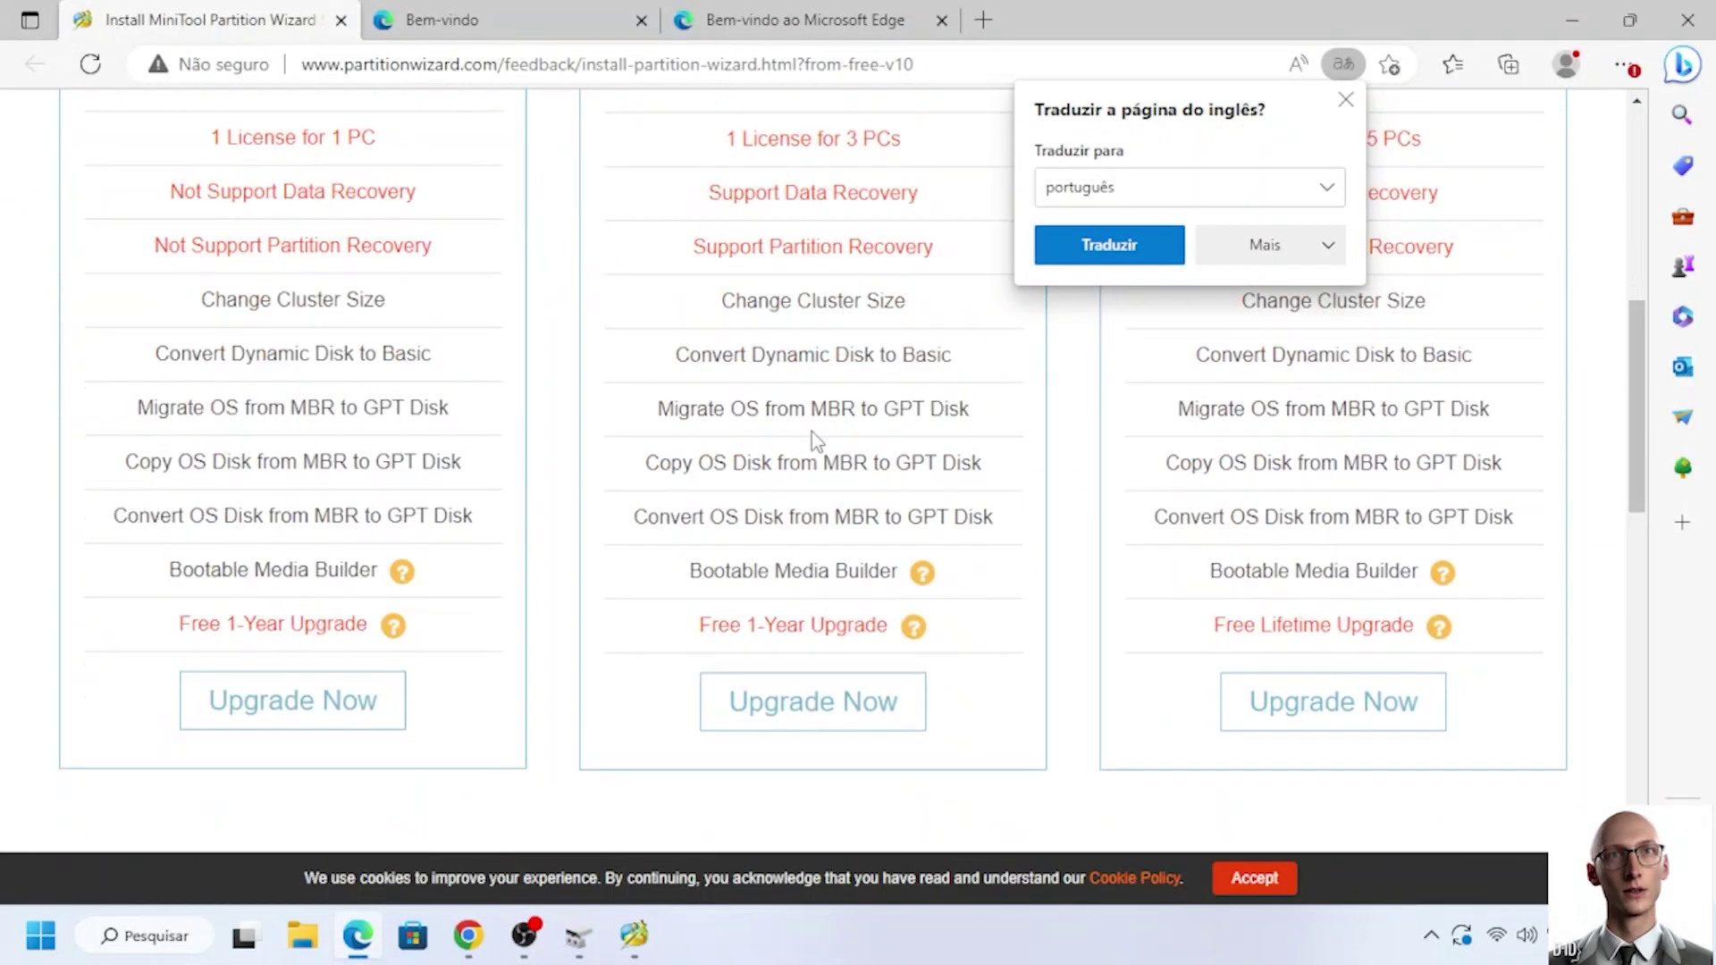
left_click(1254, 878)
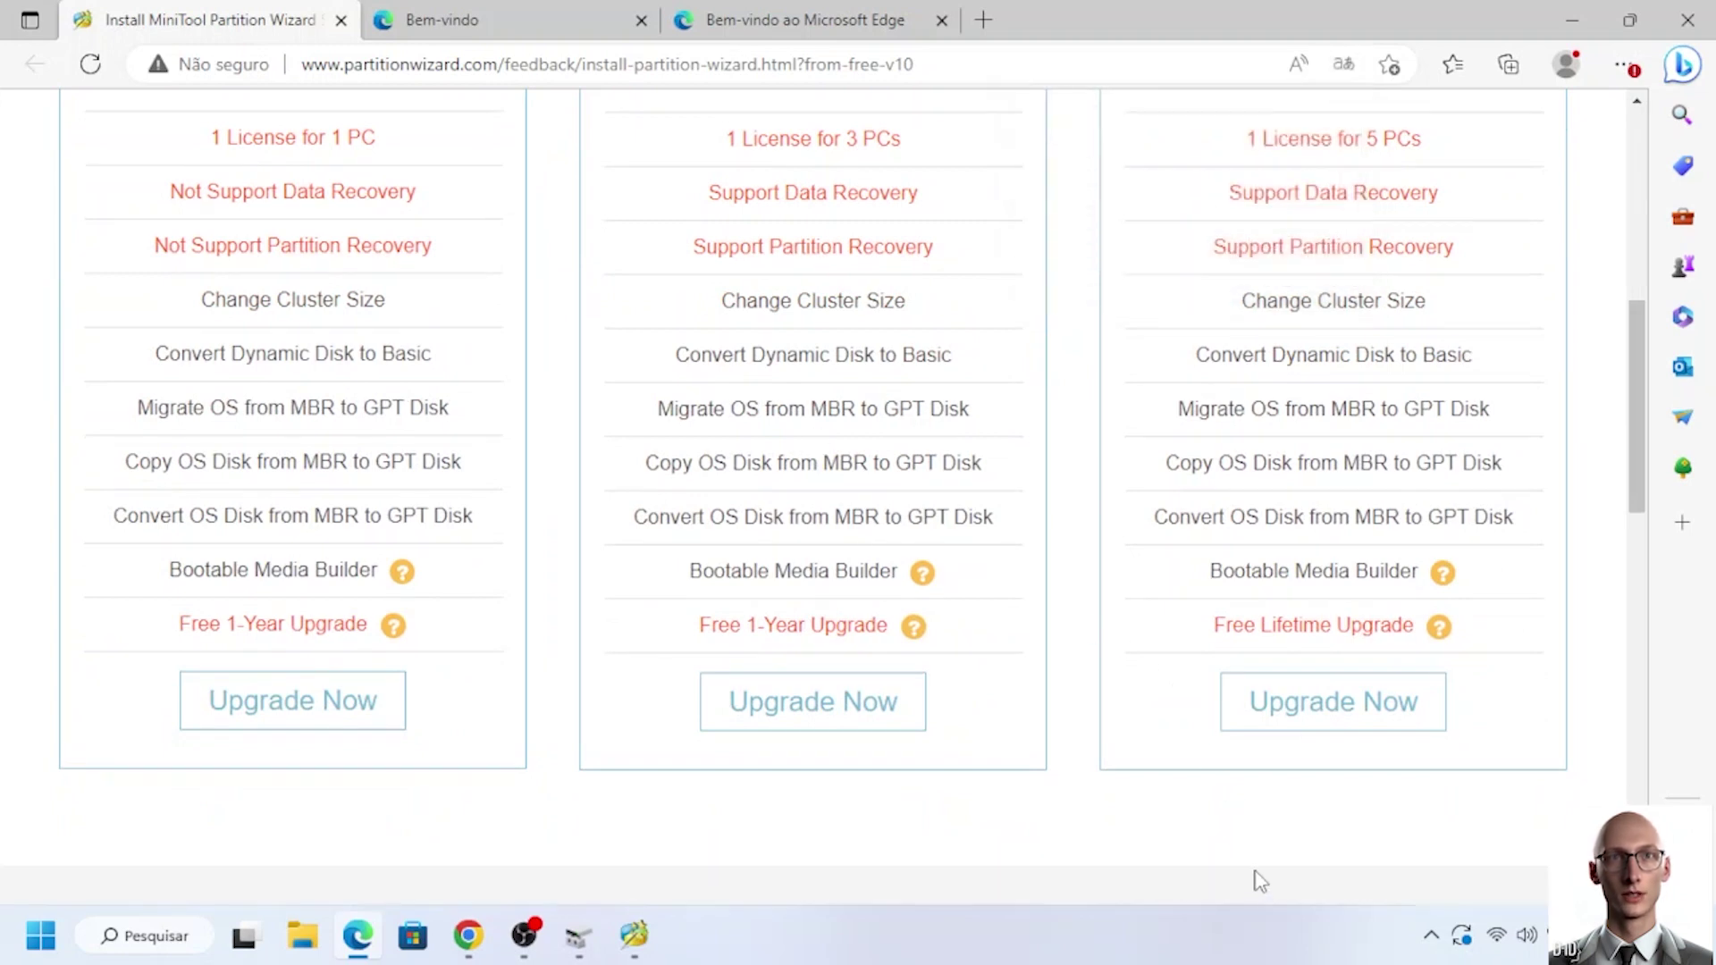
scroll(916, 447, "up", 5)
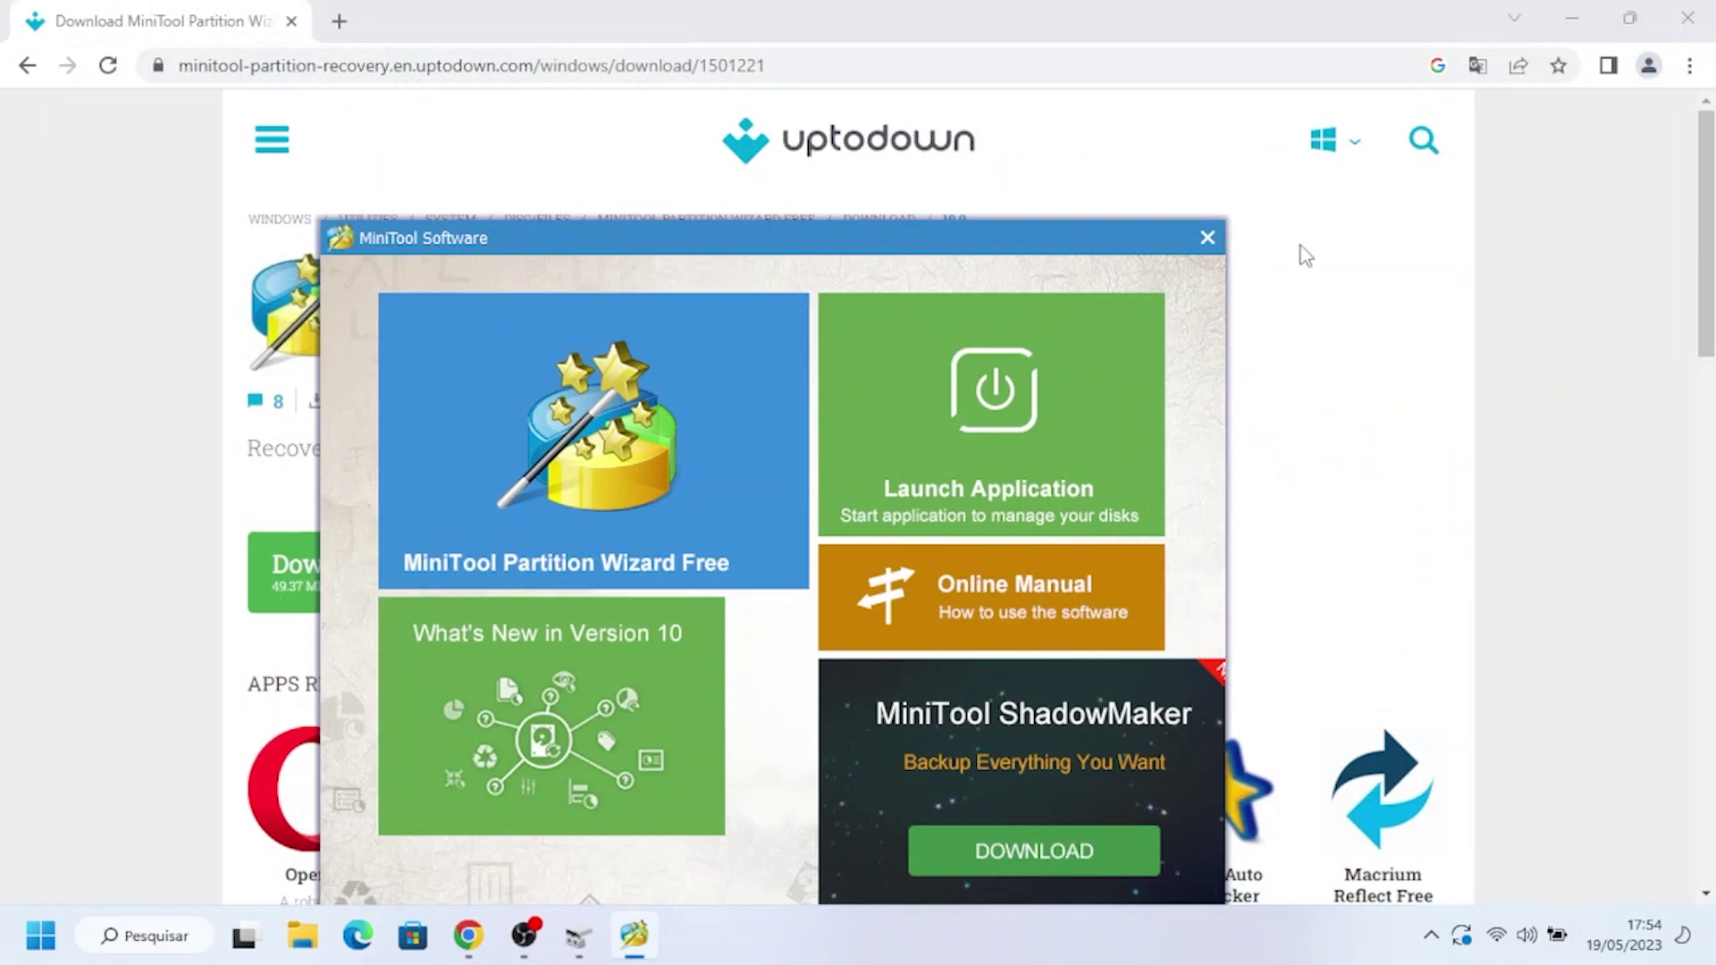
left_click(1701, 29)
left_click(1688, 20)
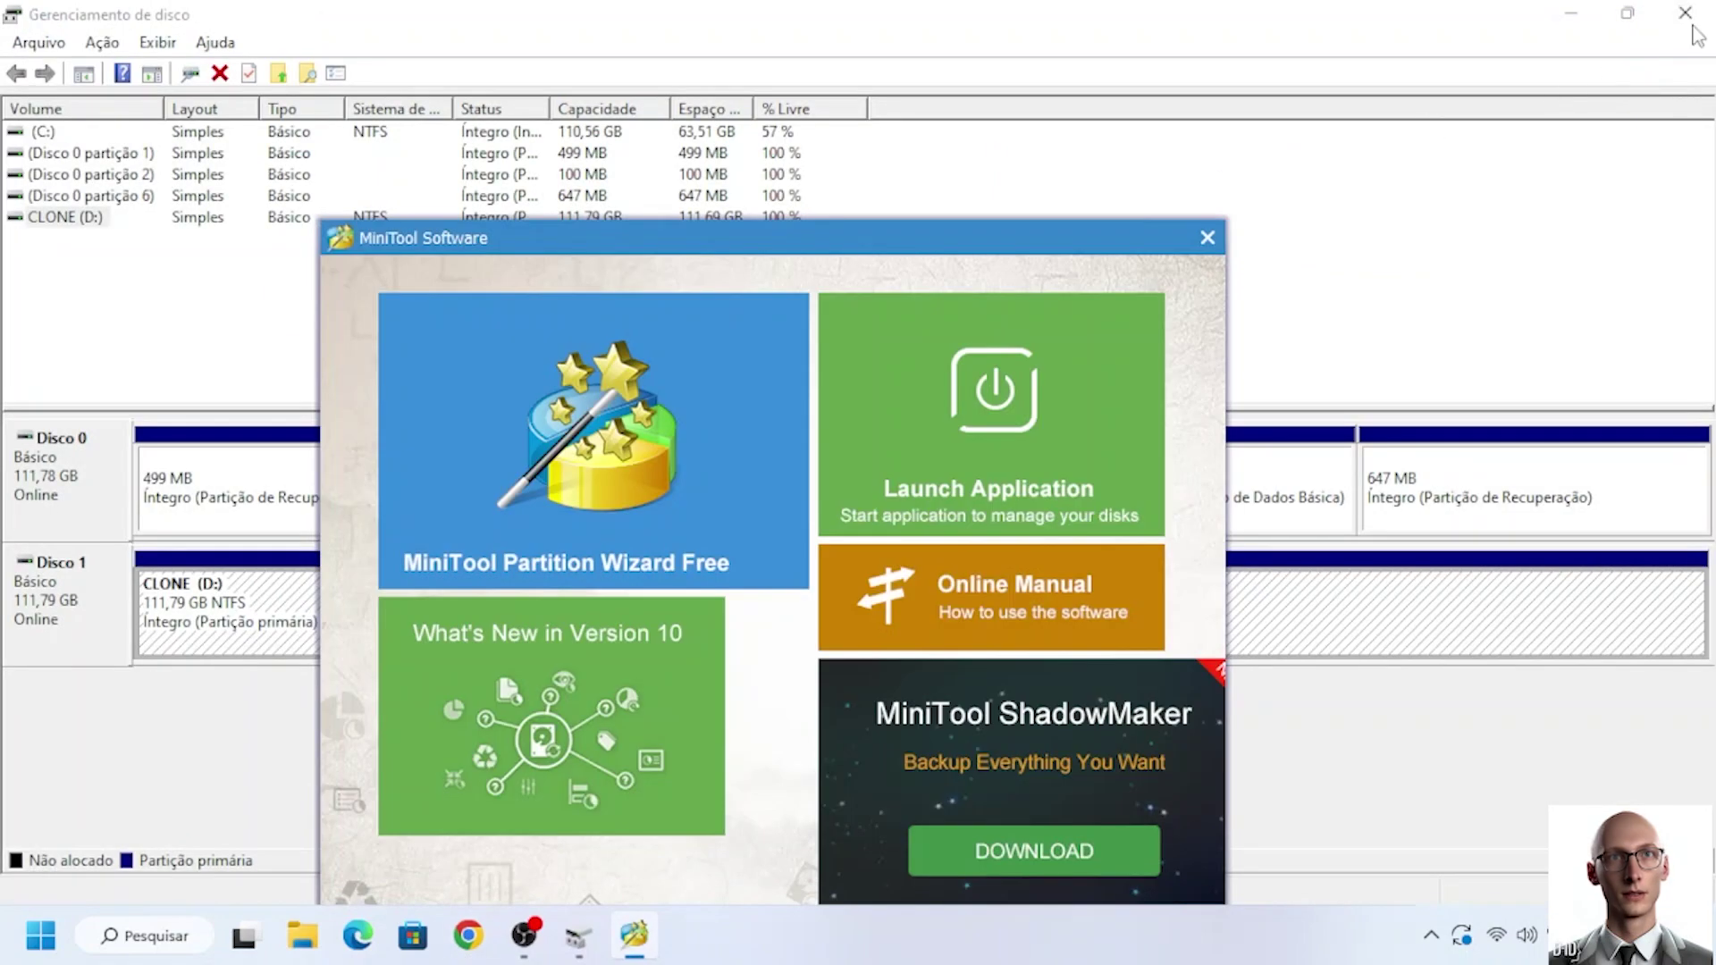
left_click(1693, 27)
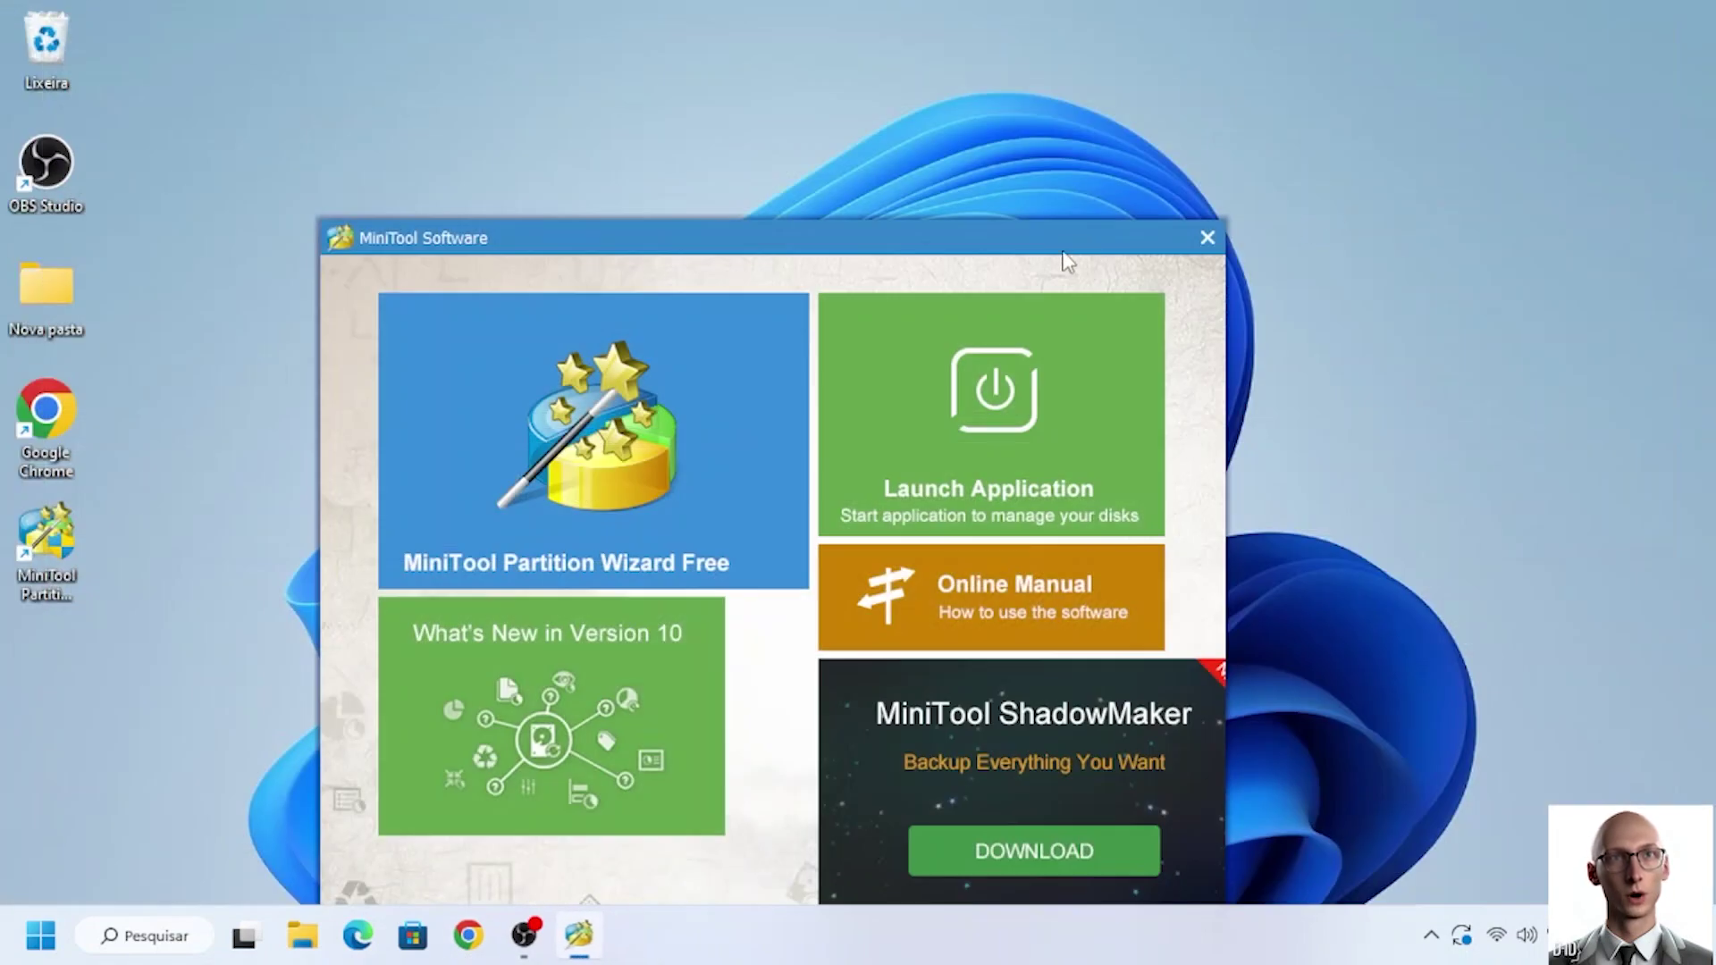
Step: Start MiniTool Partition Wizard Free from the MiniTool Software welcome window and maximize its main window
left_click_drag(1063, 252, 1056, 113)
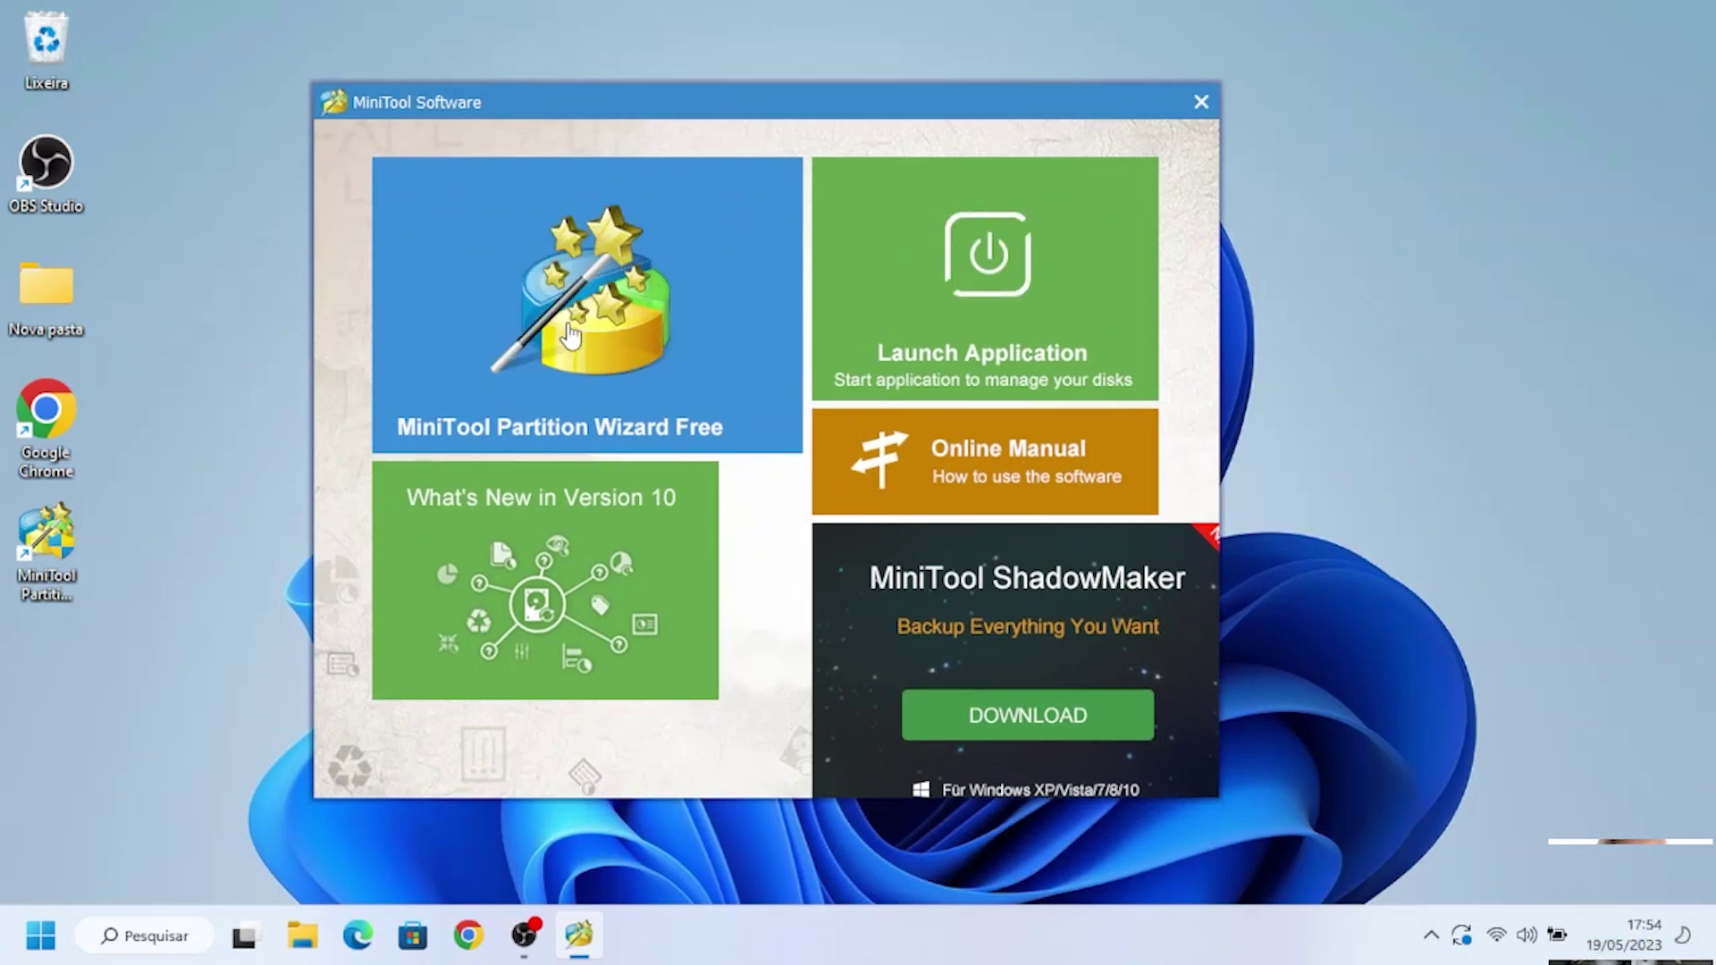
left_click(549, 306)
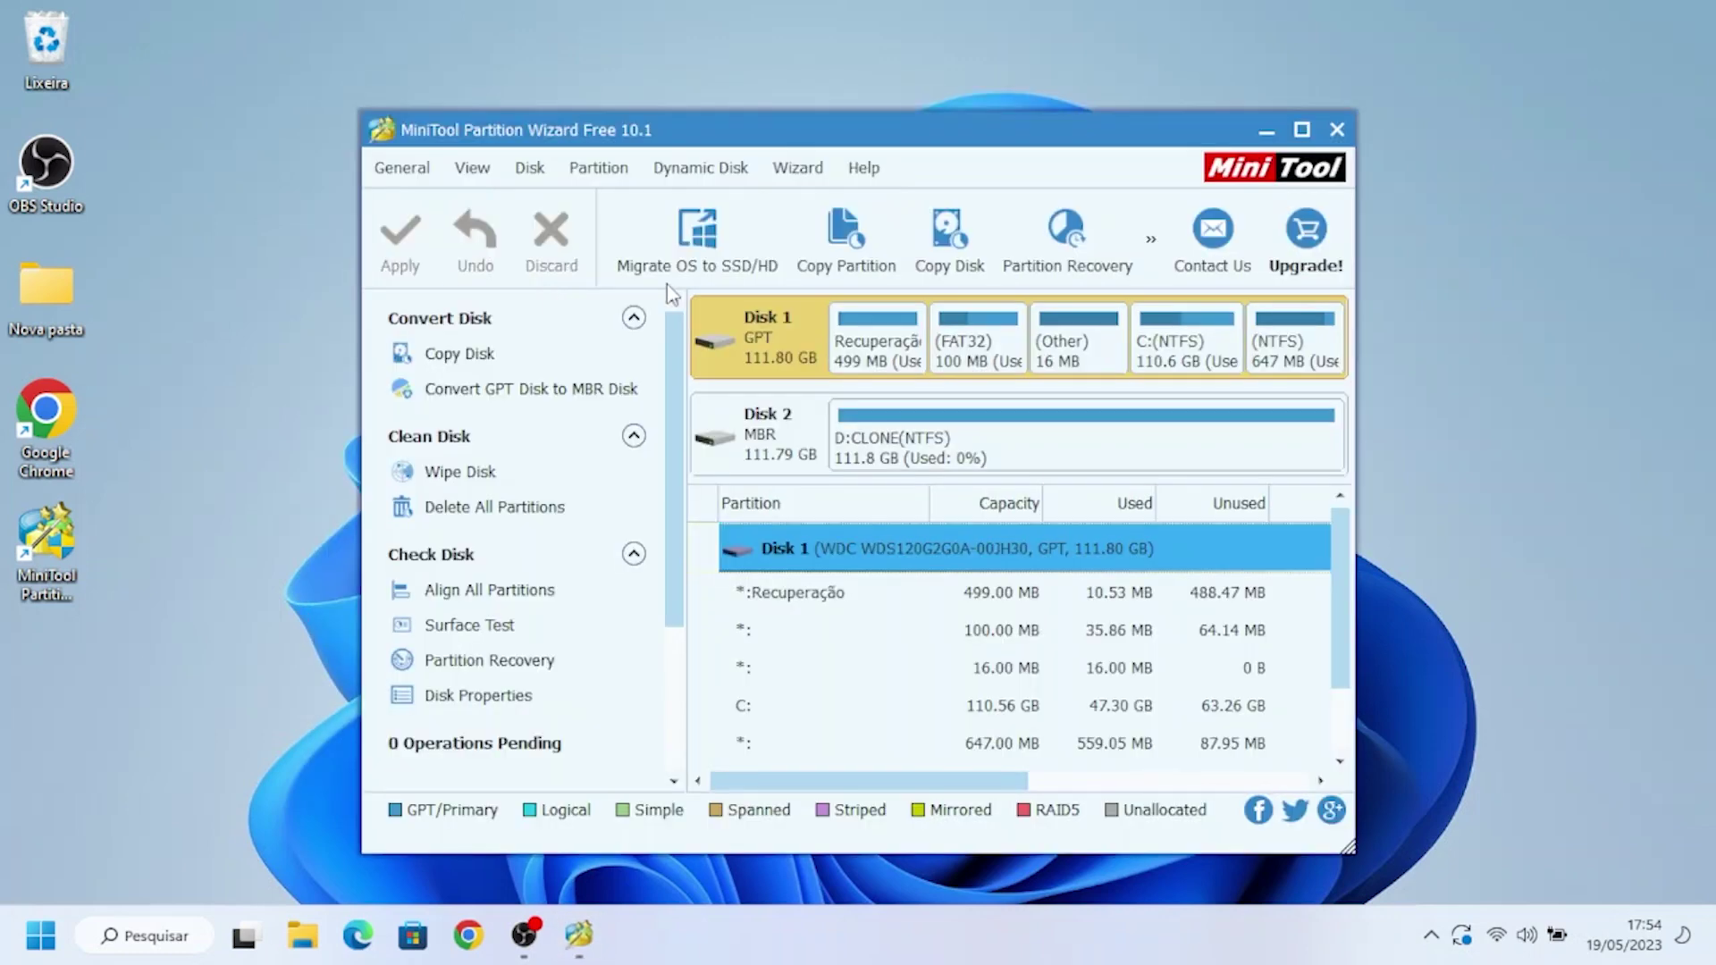
left_click(1302, 129)
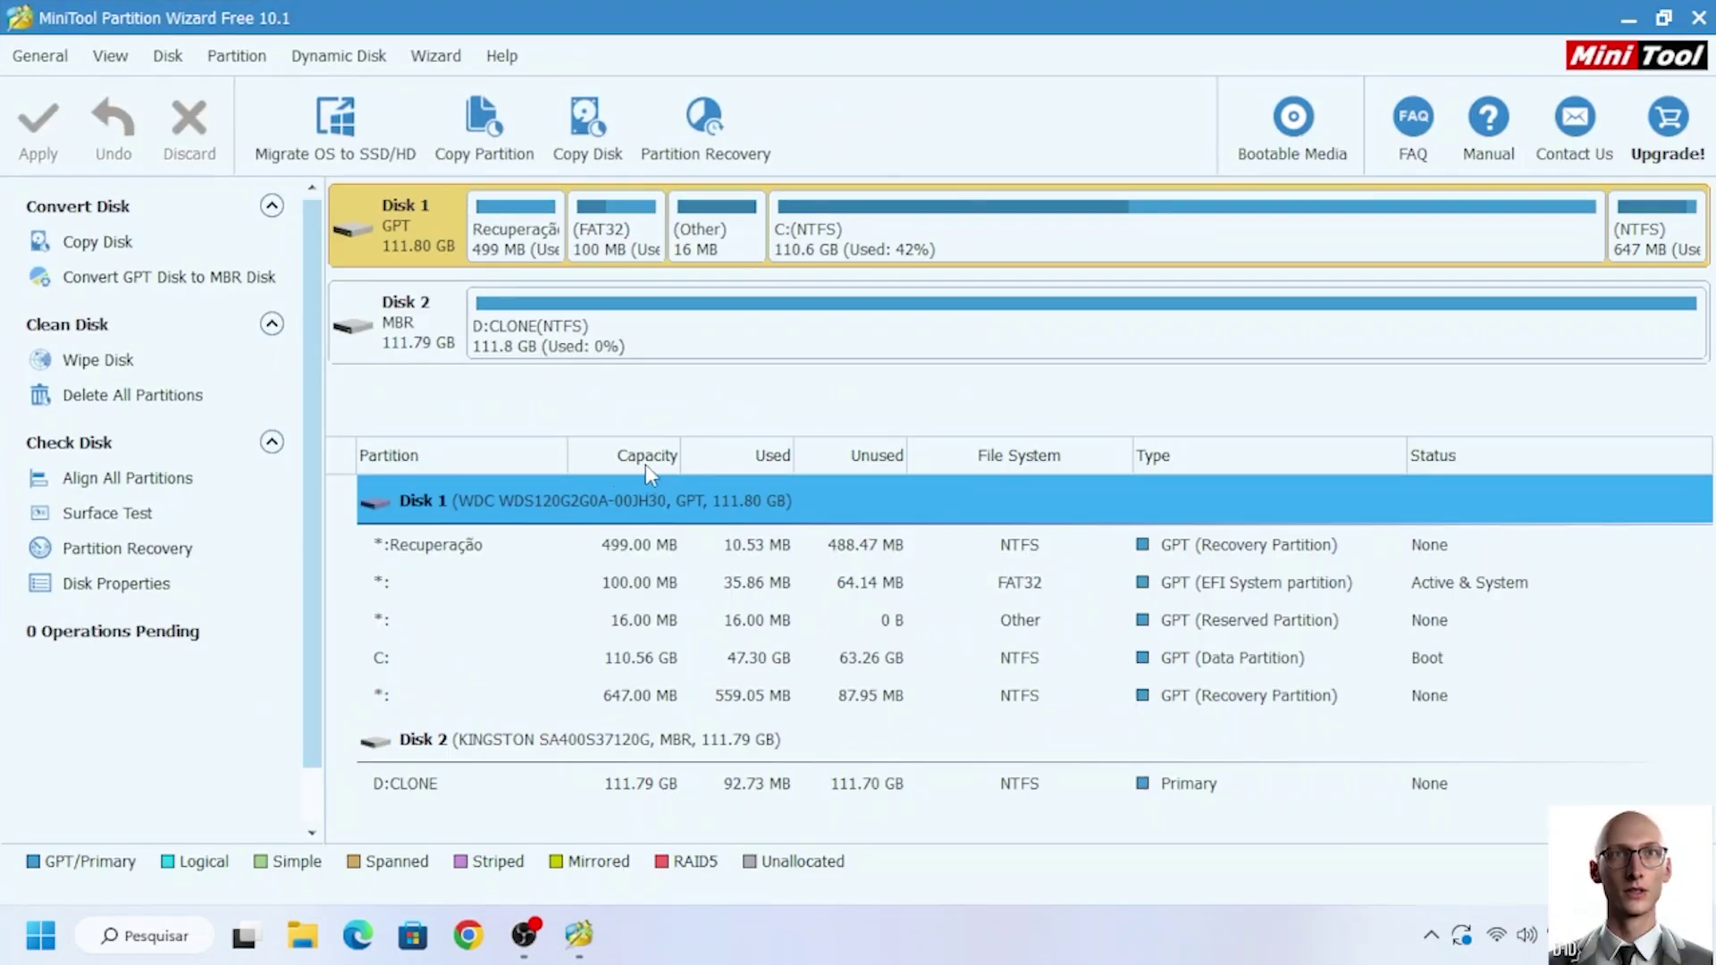
Step: Examine the partitions of Disk 1 and the CLONE volume on Disk 2 in the disk map
left_click(612, 323)
left_click(614, 239)
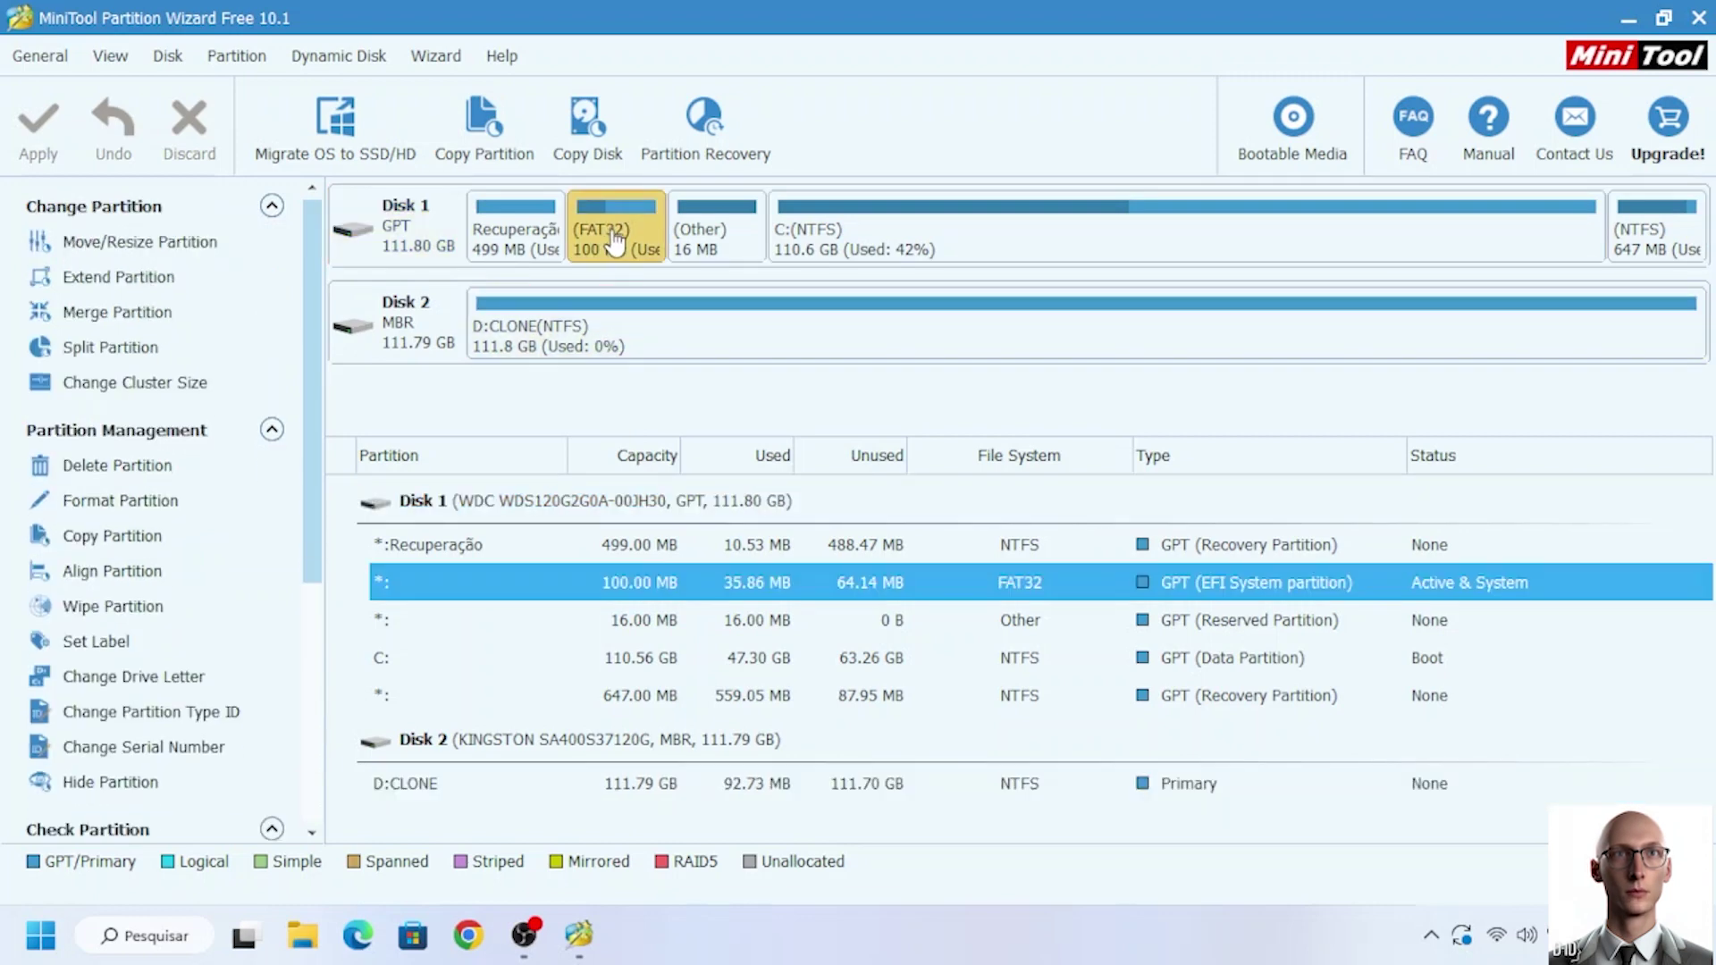
left_click(533, 246)
left_click(582, 333)
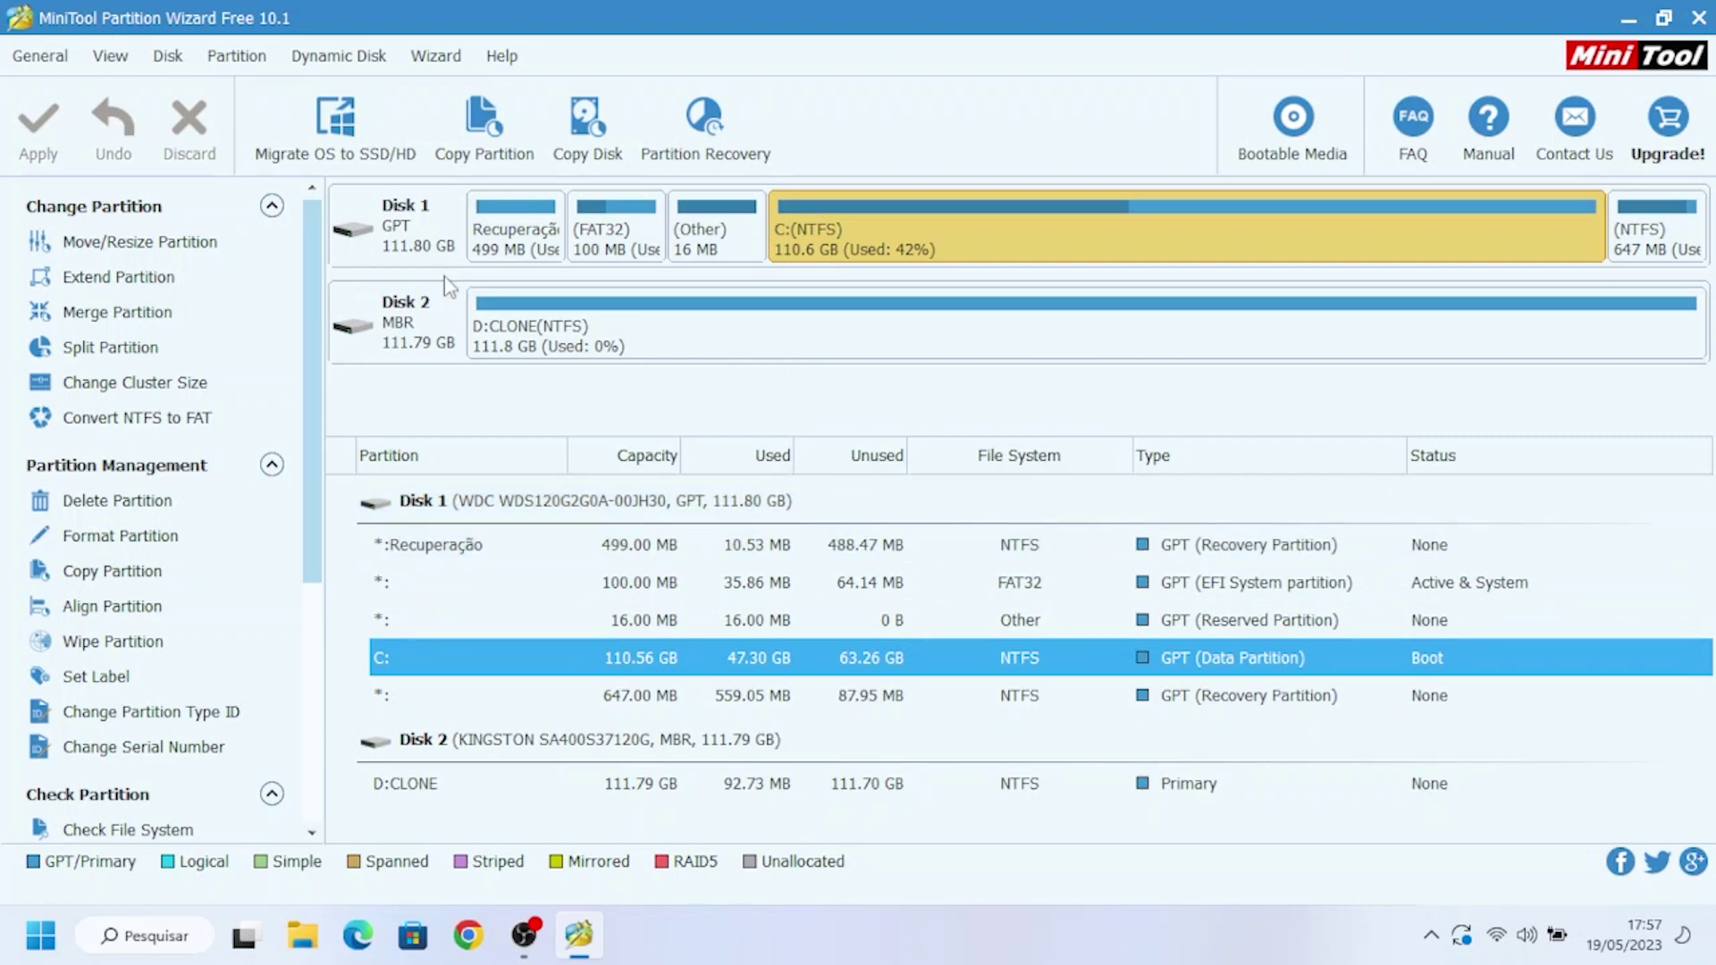
Step: Start Migrate OS to SSD/HD for Disk 1 with option B, choose Disk 2 as destination and accept destroying its data
left_click(416, 240)
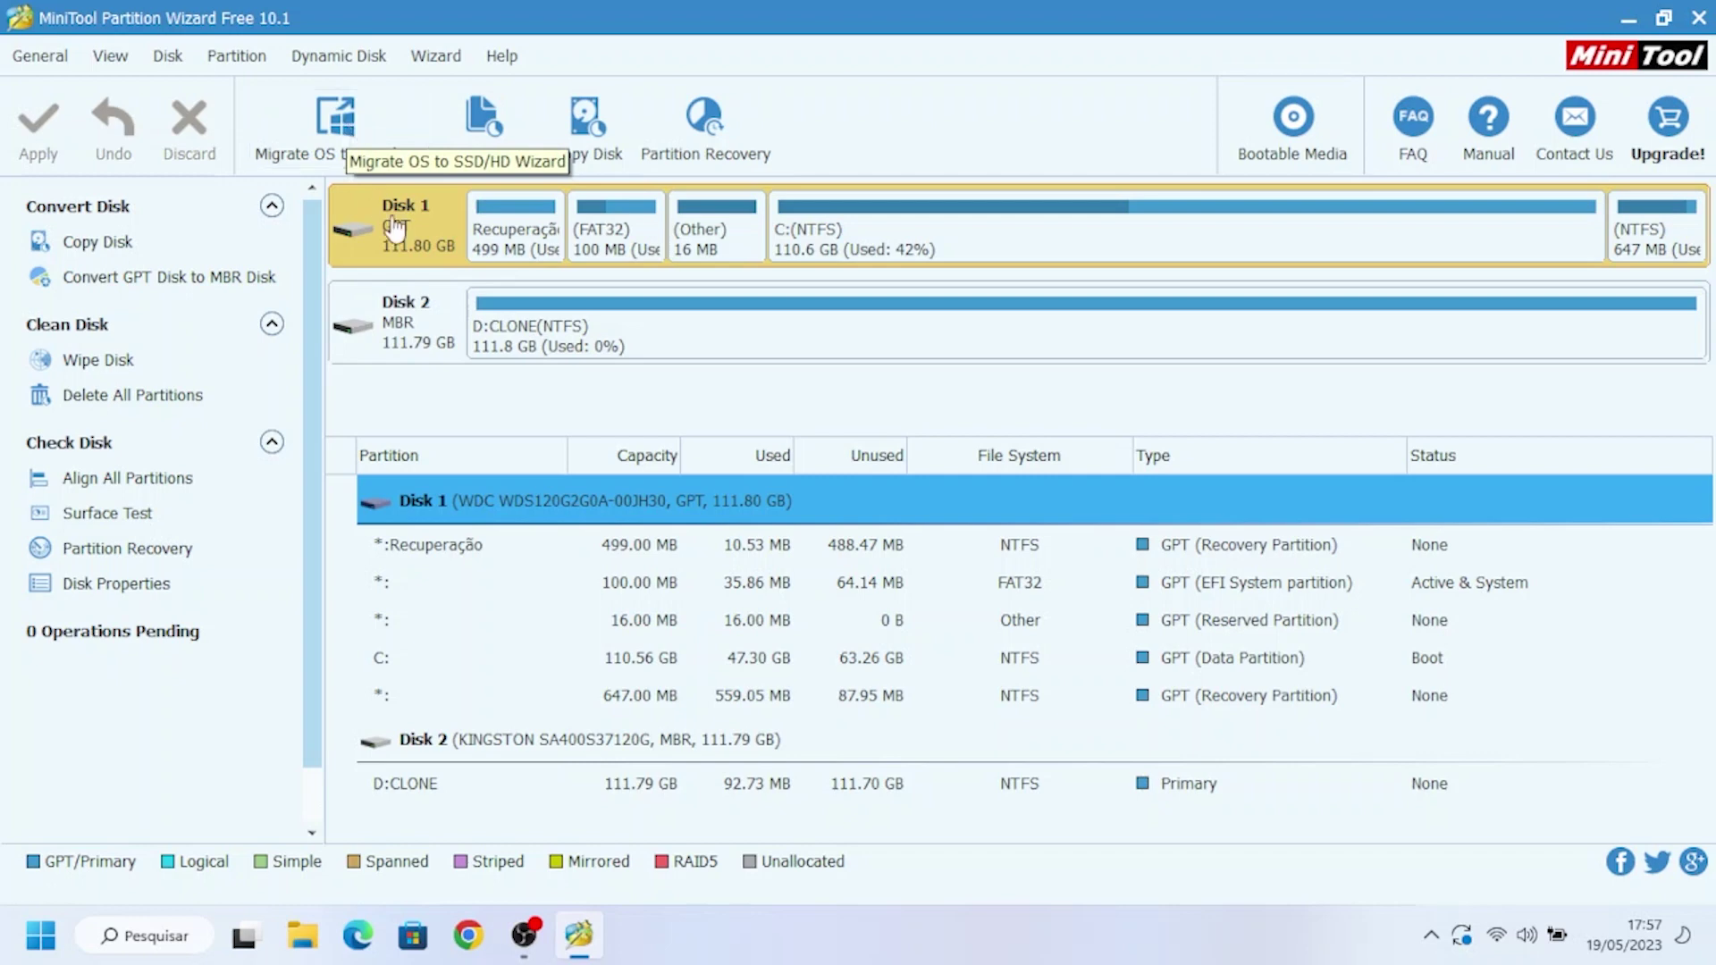
left_click(344, 120)
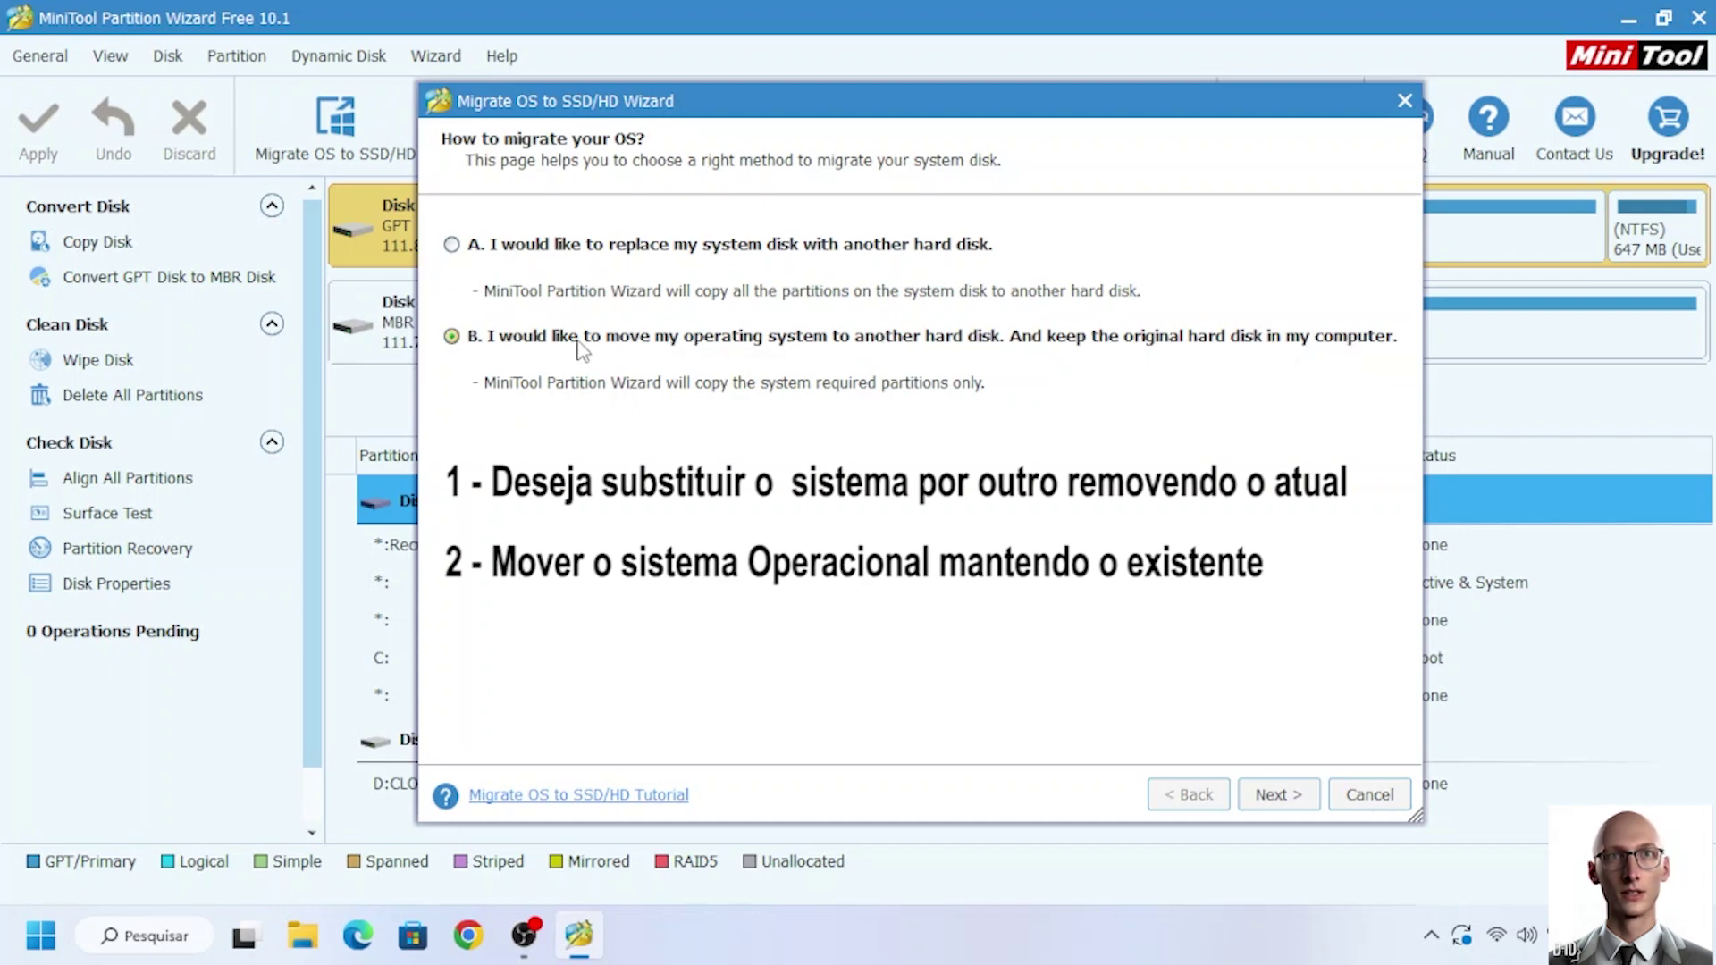
left_click(1275, 795)
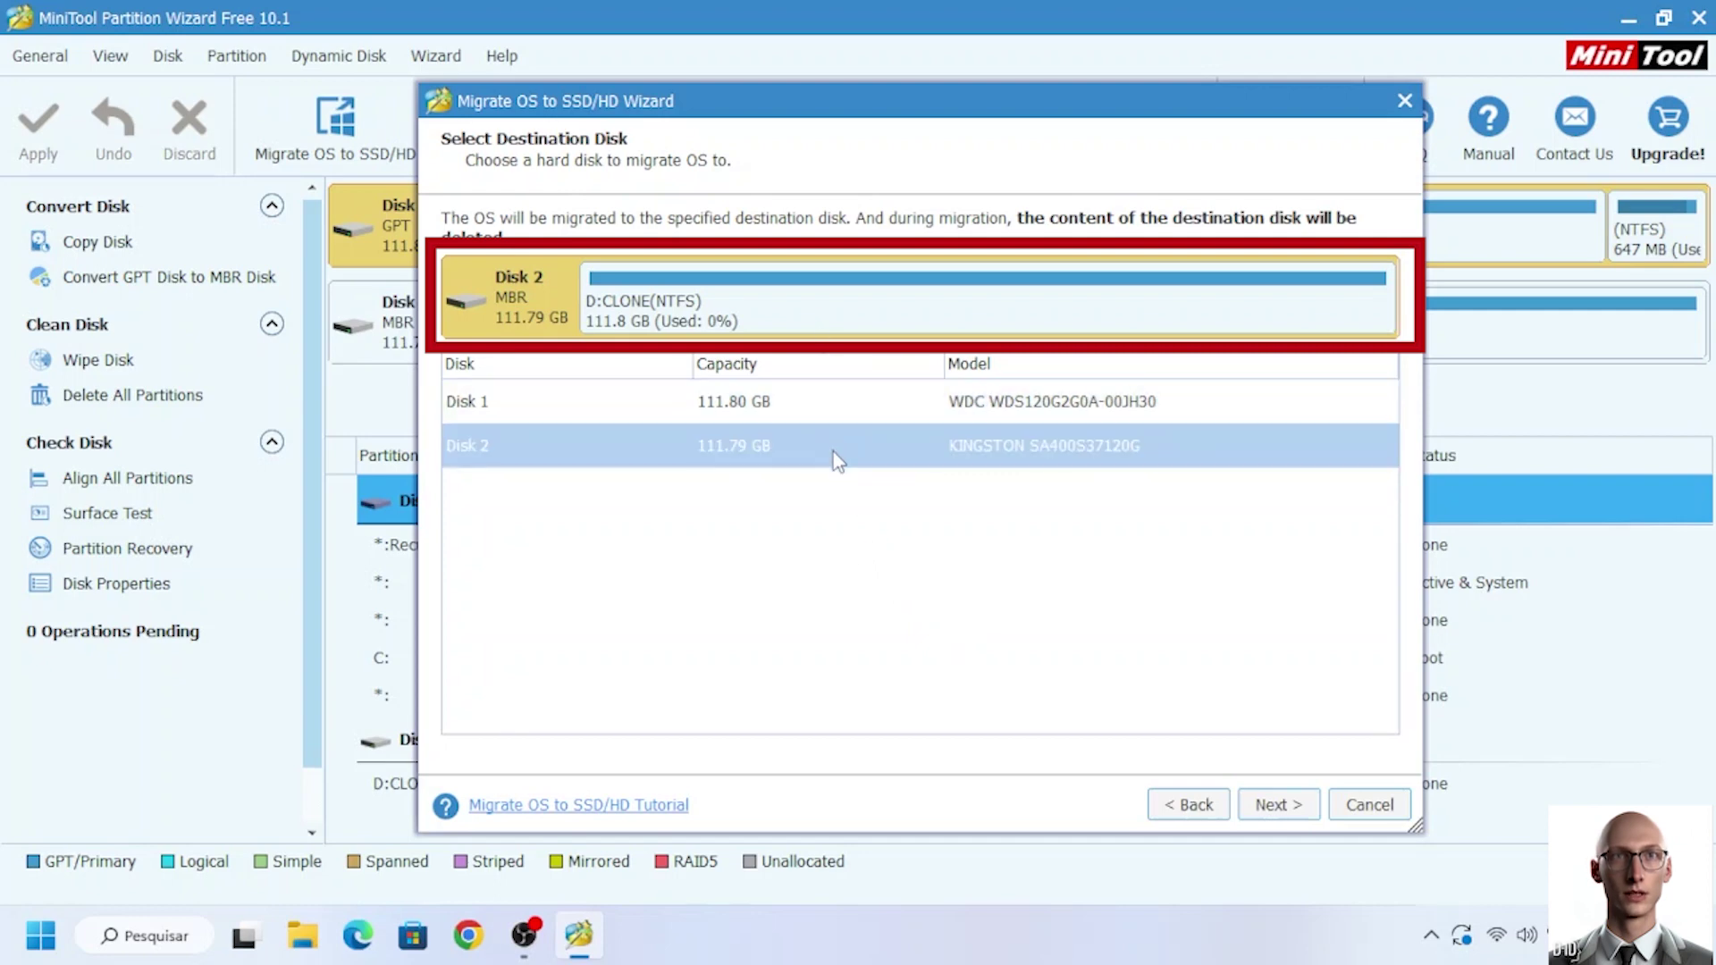
left_click(1293, 806)
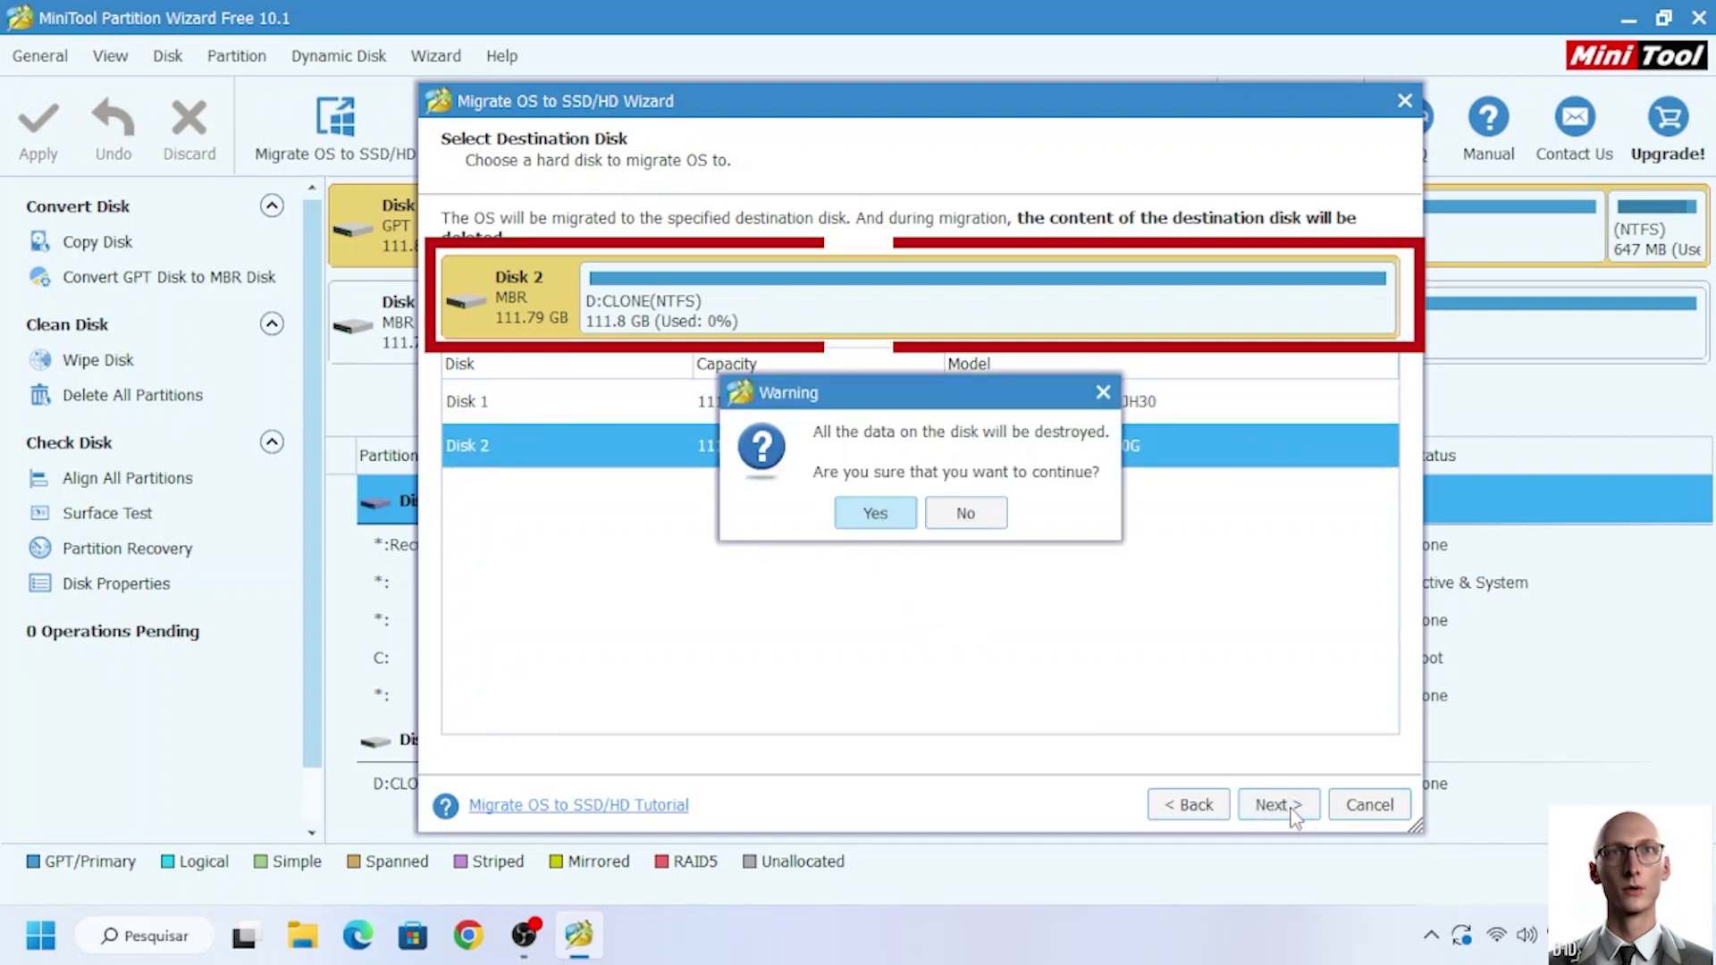
left_click(875, 514)
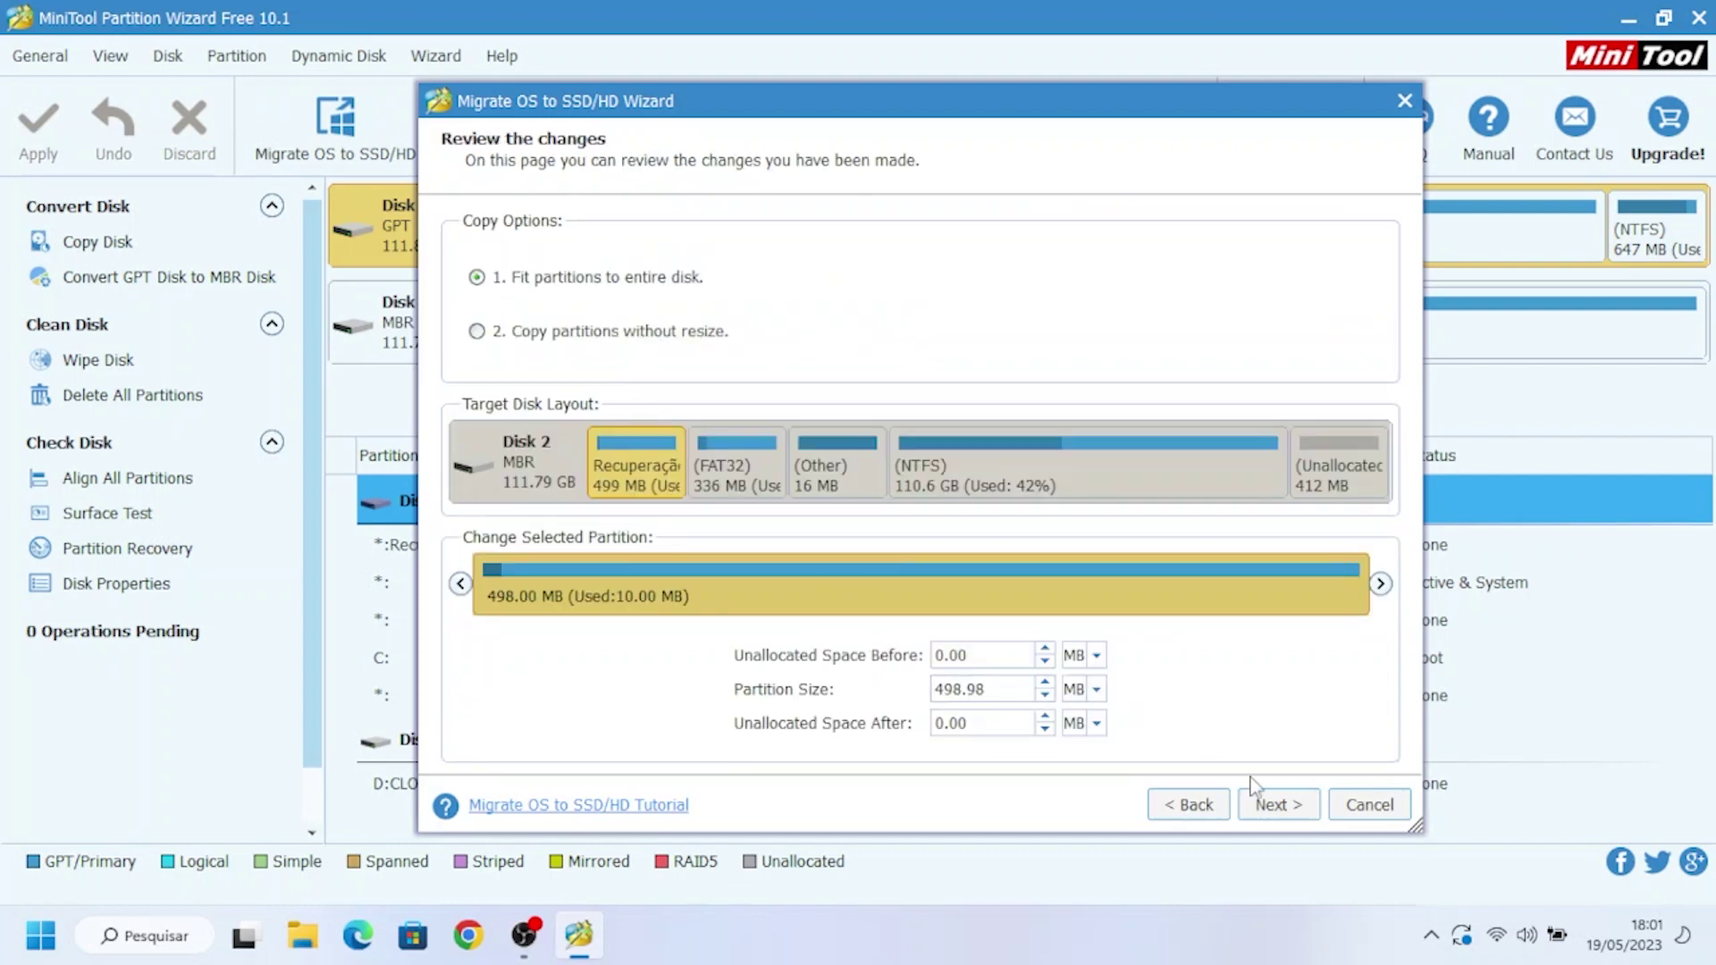
Step: Finish the migration wizard with Fit partitions to entire disk and apply the pending changes
left_click(1280, 805)
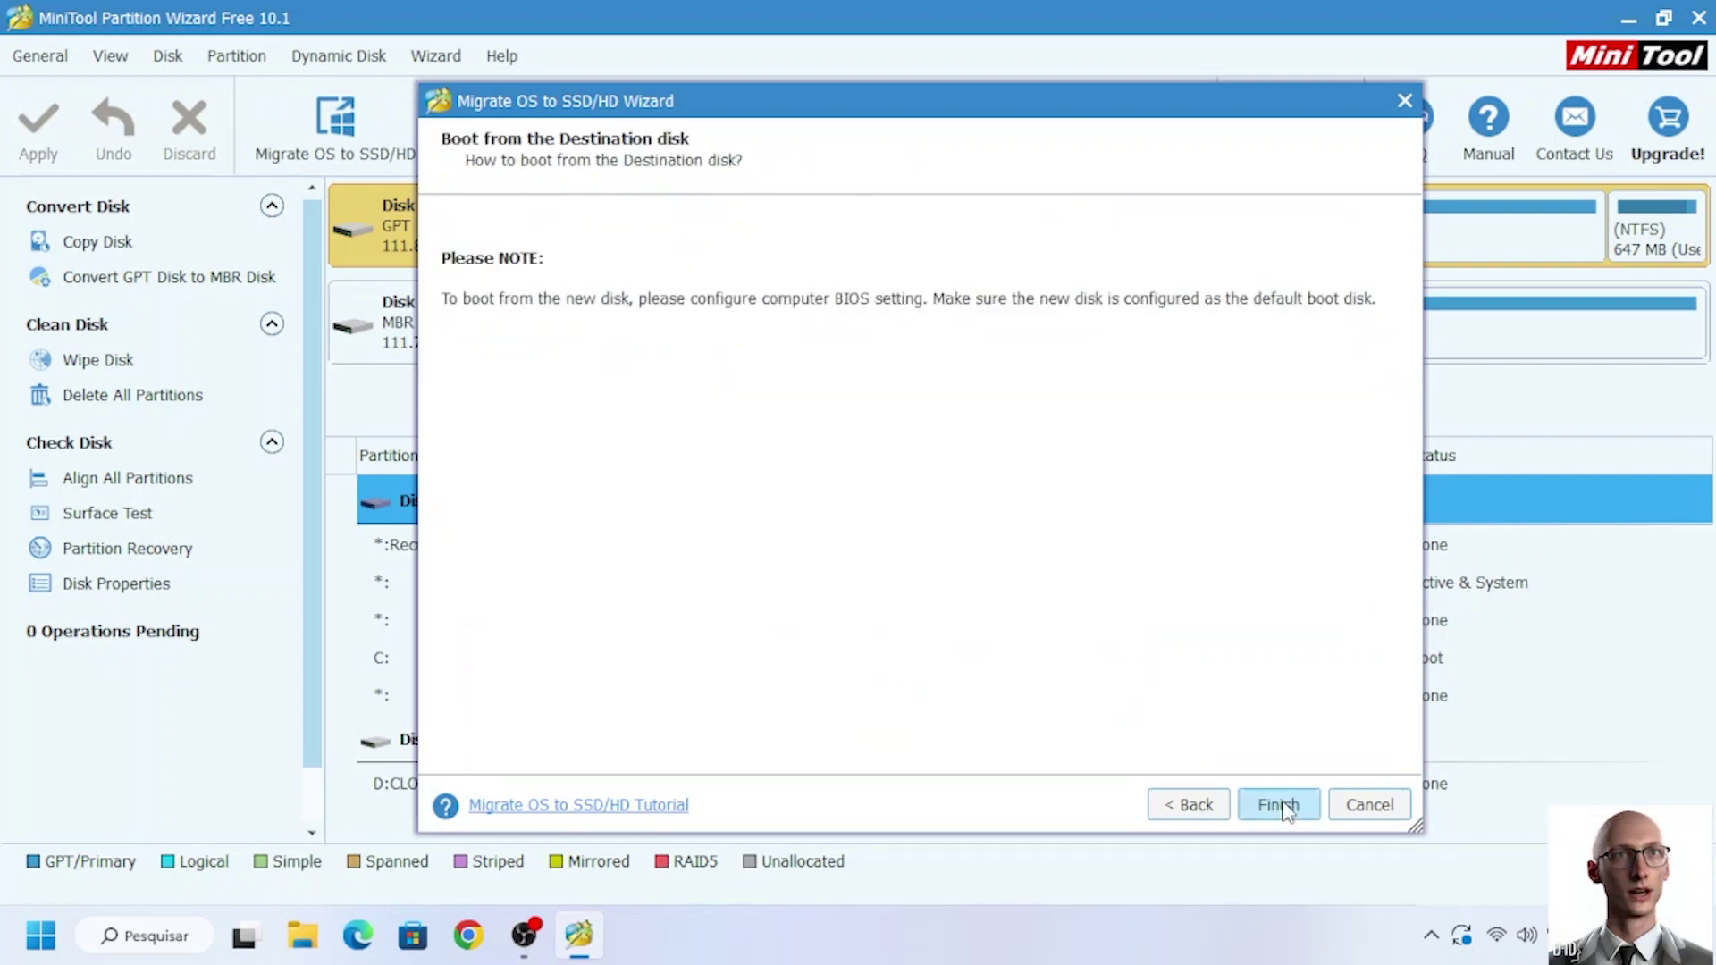
left_click(1280, 804)
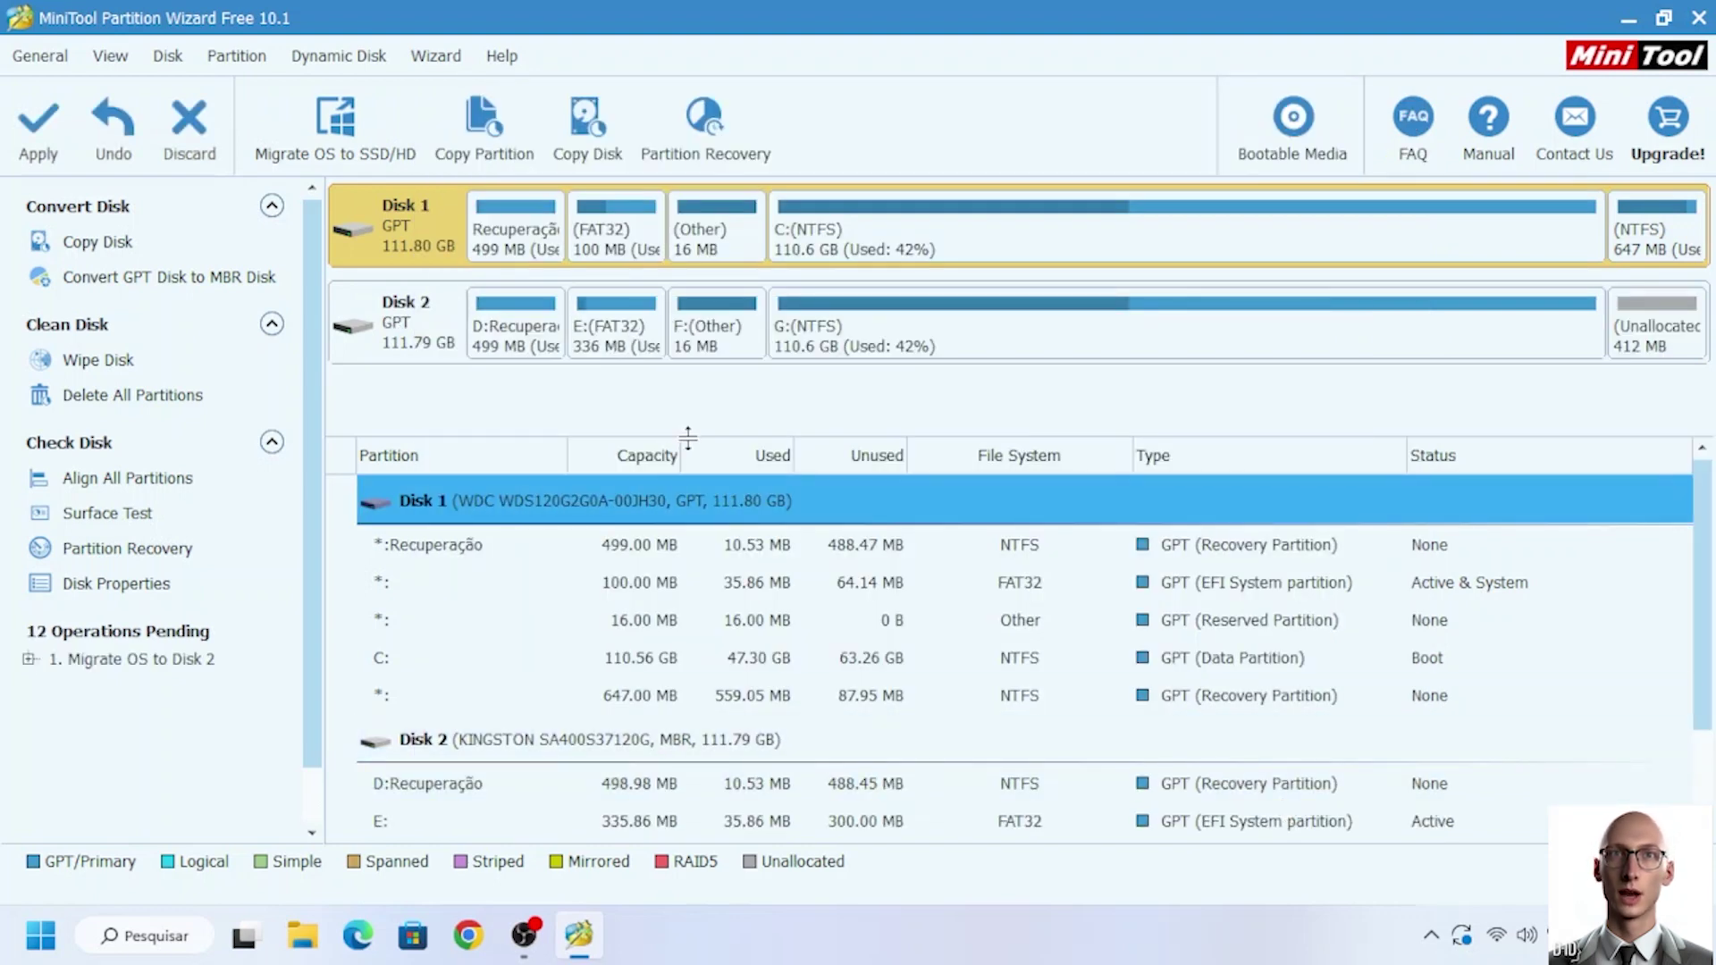
left_click(44, 127)
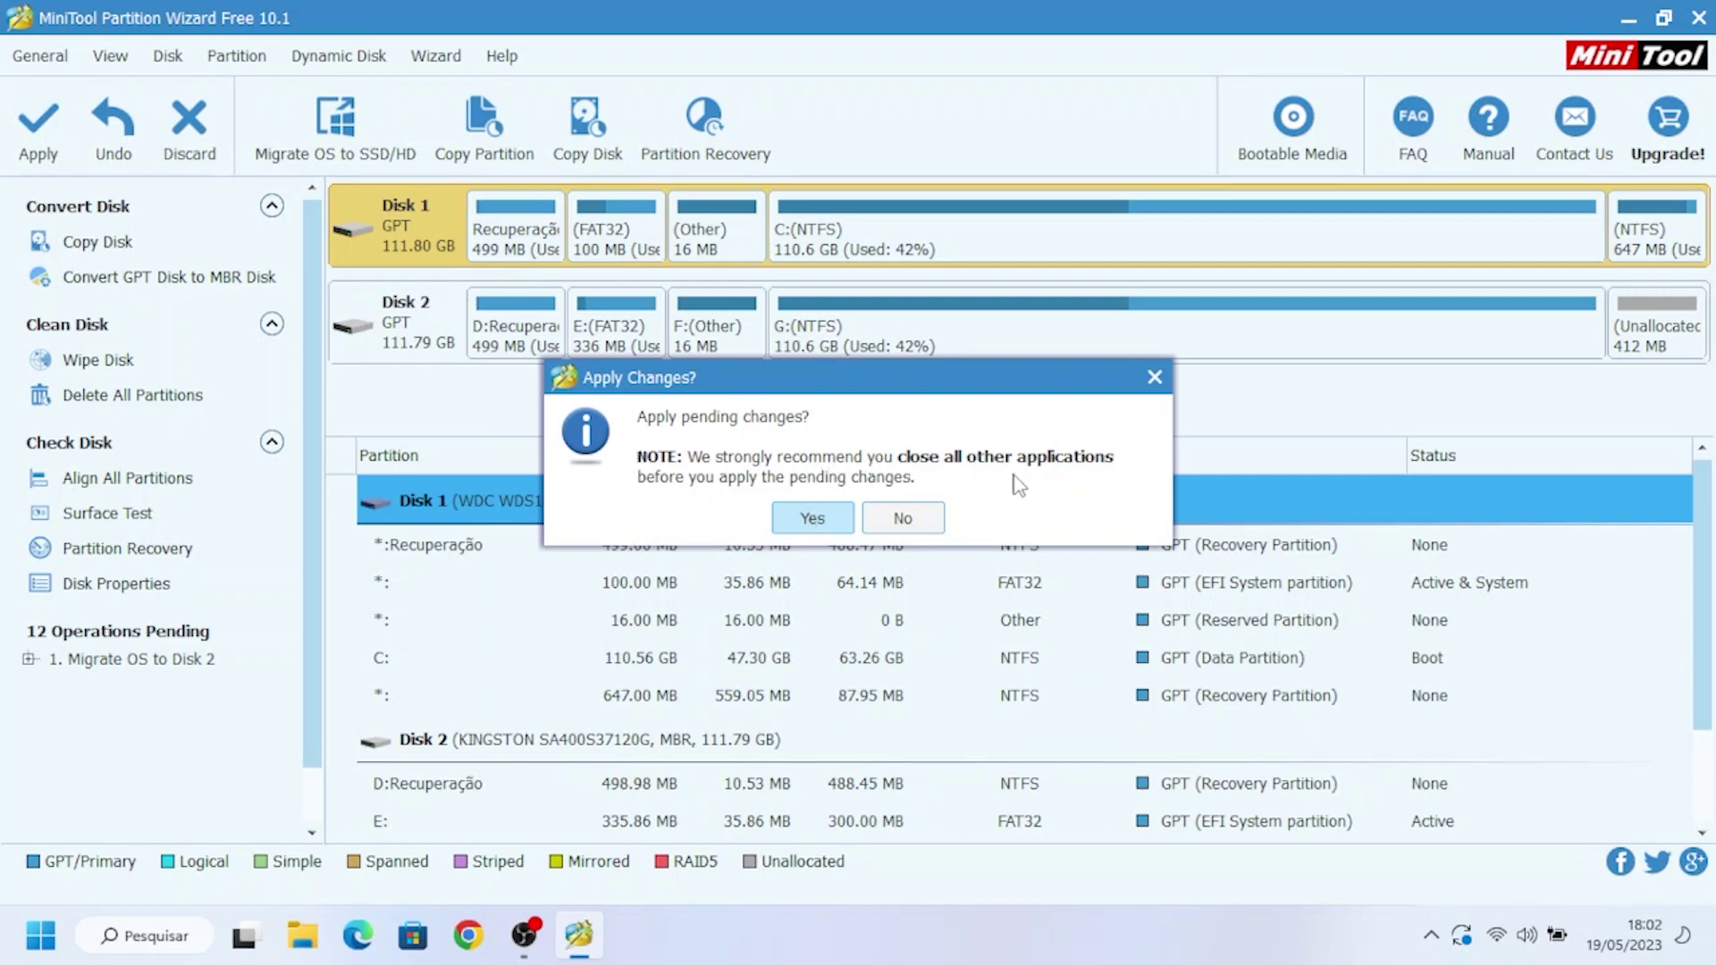
left_click(821, 520)
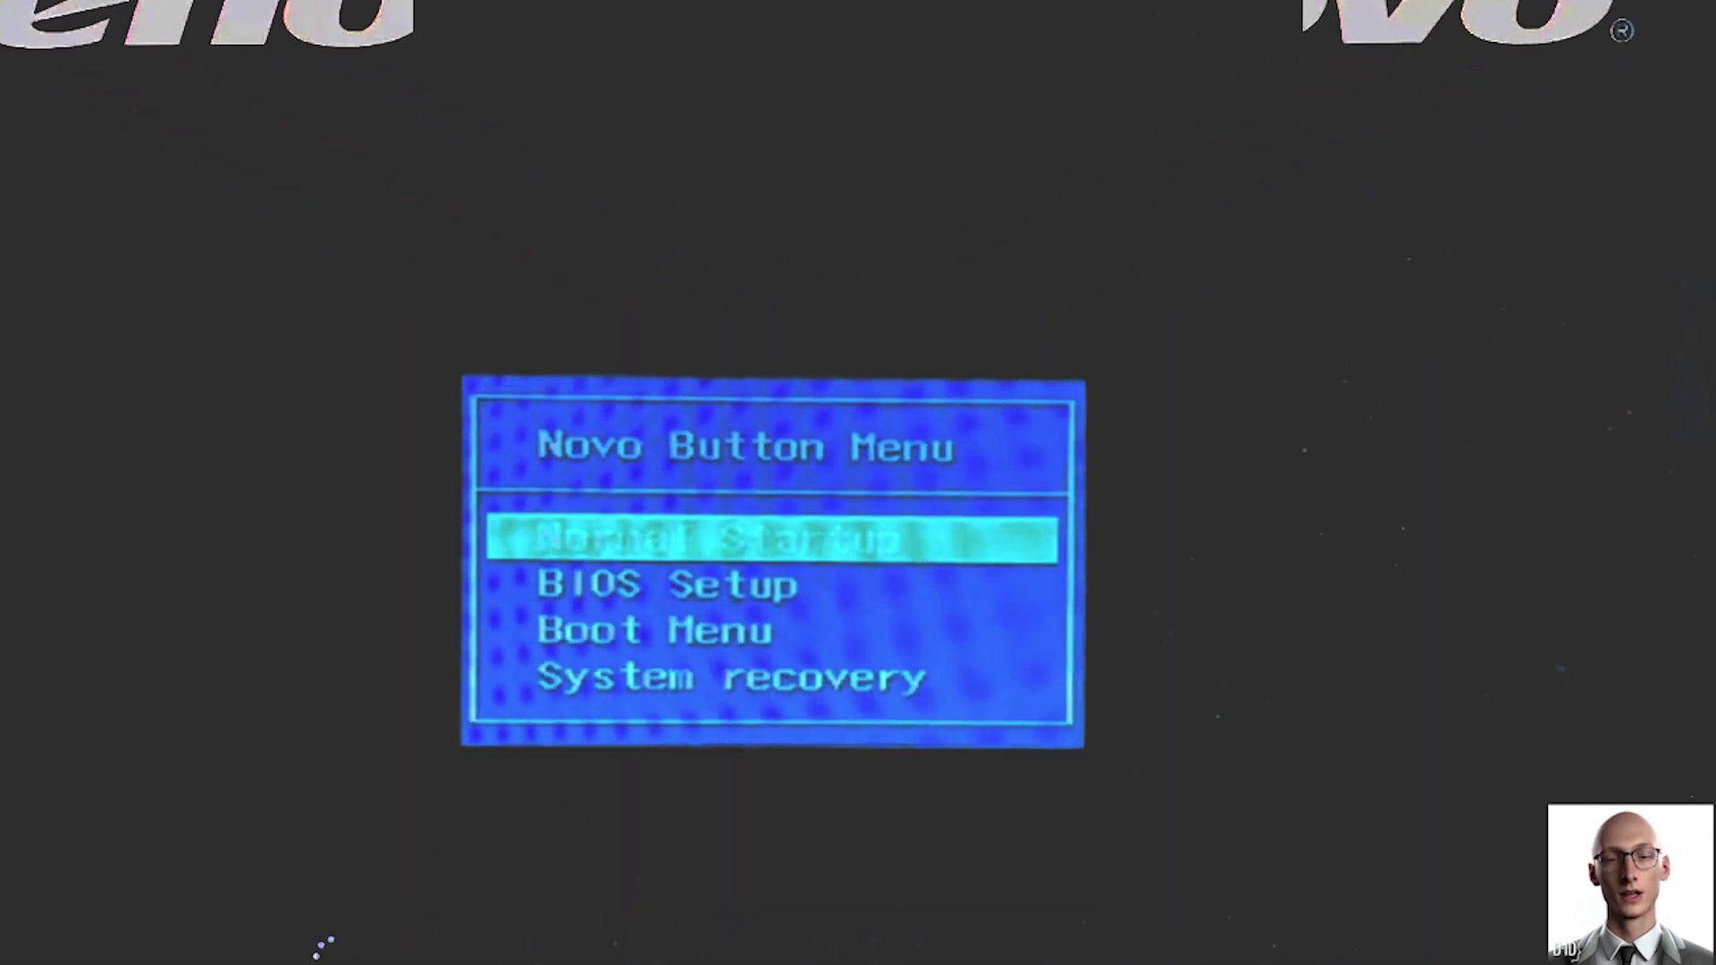
Step: Boot the computer from the cloned KINGSTON SA400S37120G disk through the Boot Menu and dismiss the Windows lock screen
key("Down")
key("Down")
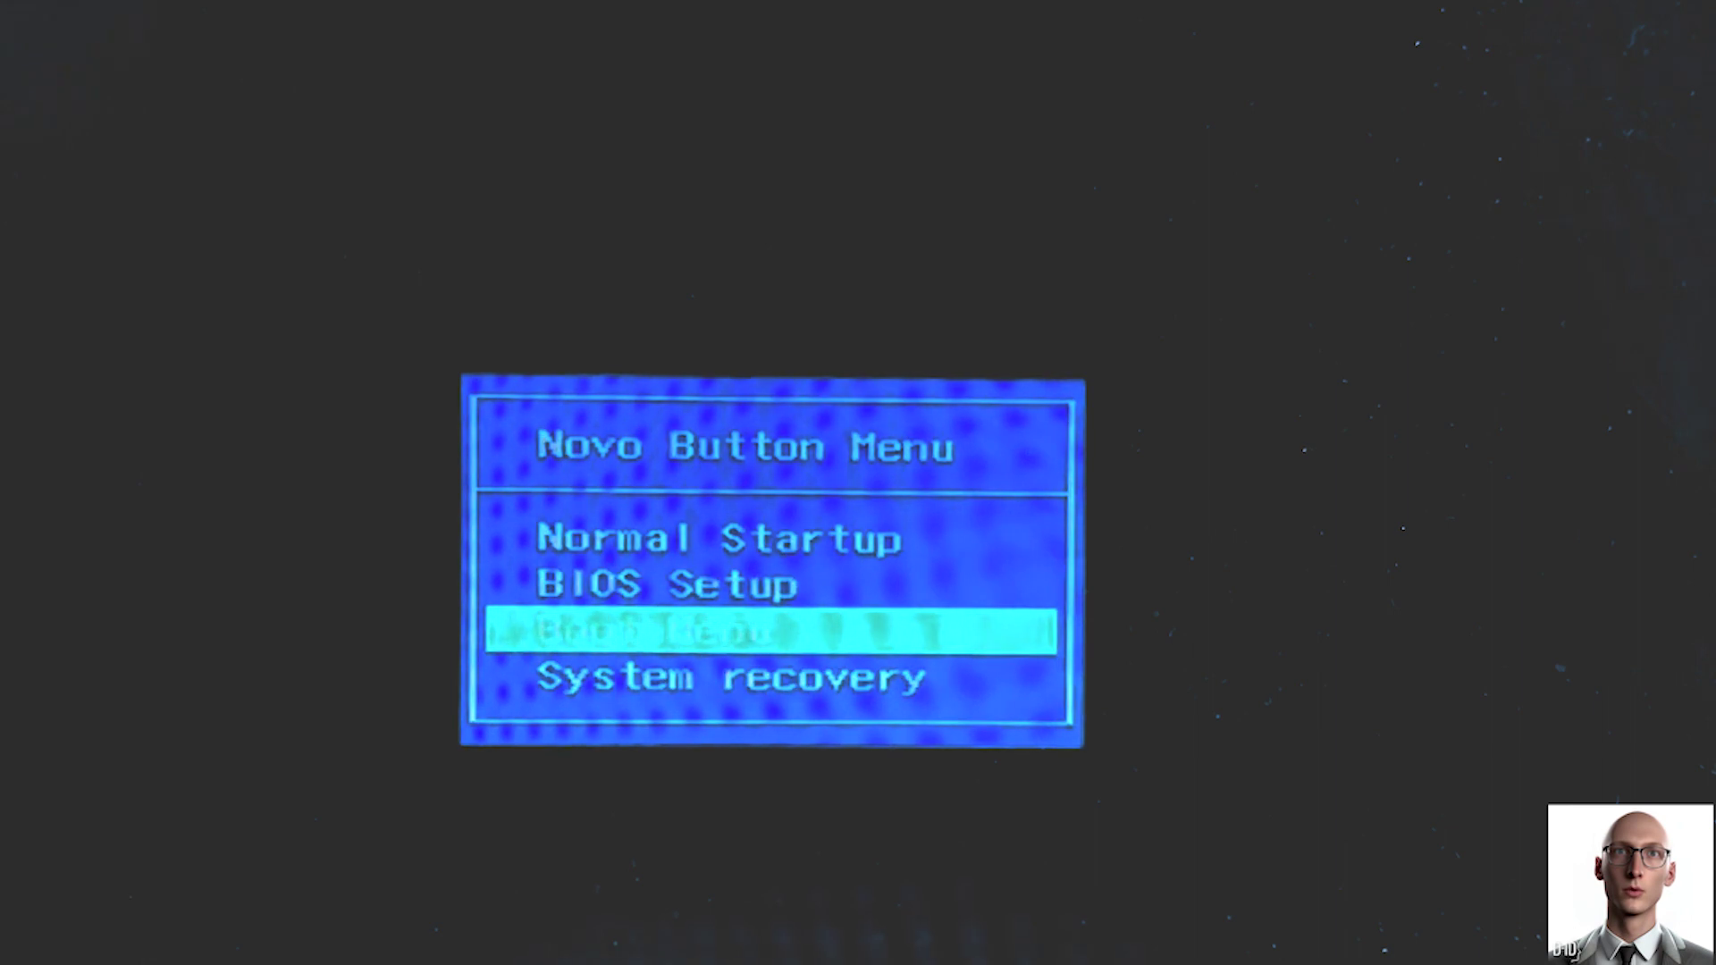
key("Return")
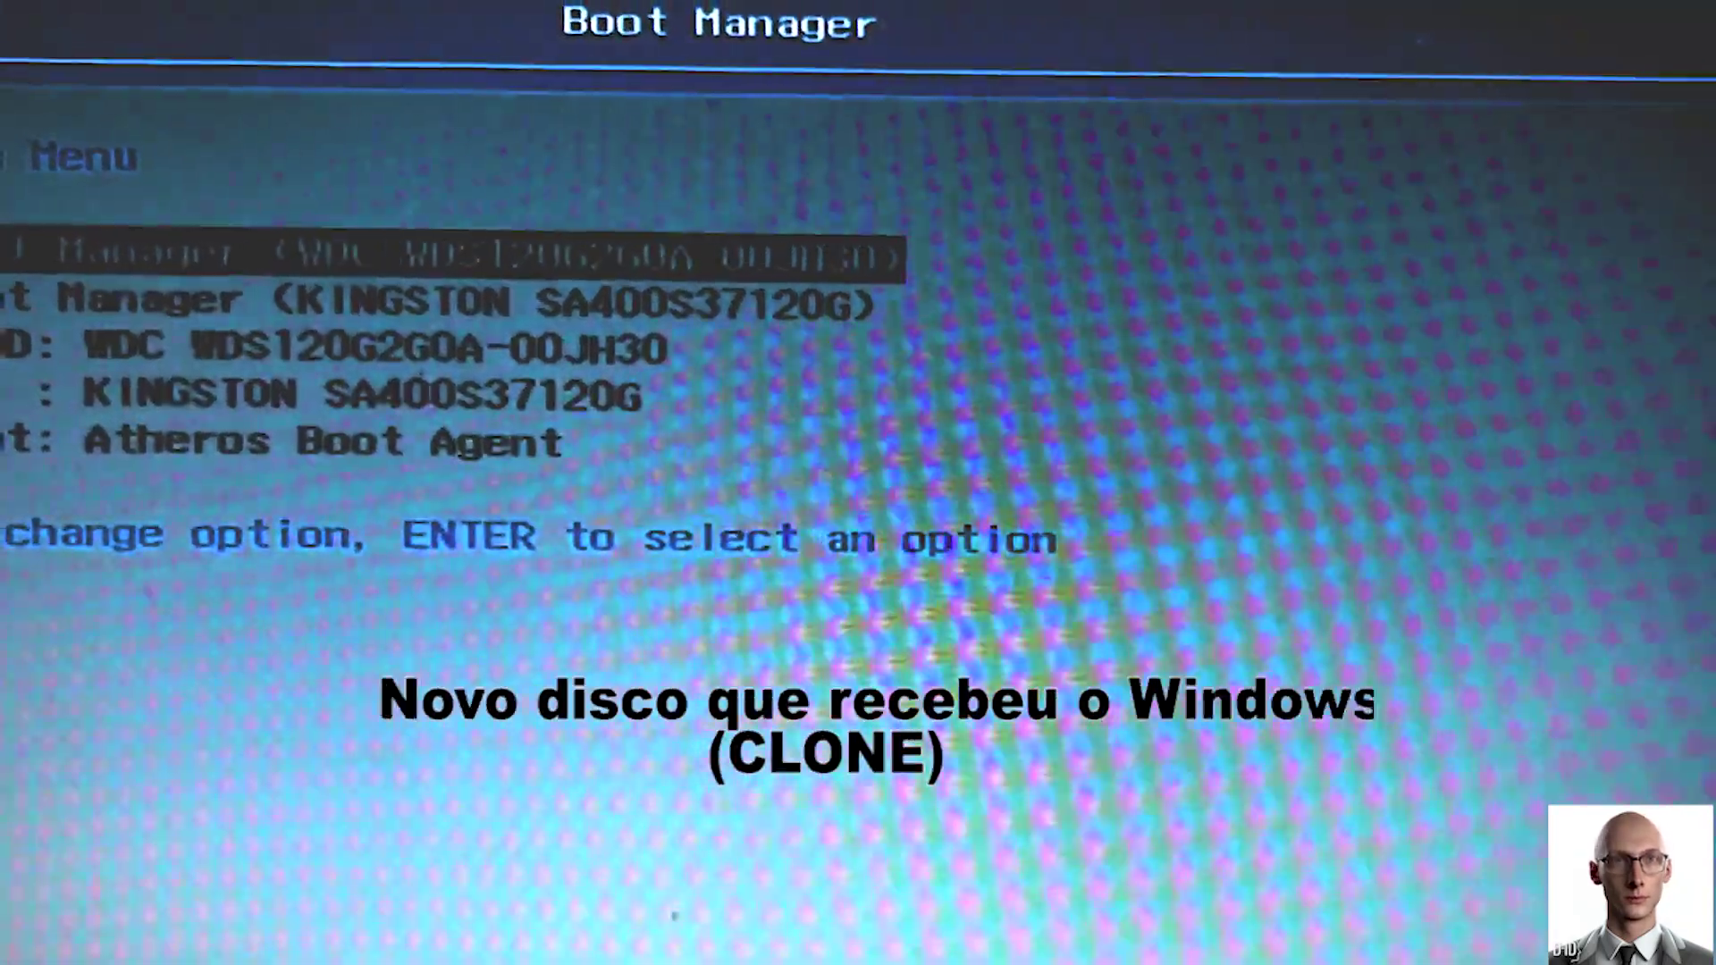
key("Down")
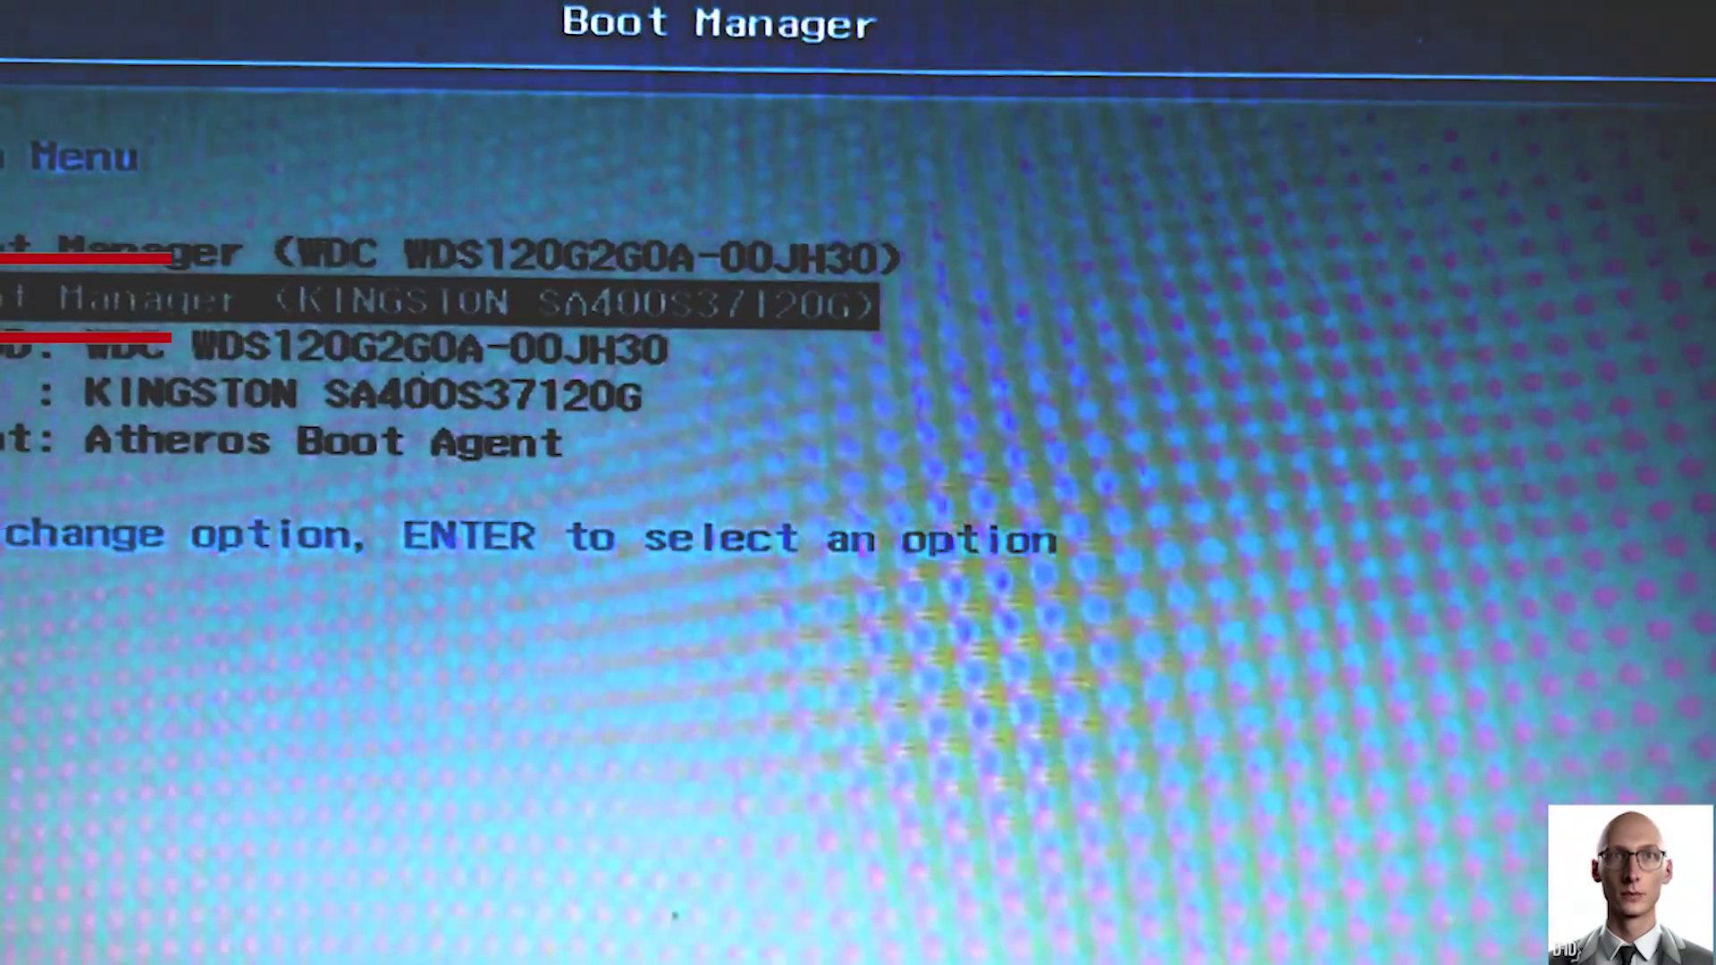
key("Return")
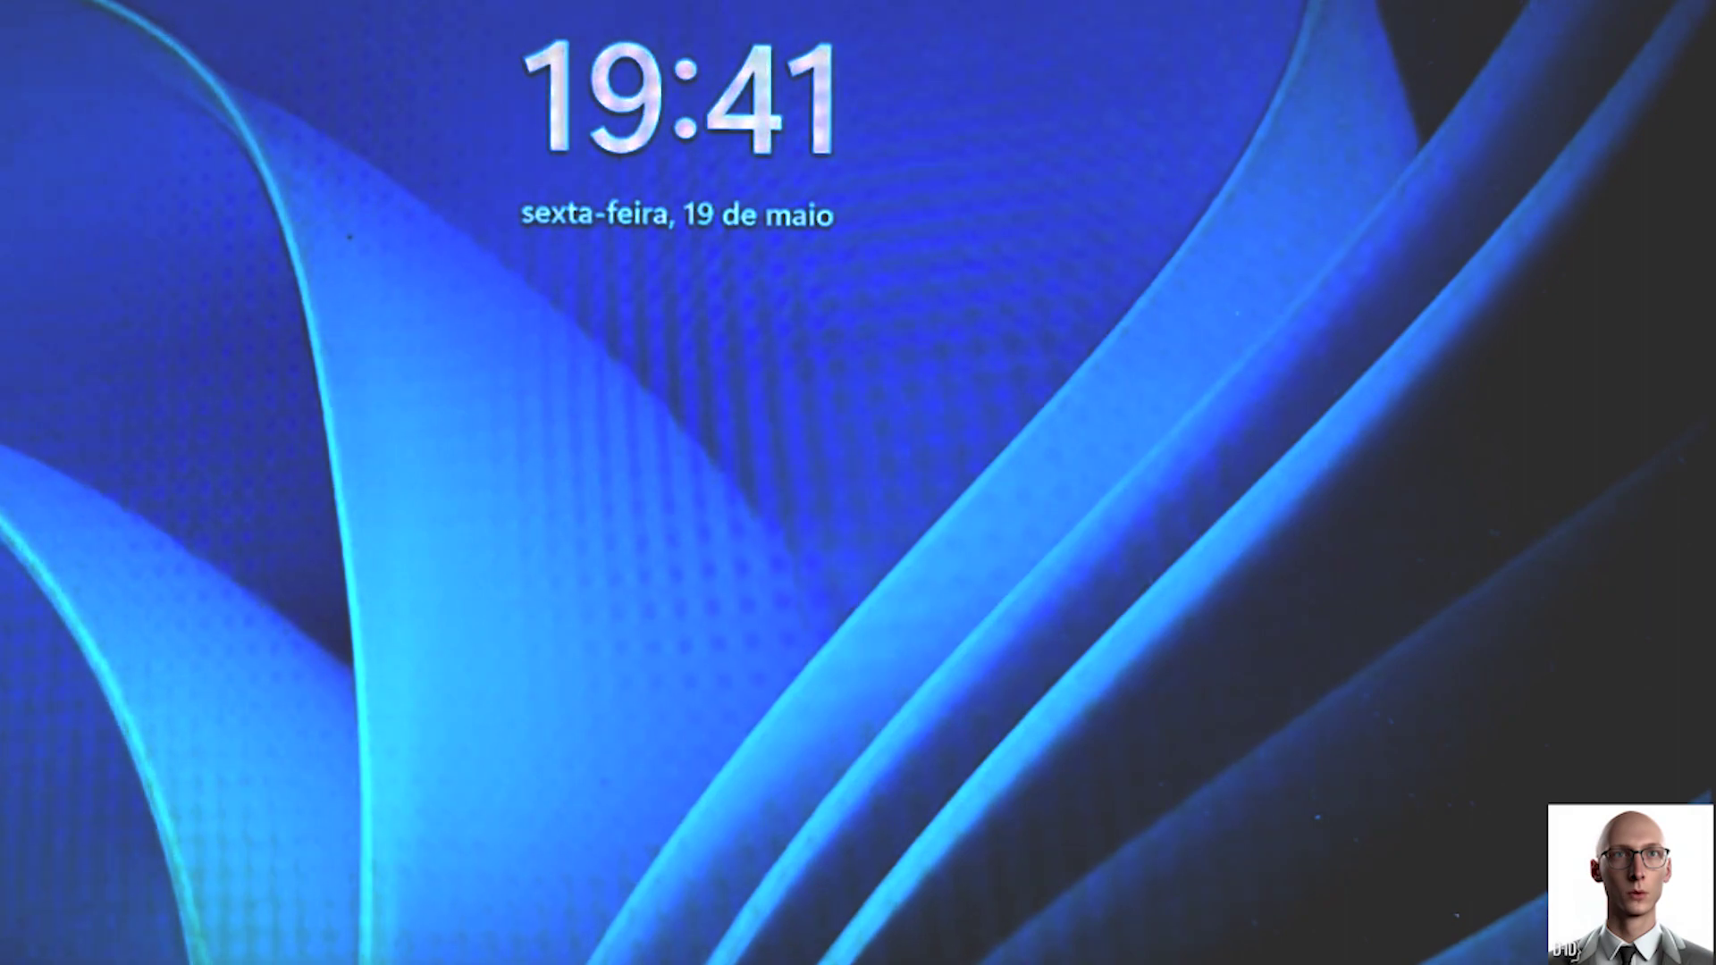
key("Return")
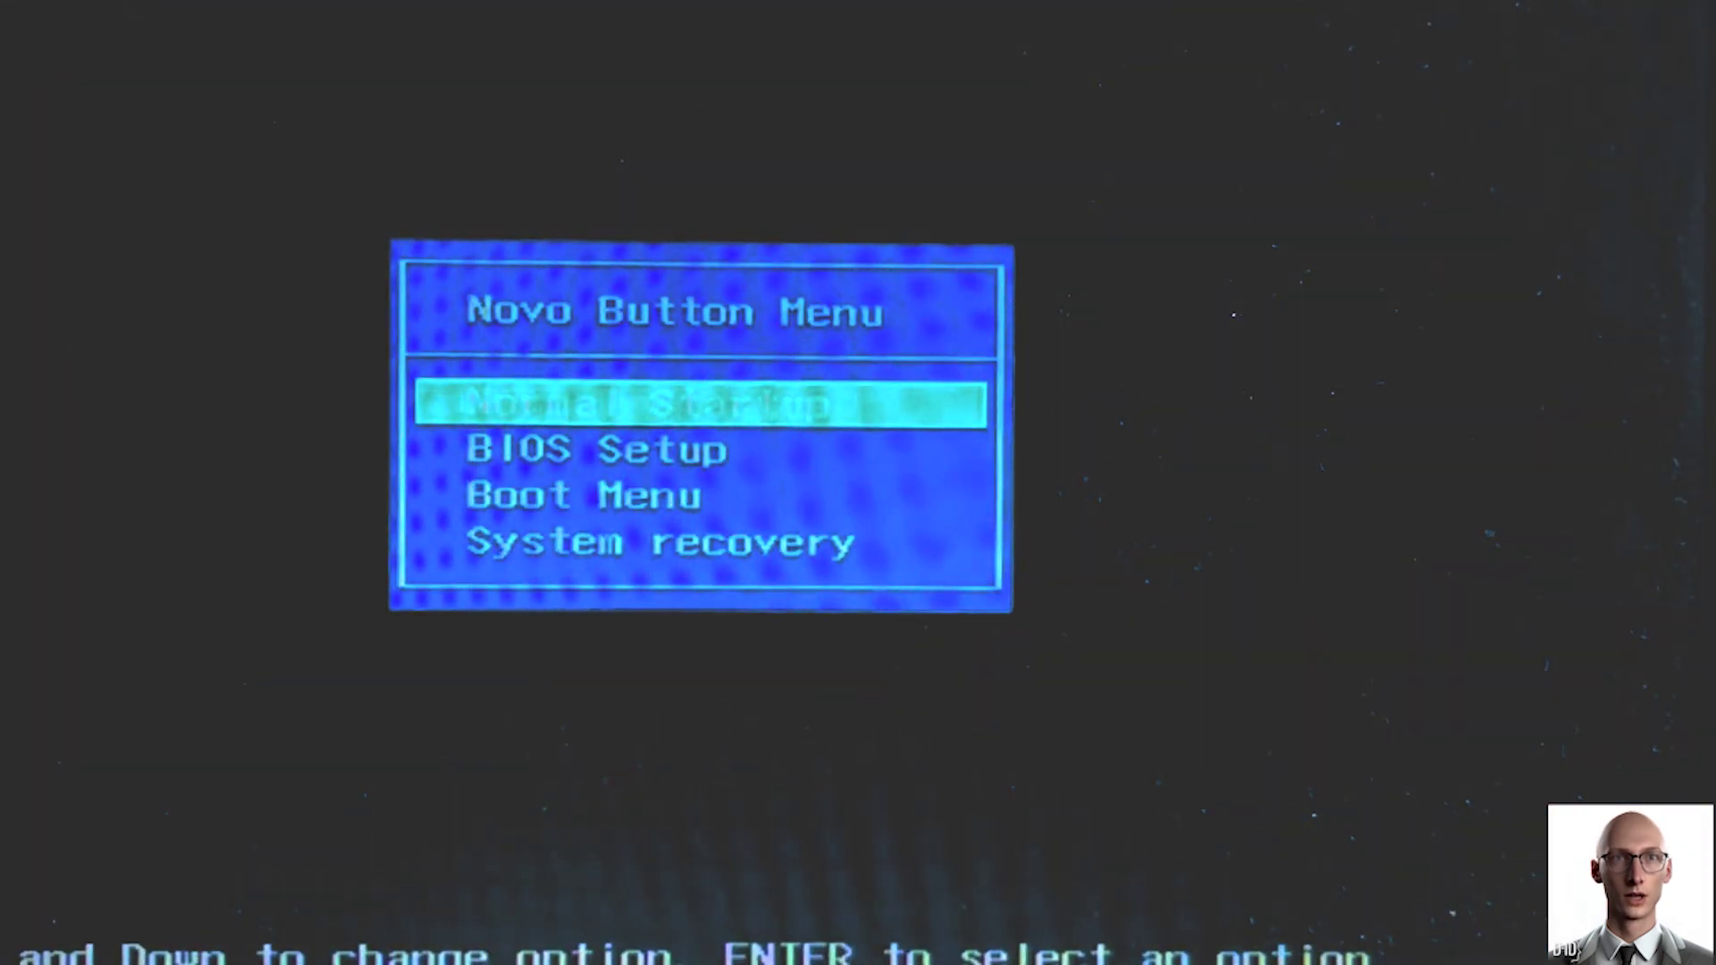
Step: Boot the computer from the original WDC WDS120G2G0A-00JH30 disk through the Boot Menu and open the Windows sign-in screen
key("Down")
key("Down")
key("Return")
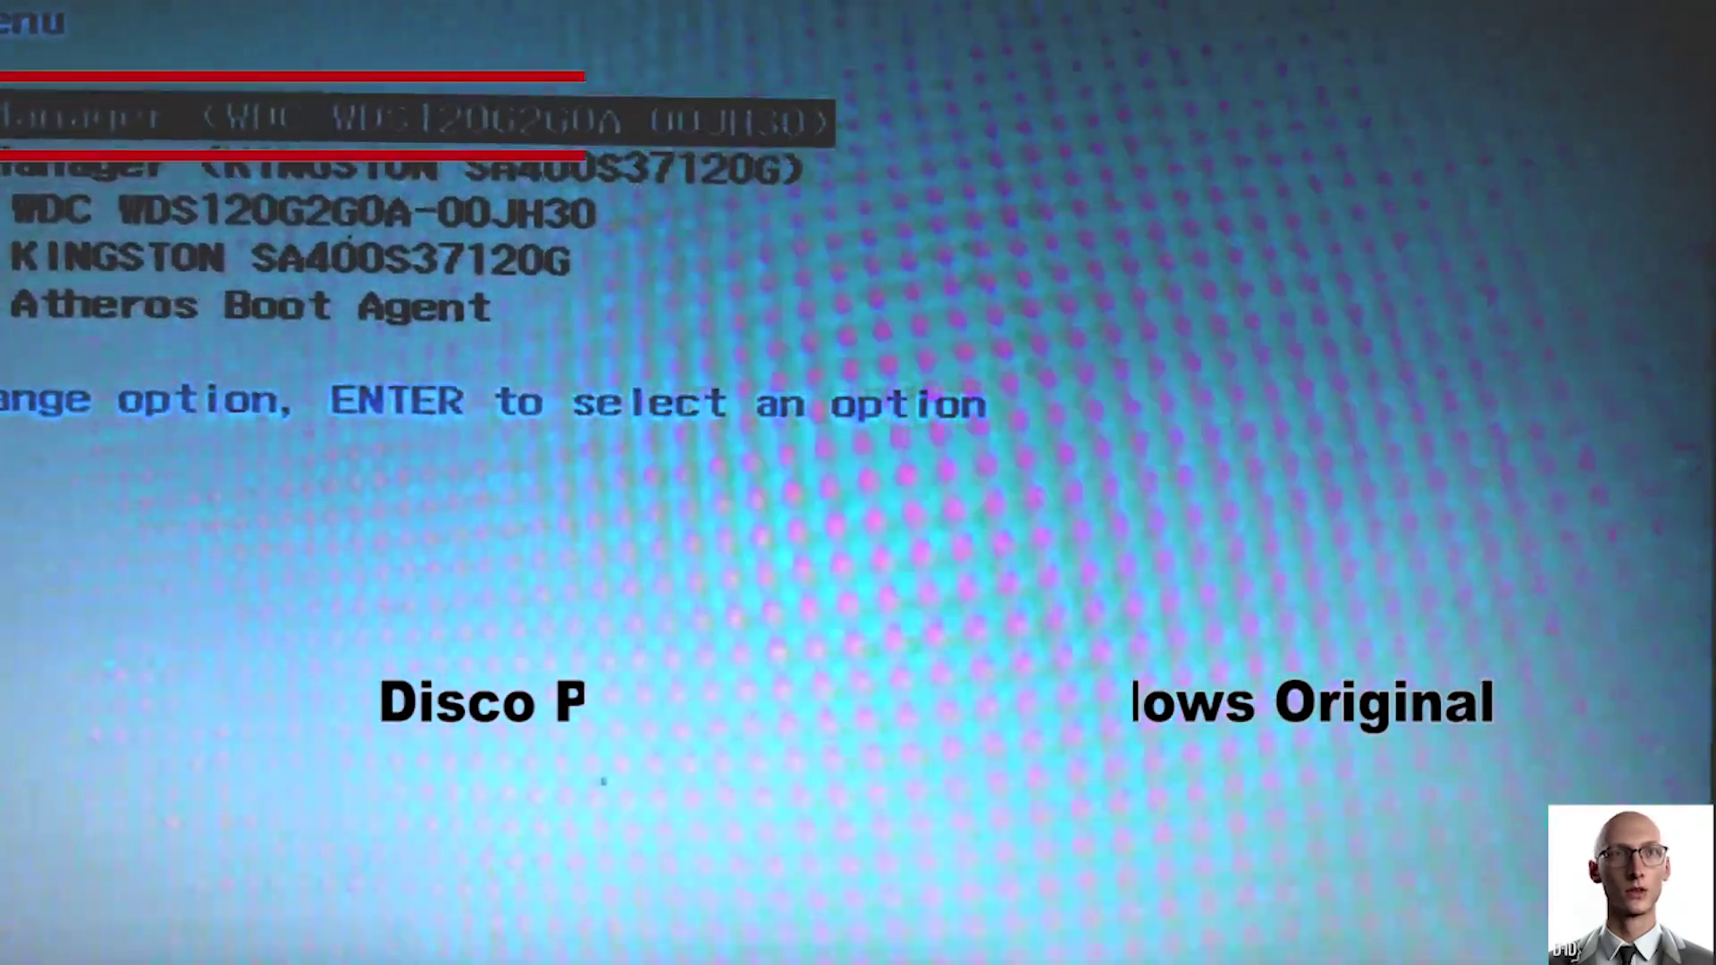
key("Return")
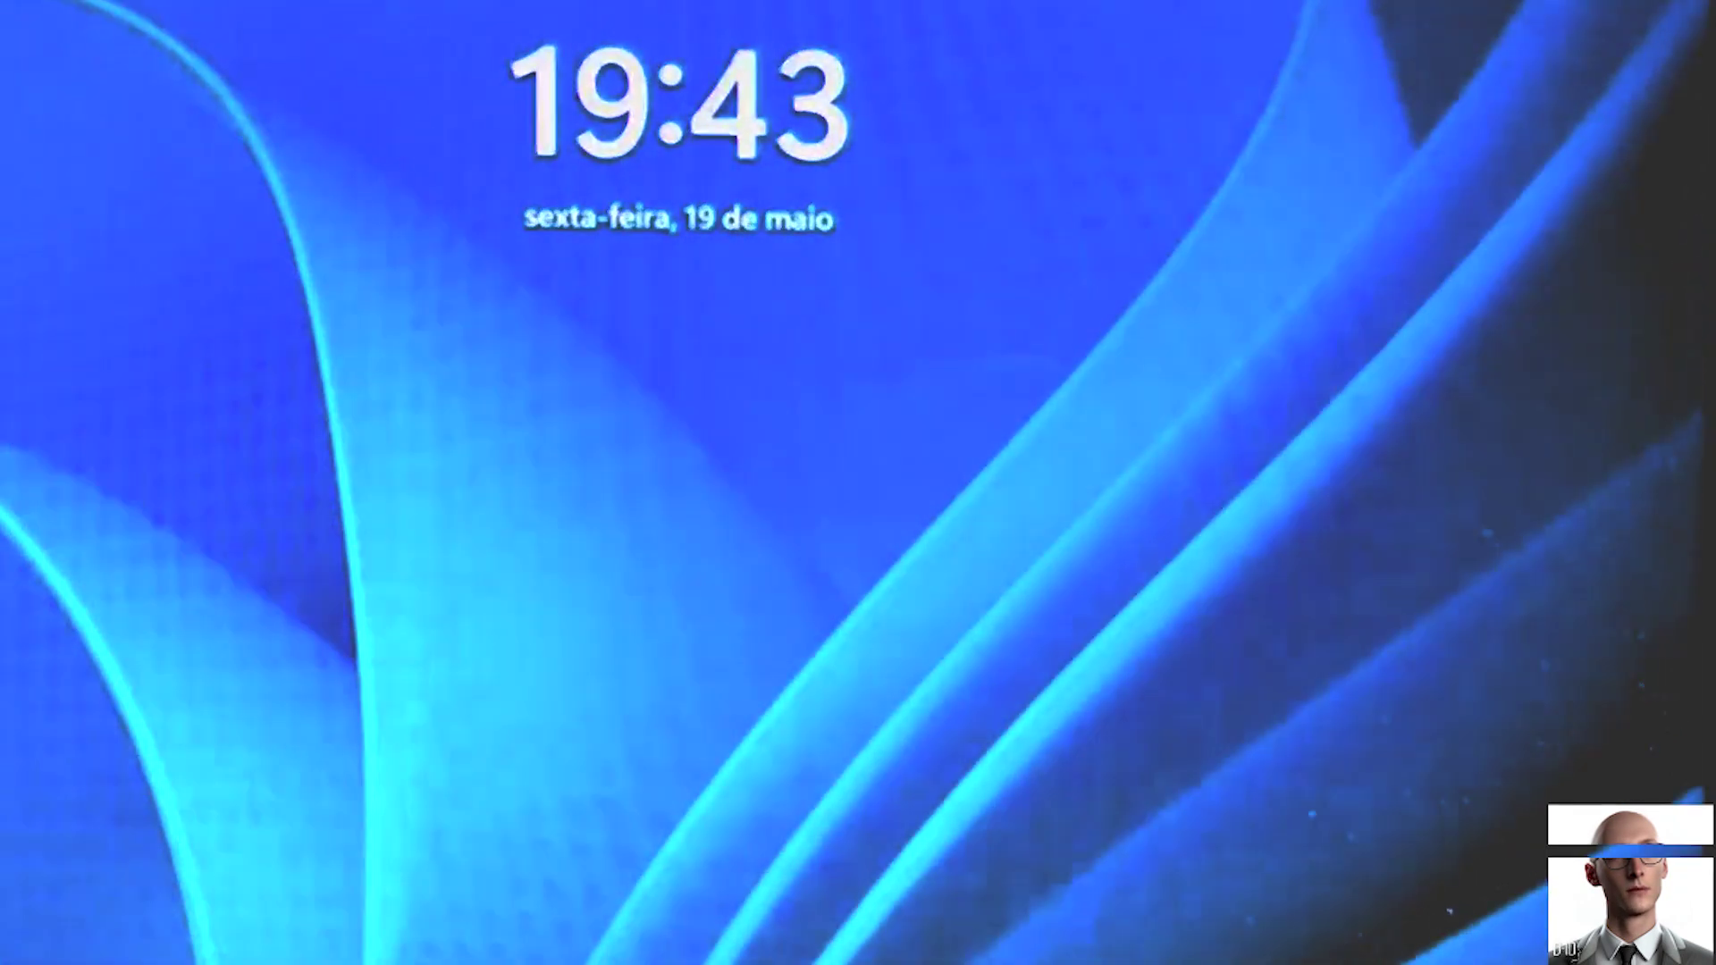
key("Return")
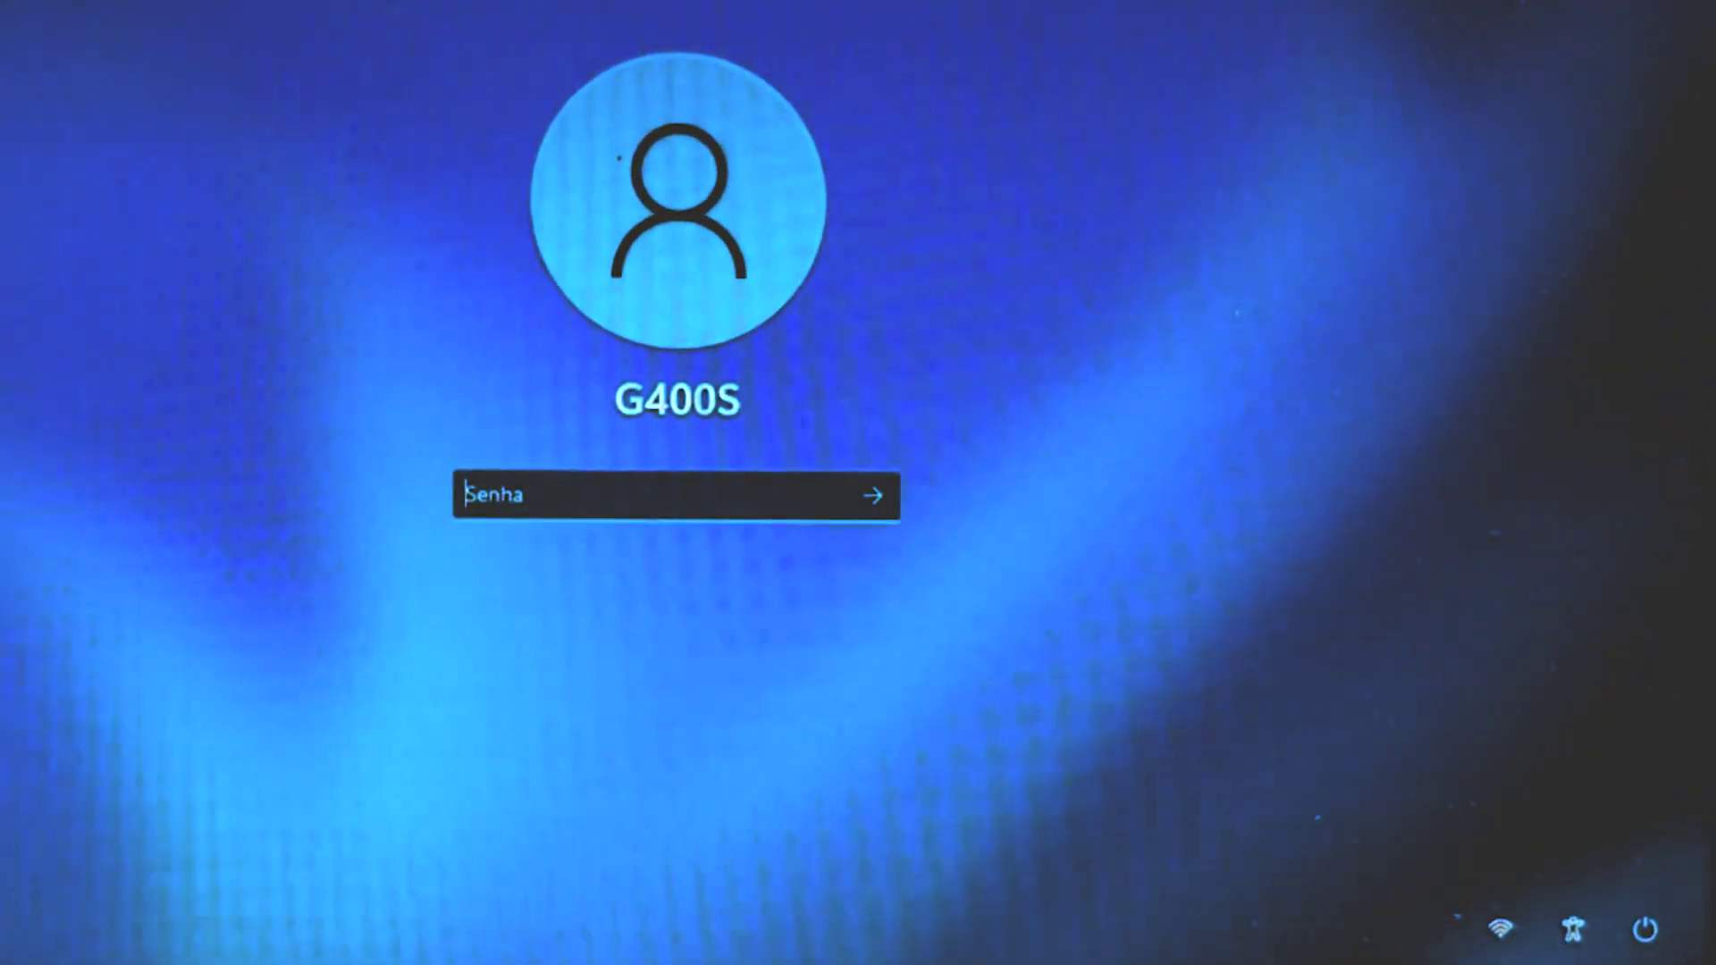